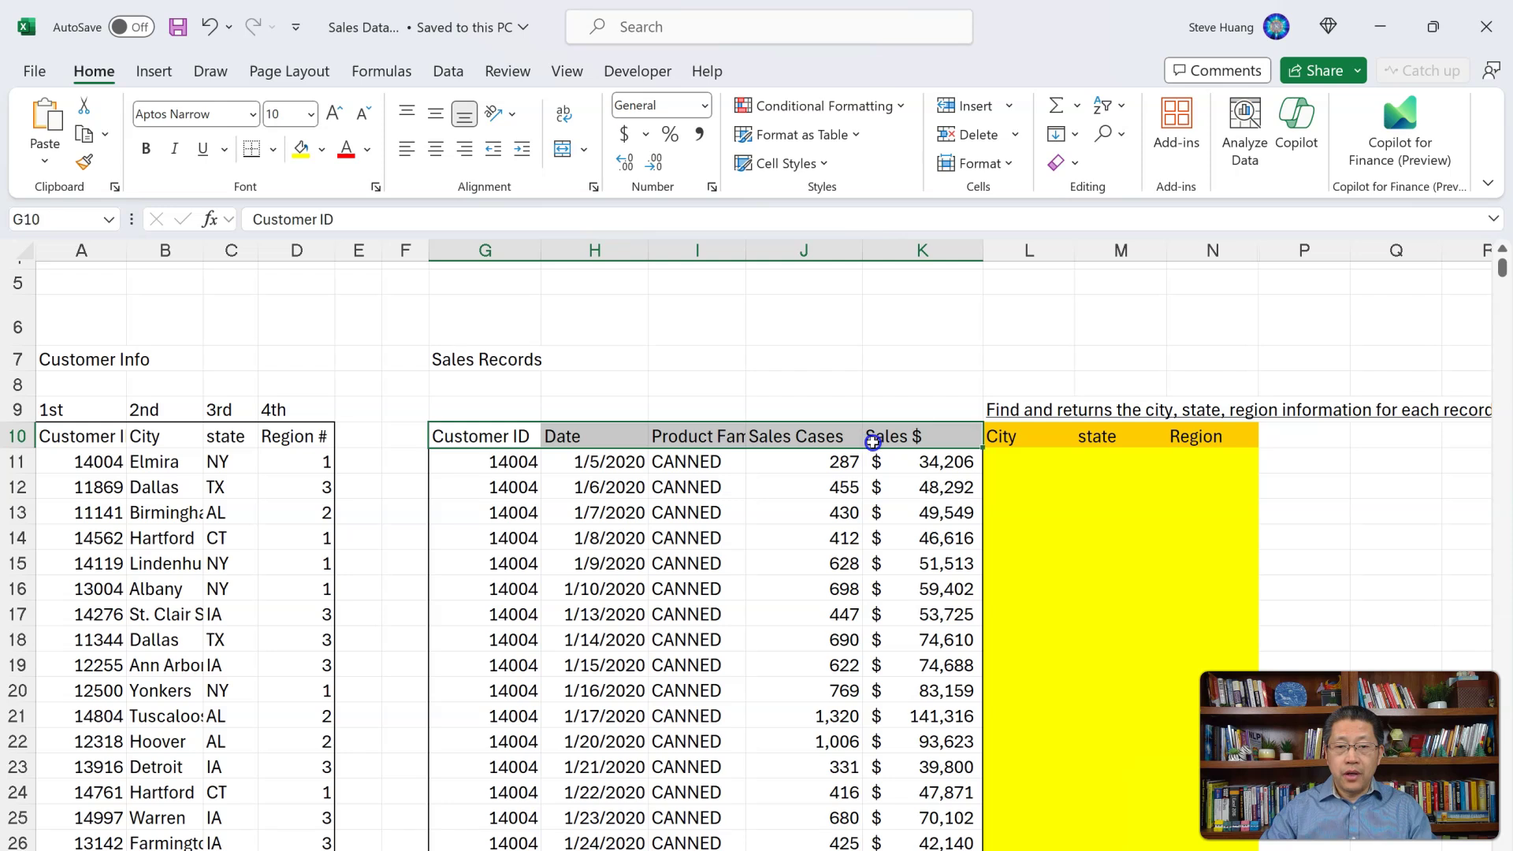
Step: Examine the Sales Records table from its row 10 headers to the last record, and the yellow City, state and Region columns beside it
key(ctrl+shift+Down)
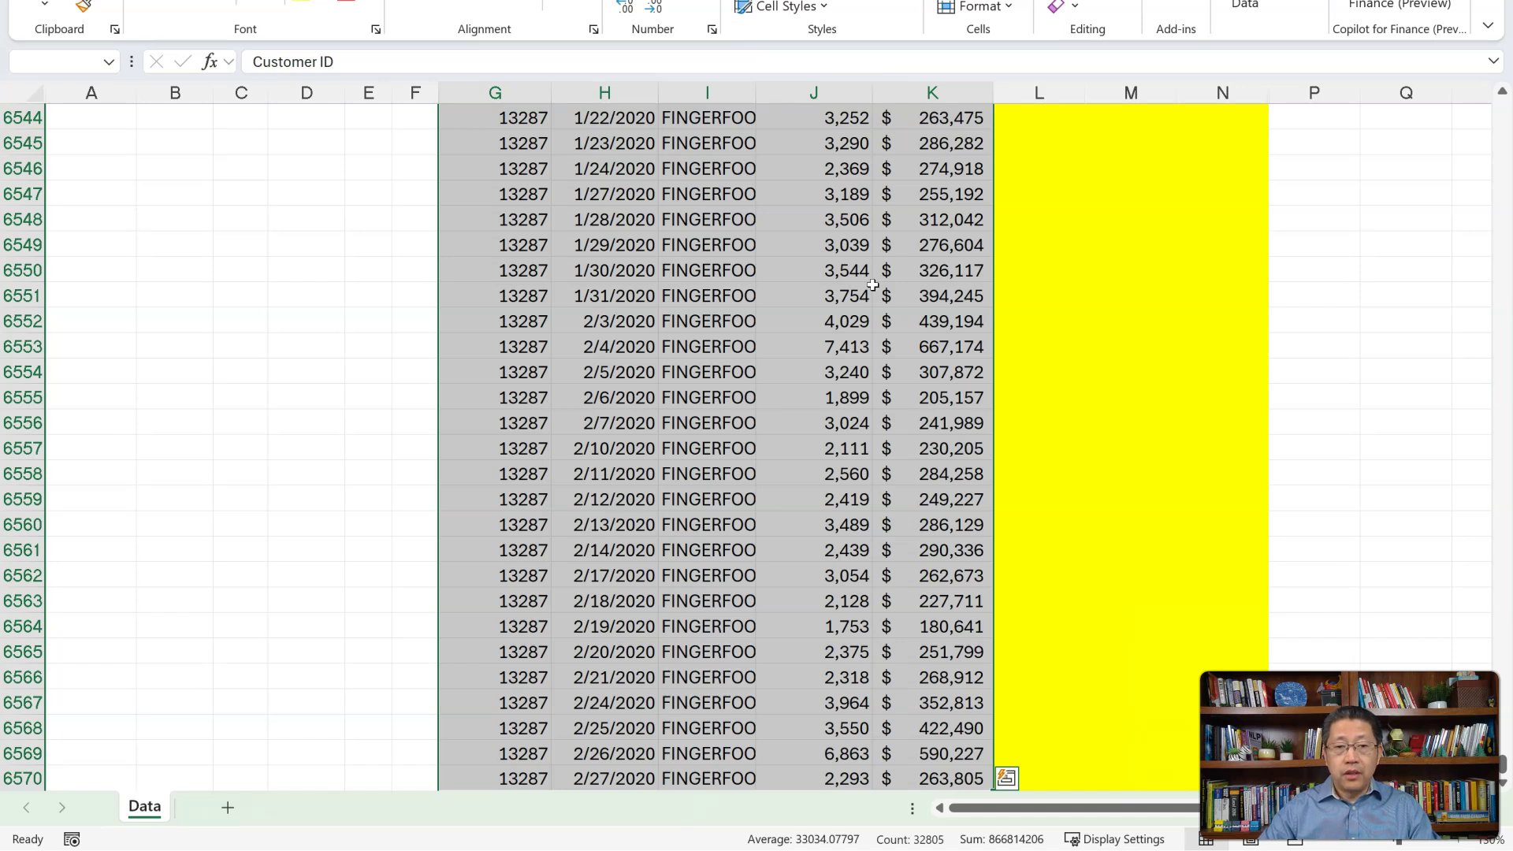
key(ctrl+BackSpace)
key(ctrl+Up)
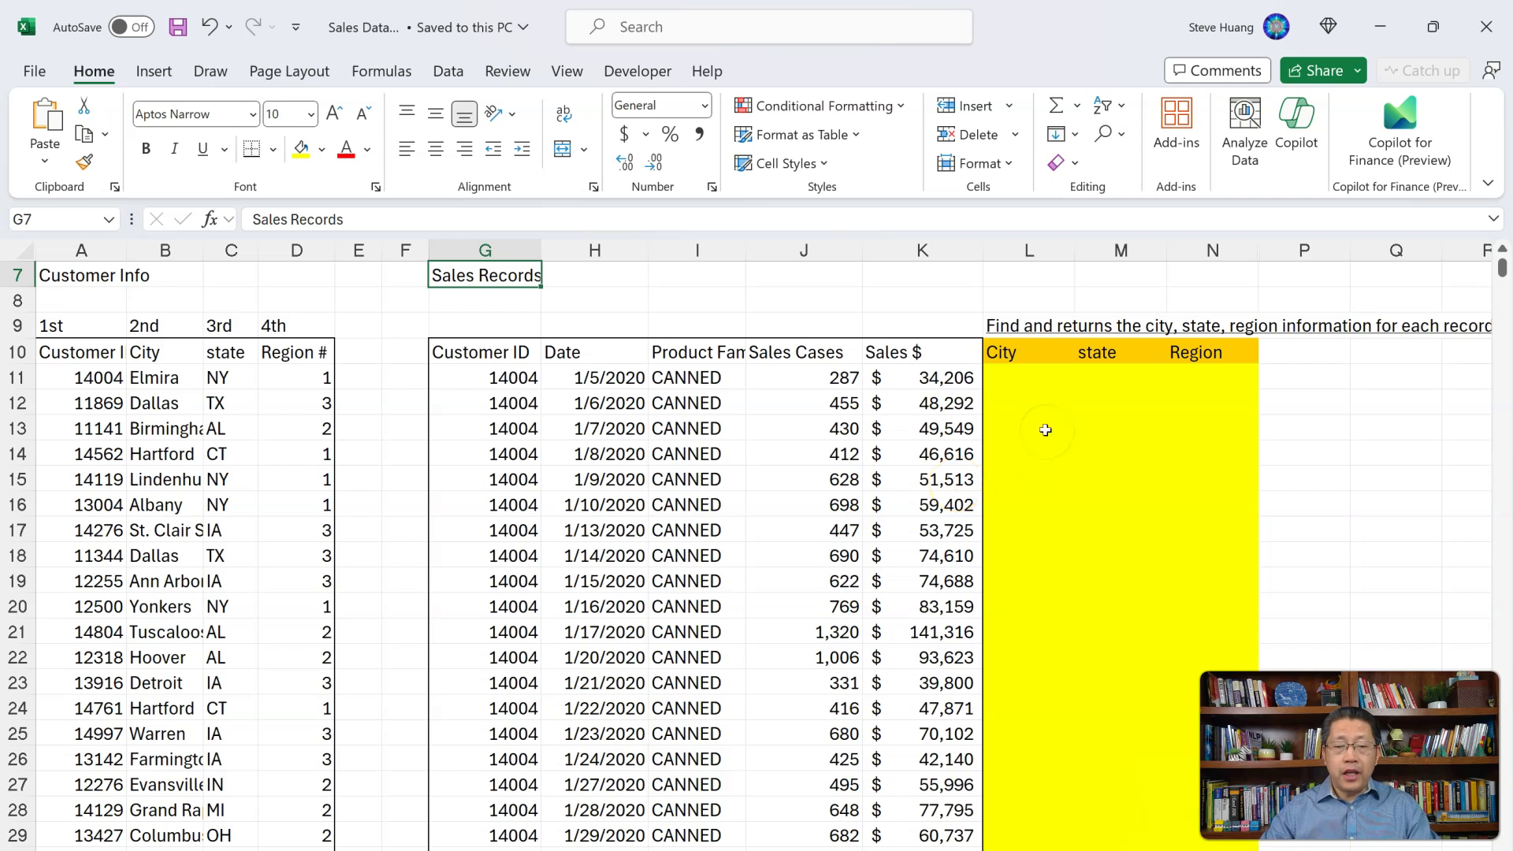
drag(1003, 351, 1189, 418)
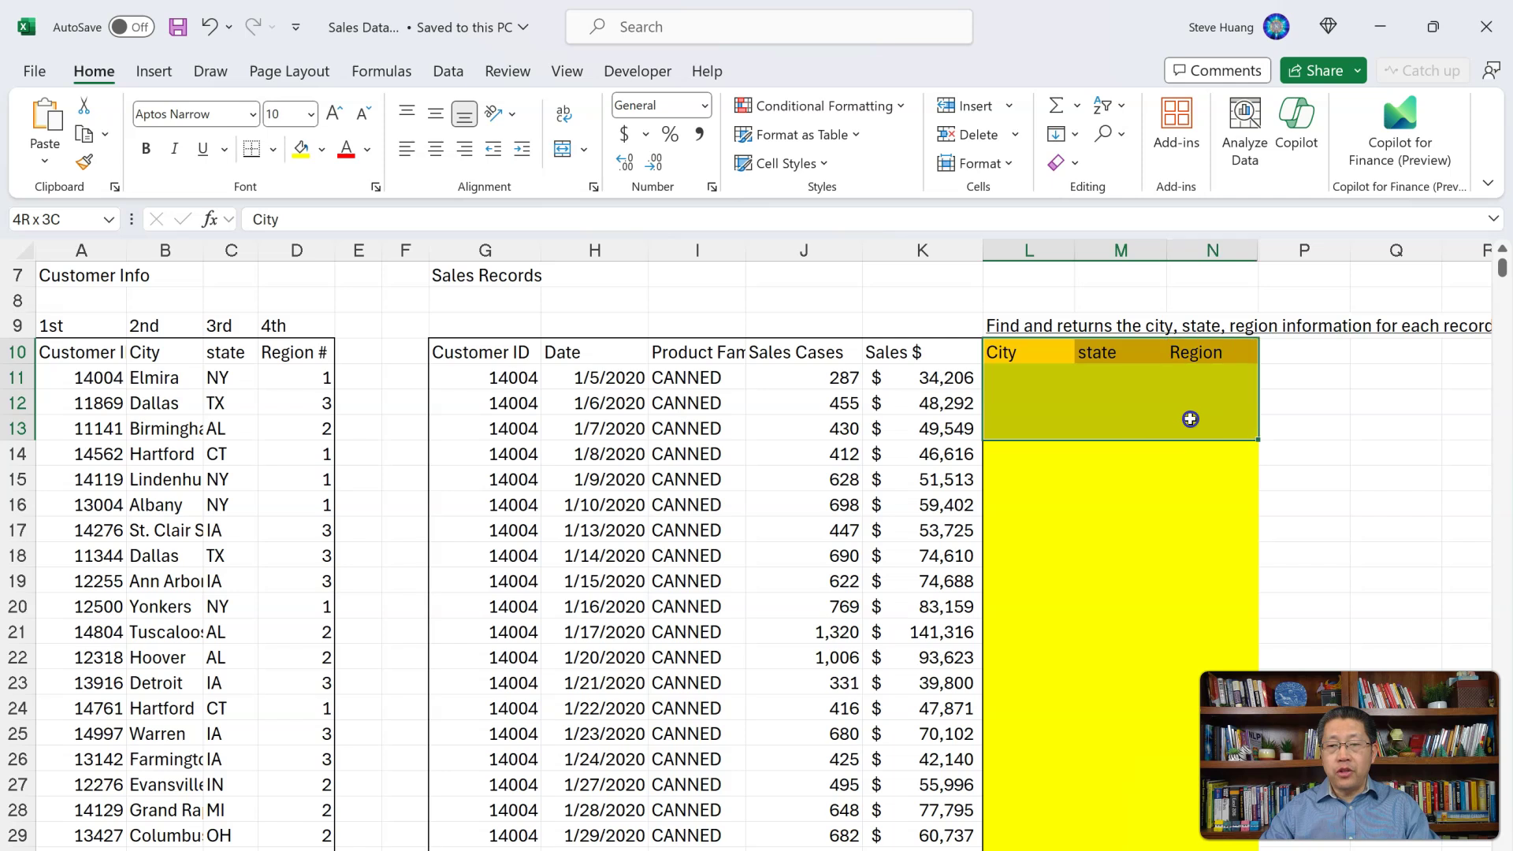
drag(515, 397, 473, 450)
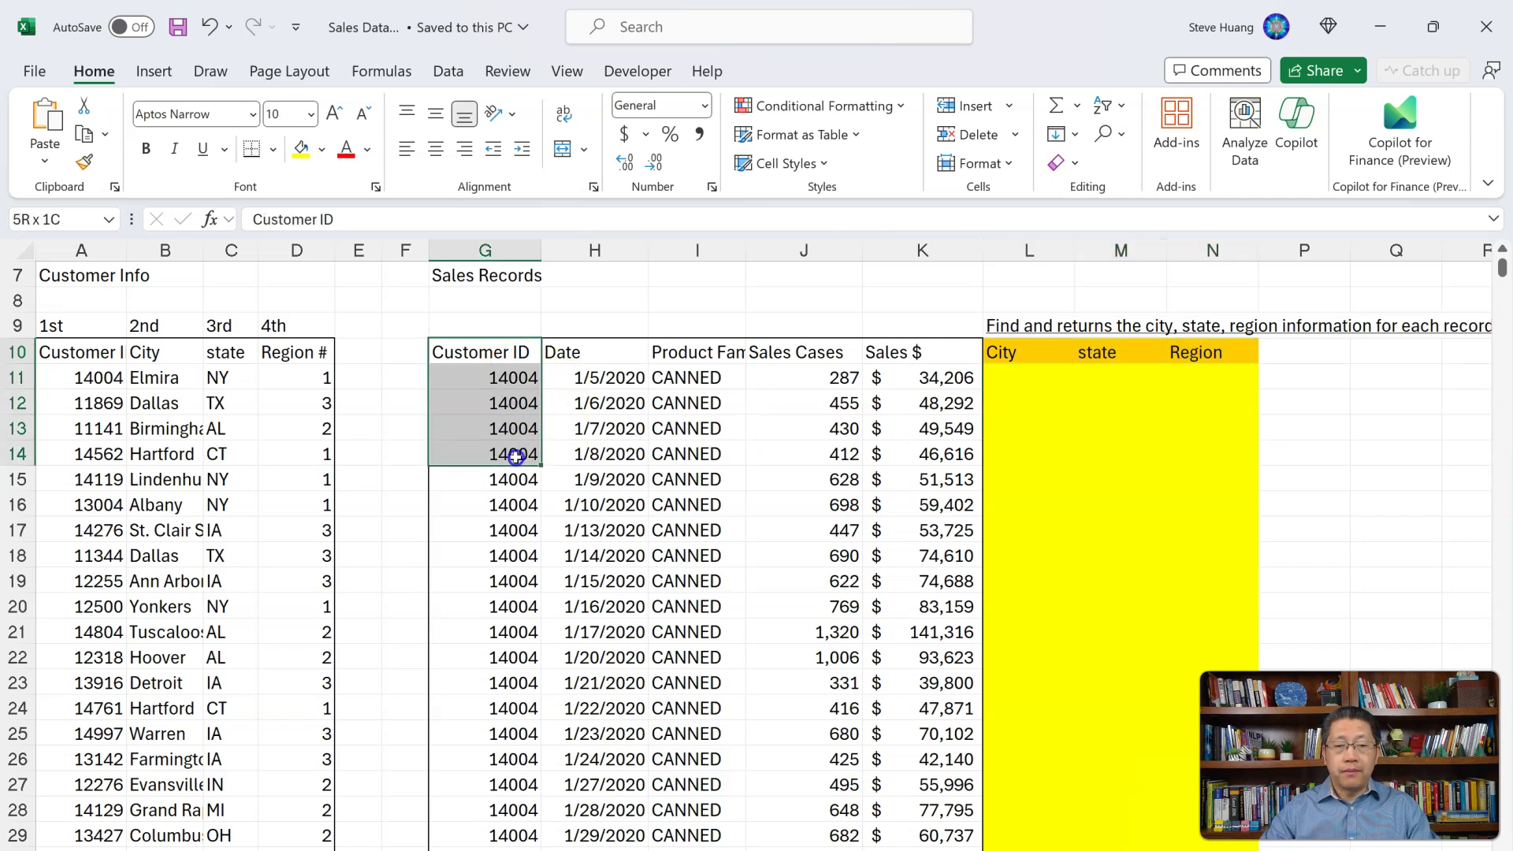
click(467, 352)
drag(468, 352, 892, 659)
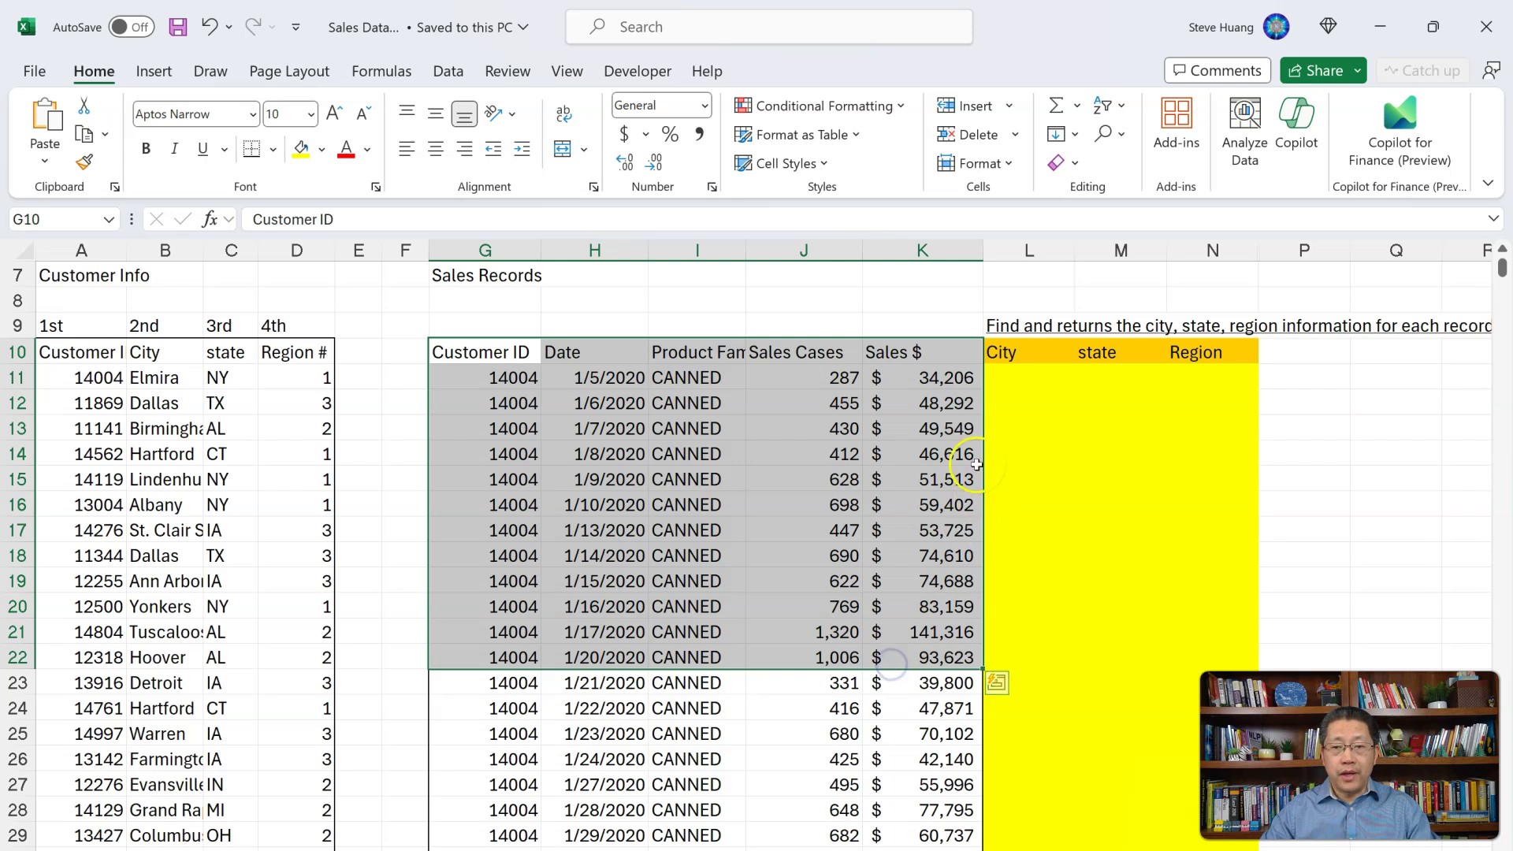
click(1017, 379)
drag(1011, 401, 1132, 469)
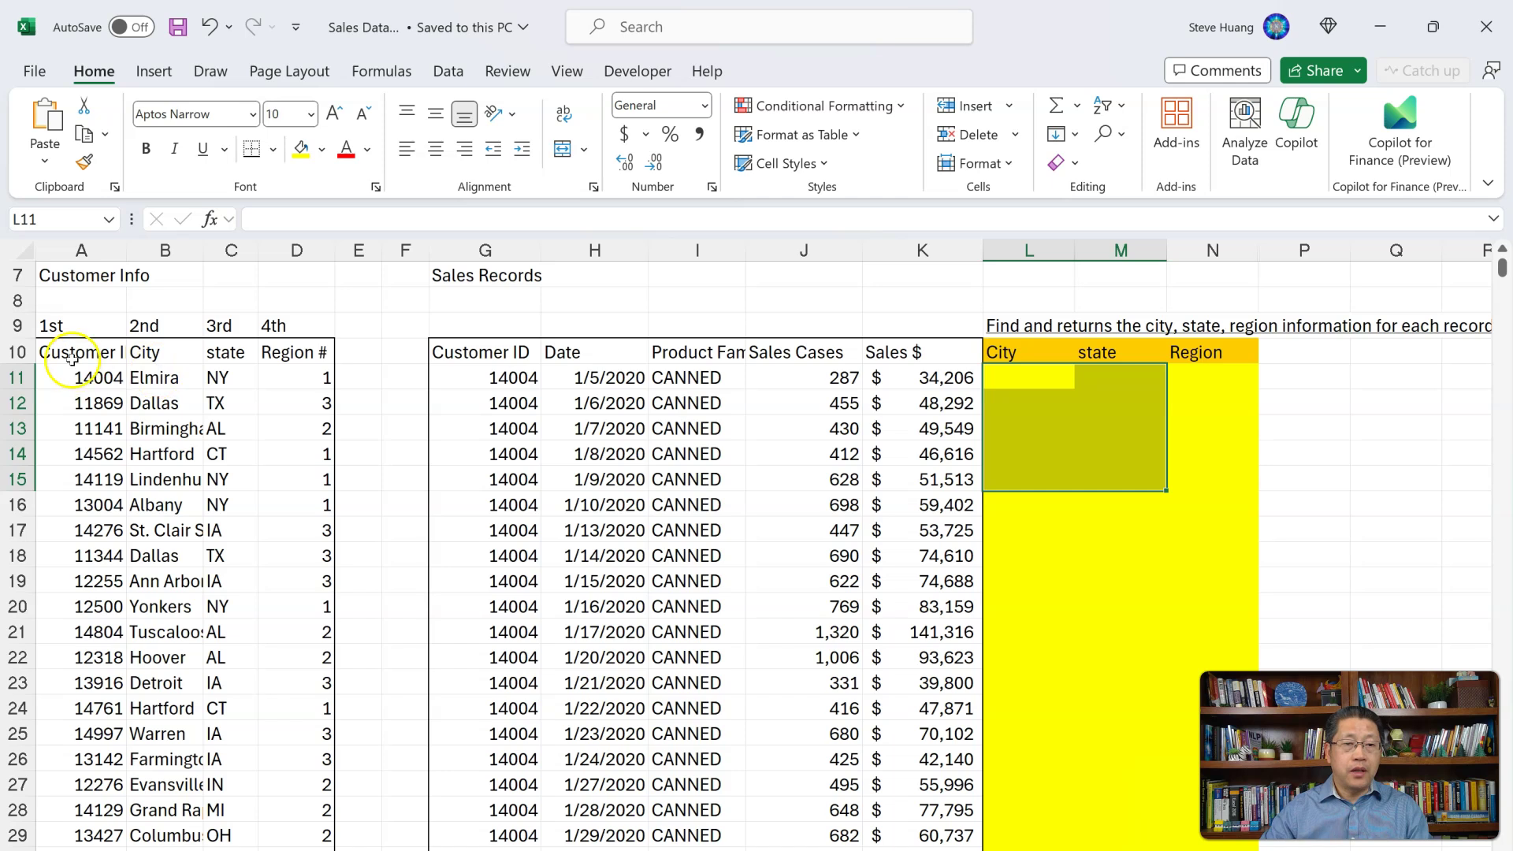
Step: Examine the Customer Info table in columns A to D through its last row, and the first City, state and Region cells in row 11
click(71, 356)
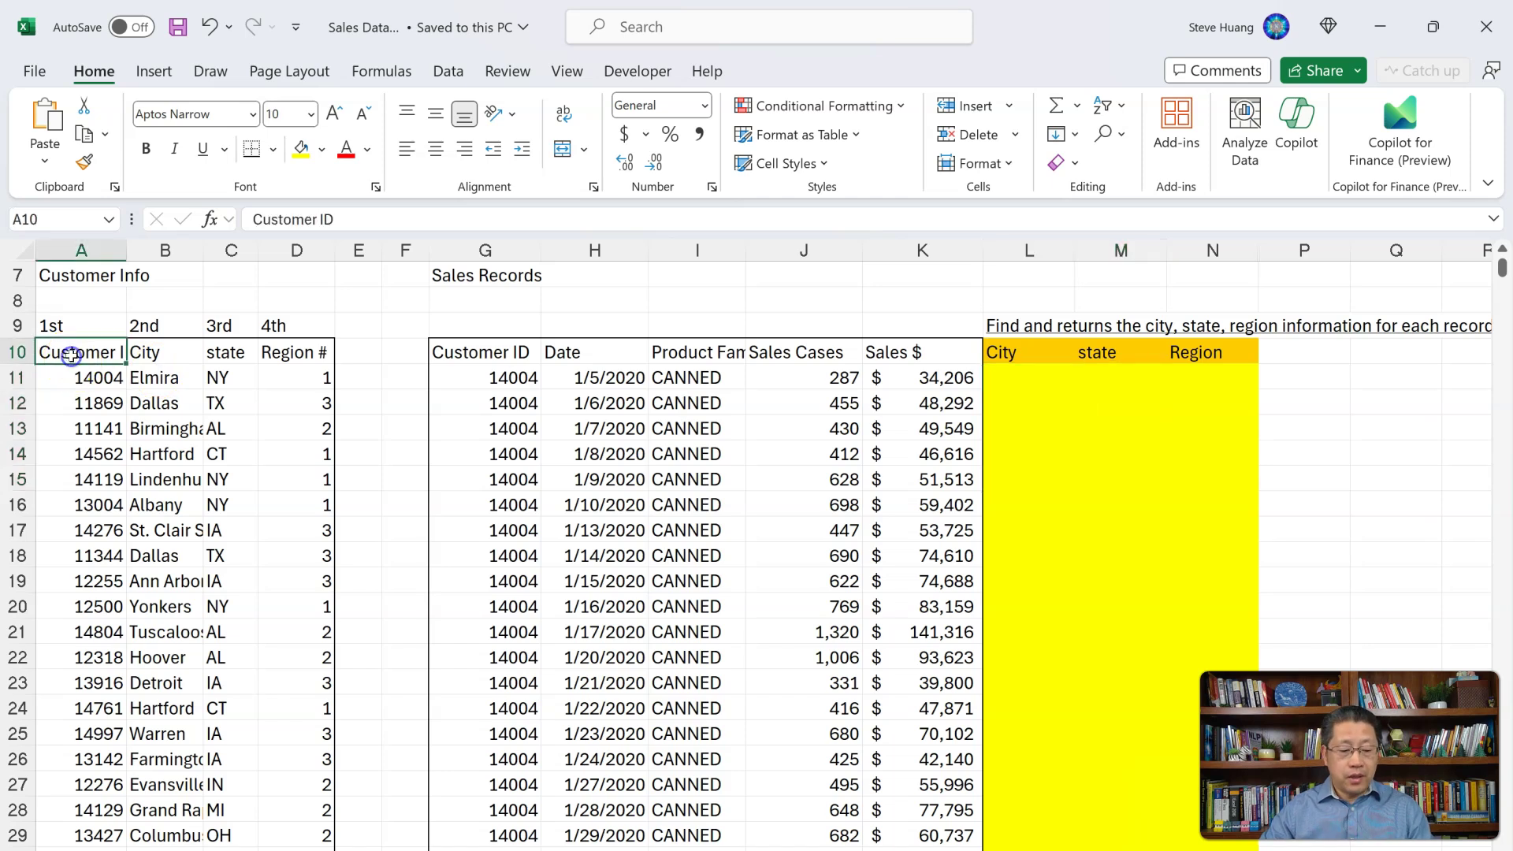
key(ctrl+shift+Down)
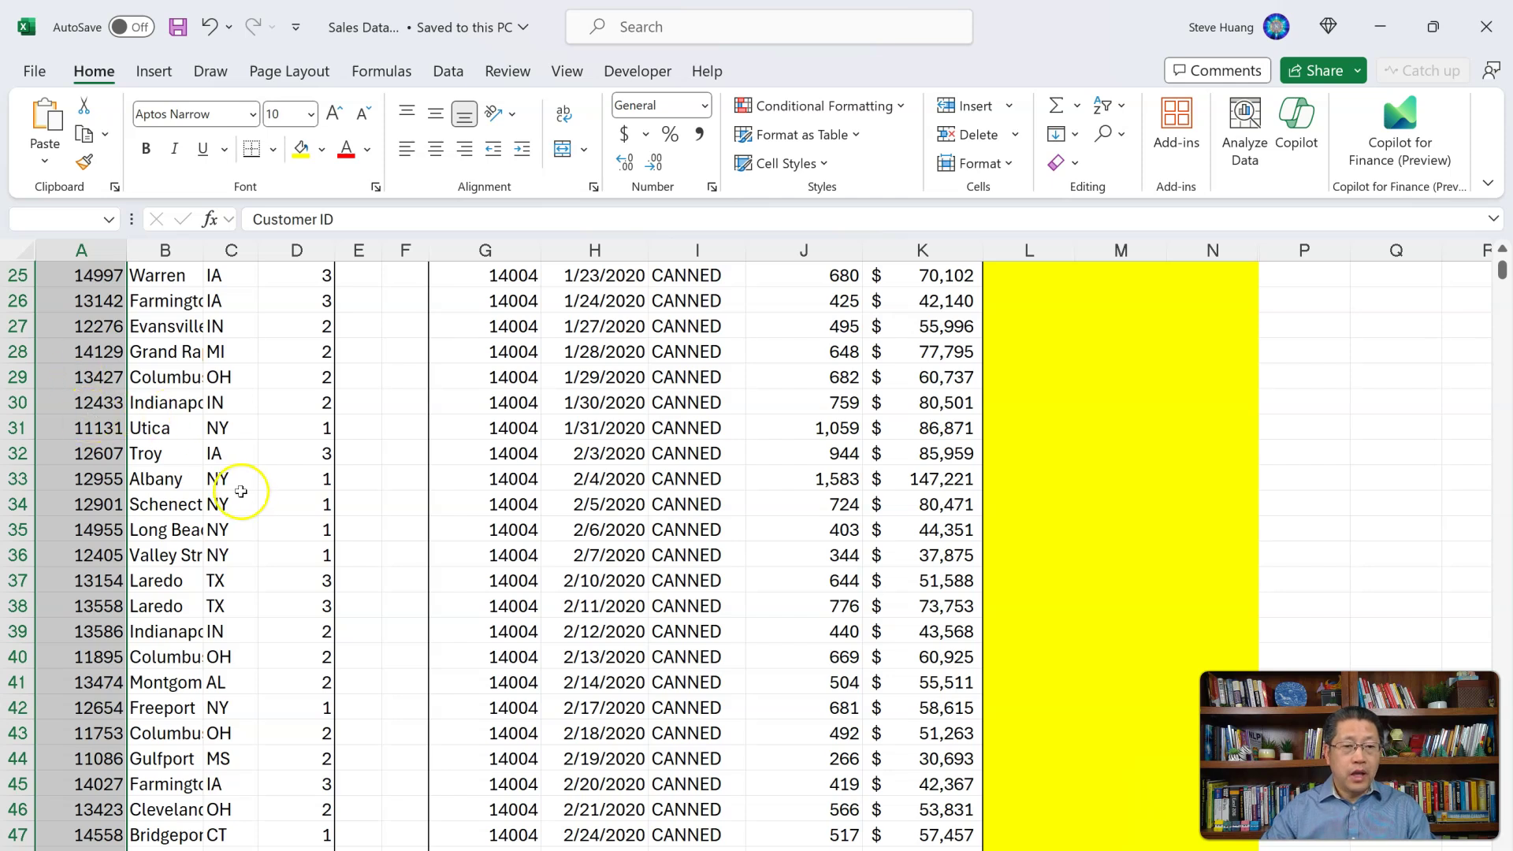
scroll(239, 491, down, 2)
key(shift+Right)
key(shift+Right)
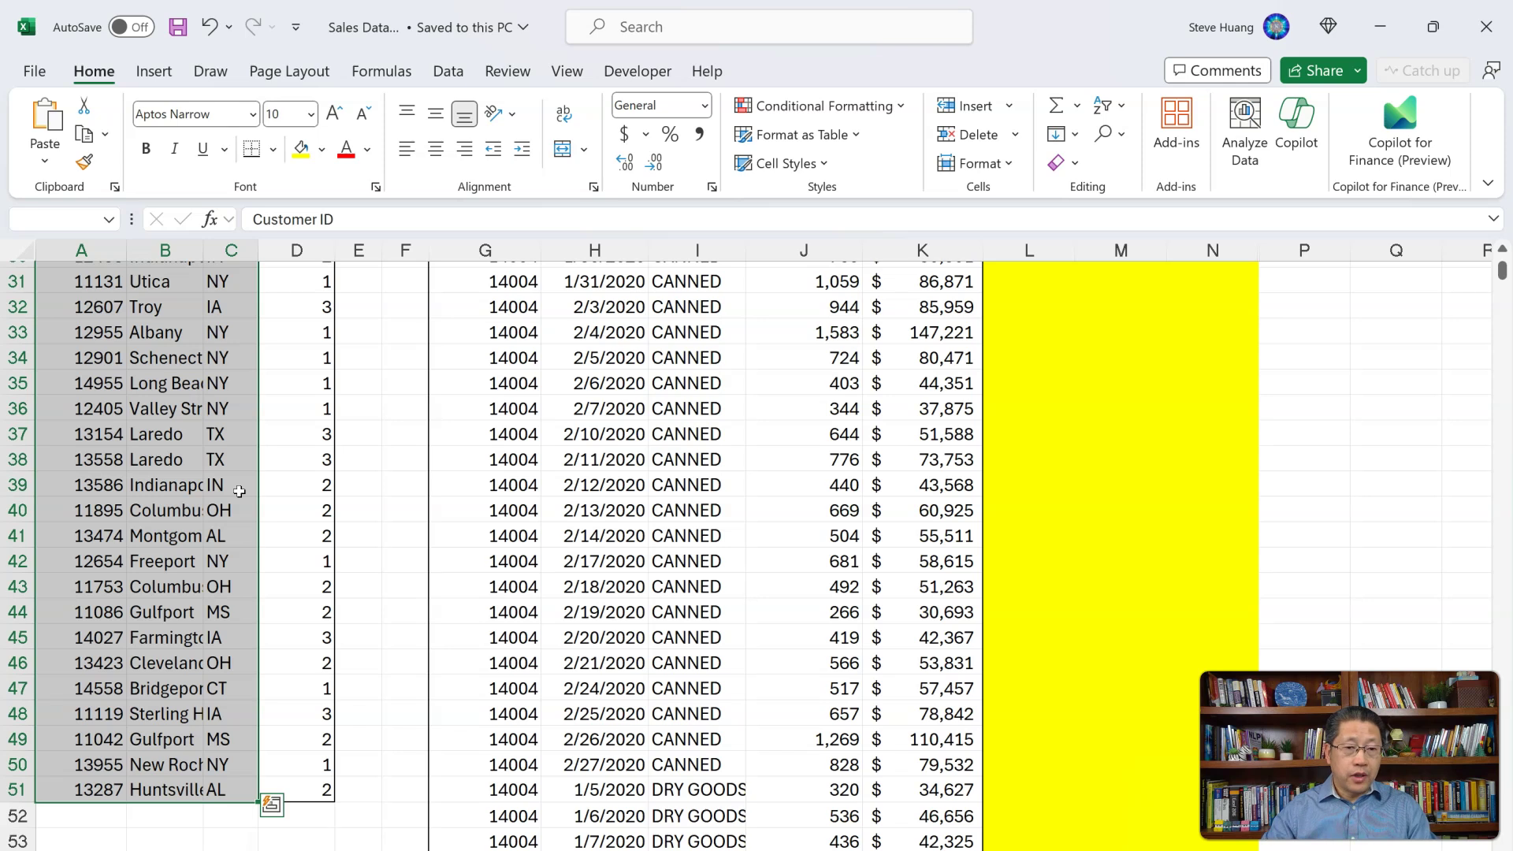
scroll(240, 489, up, 2)
scroll(240, 488, up, 8)
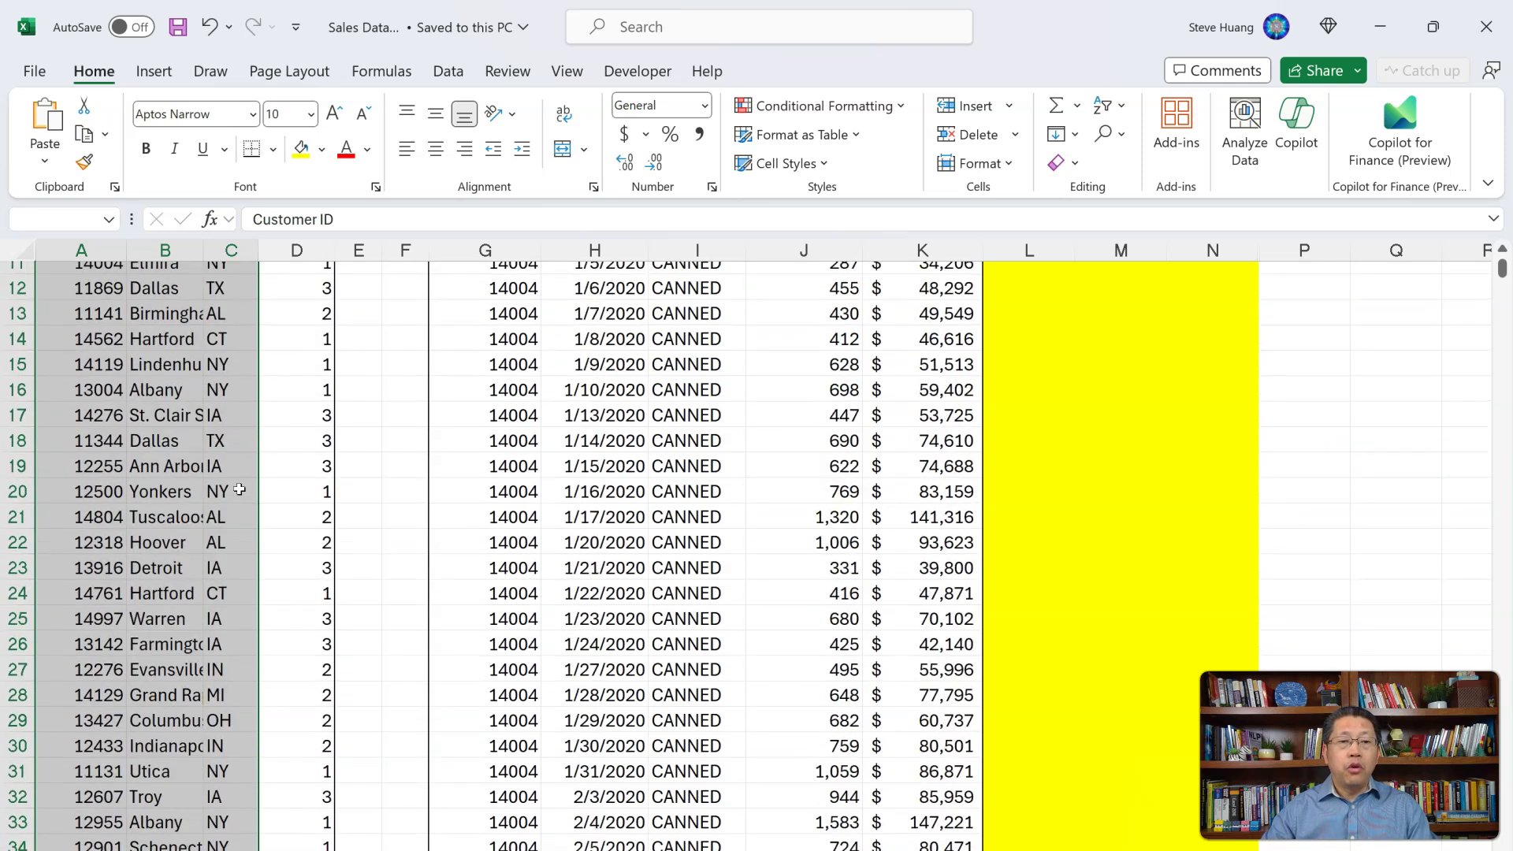
scroll(240, 489, down, 8)
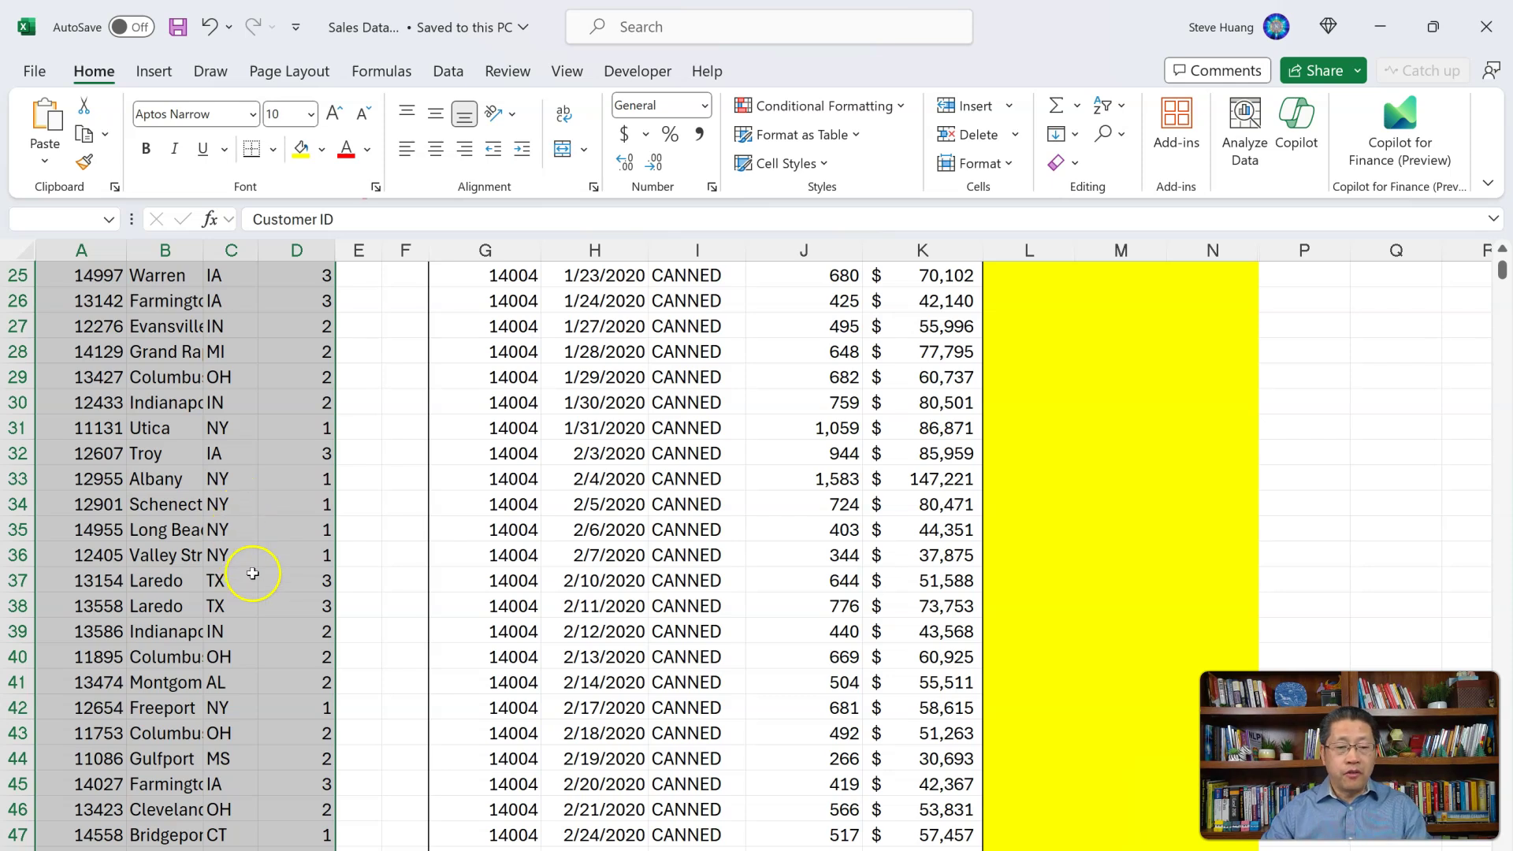
scroll(256, 587, down, 3)
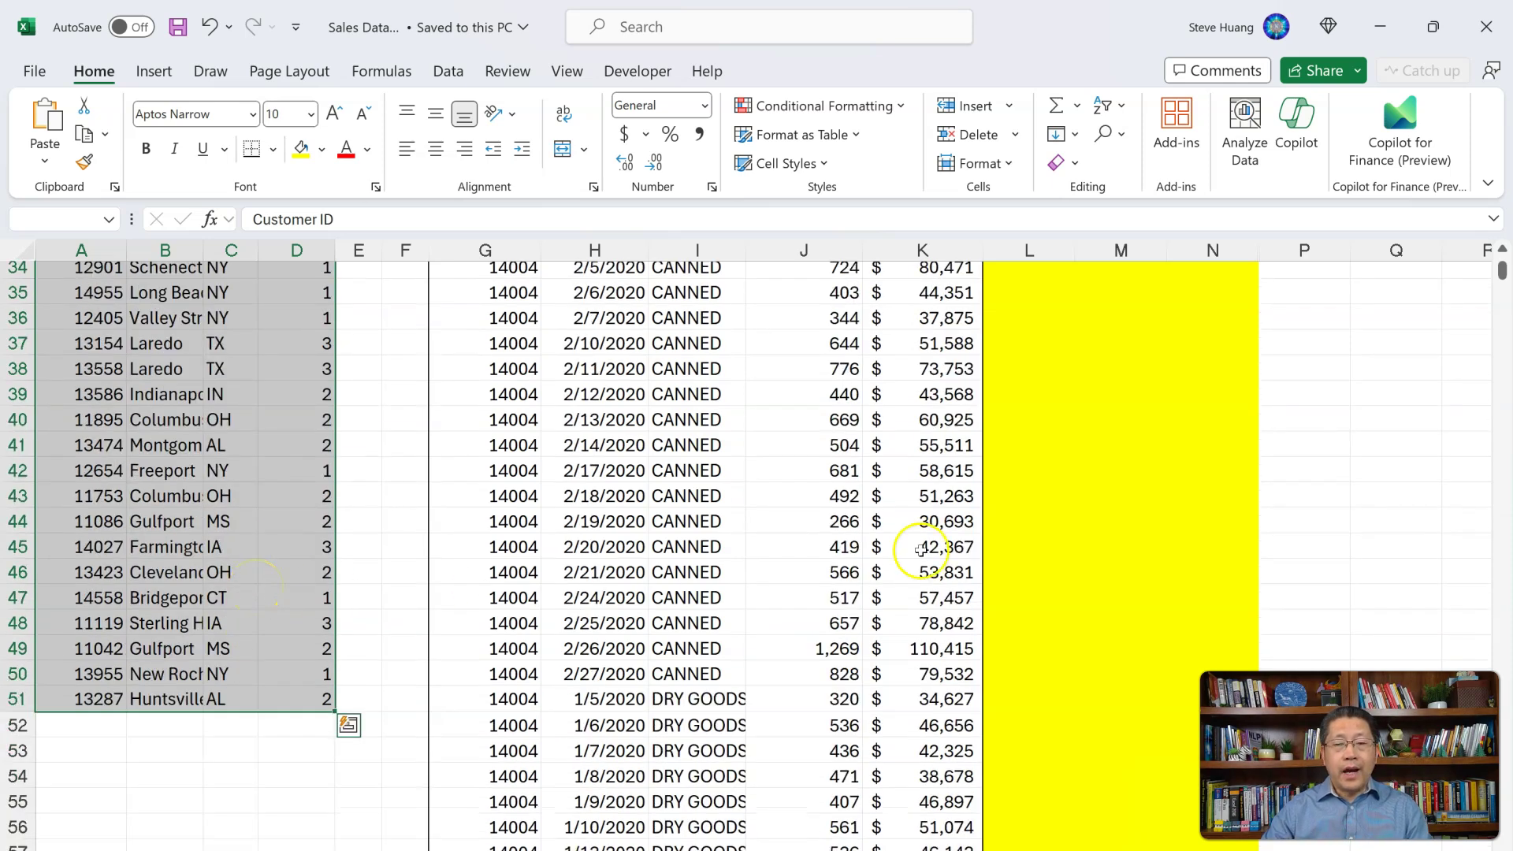
scroll(1043, 546, up, 11)
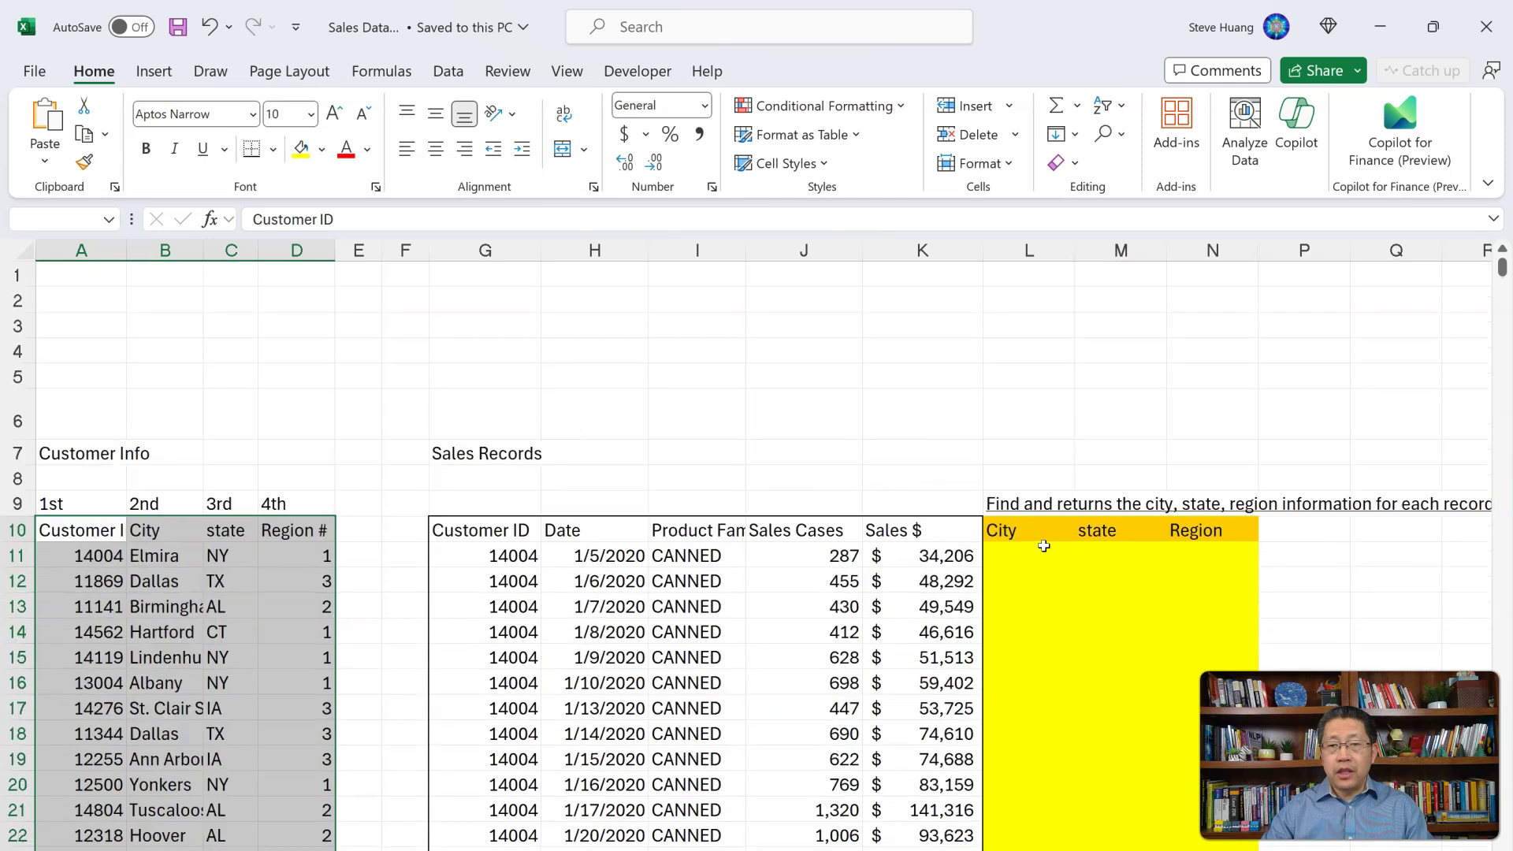
drag(1020, 558, 1168, 559)
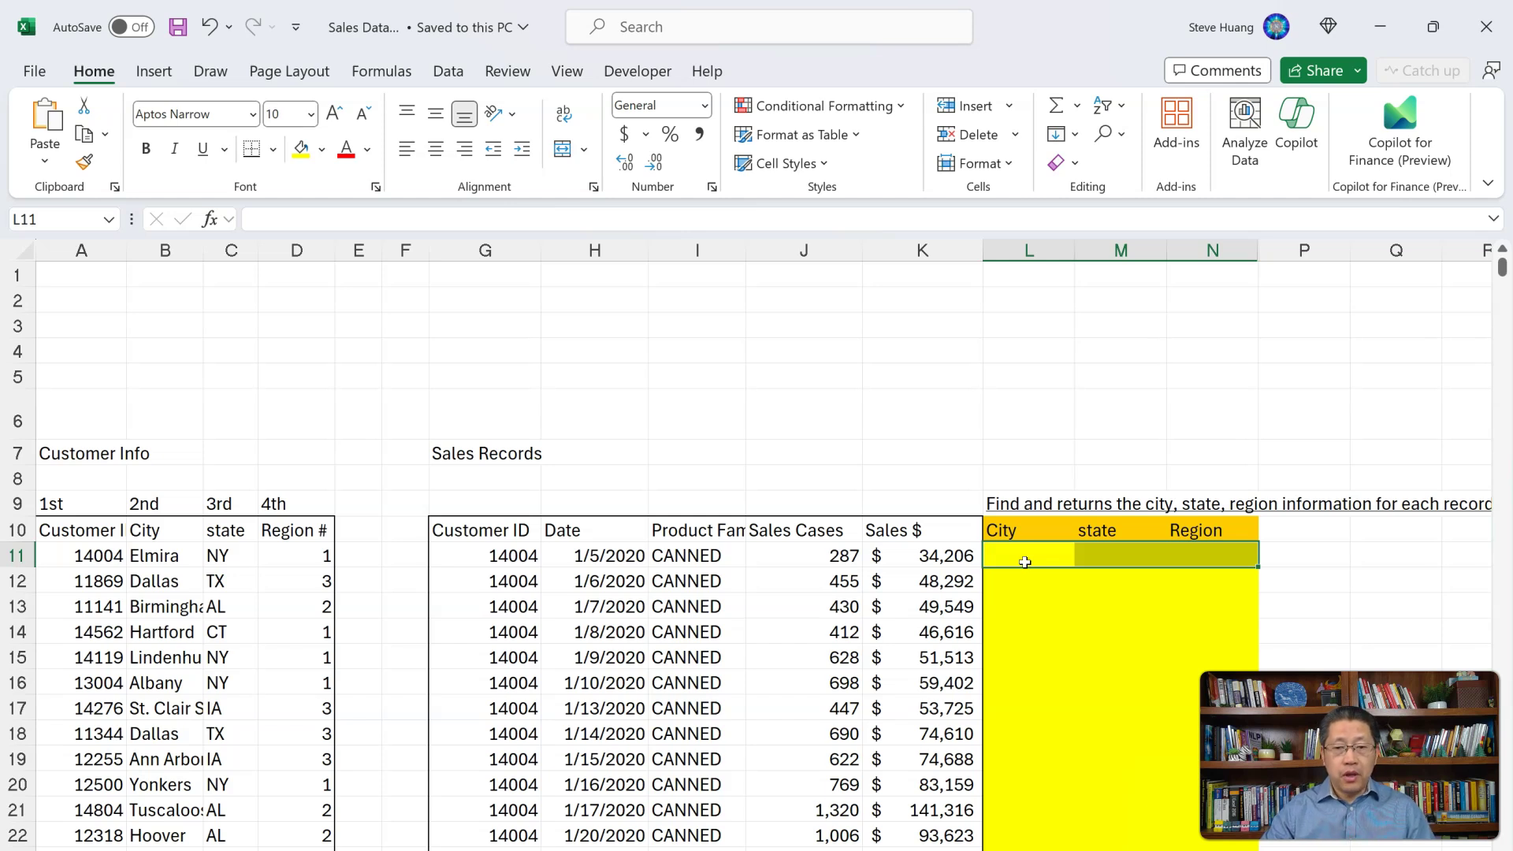
click(1025, 561)
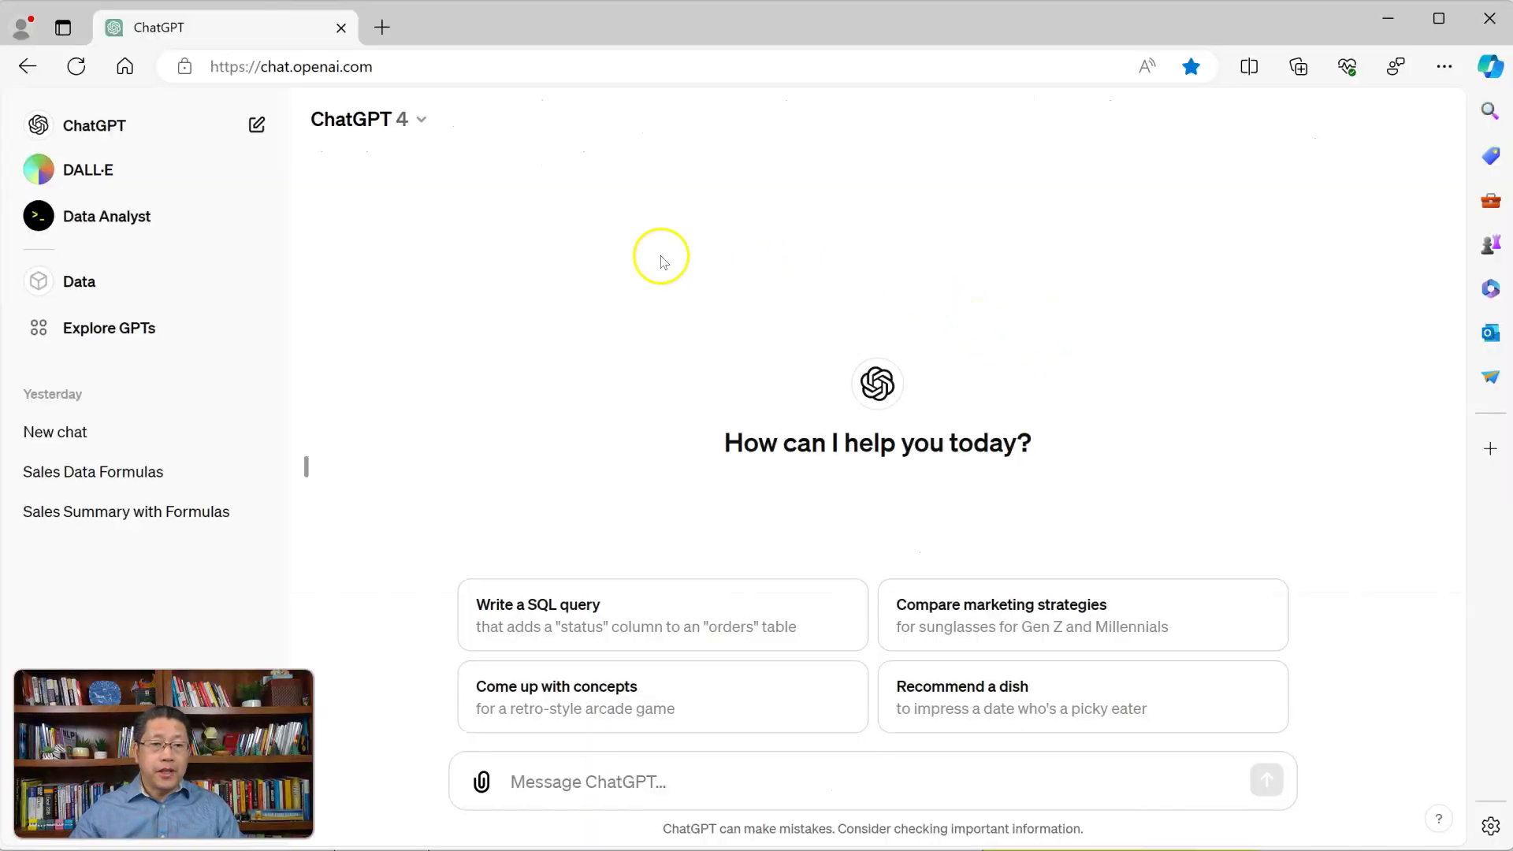
Step: Switch to ChatGPT, open the Data Analyst GPT and attach the Sales Data.xlsx workbook to a new message
click(236, 174)
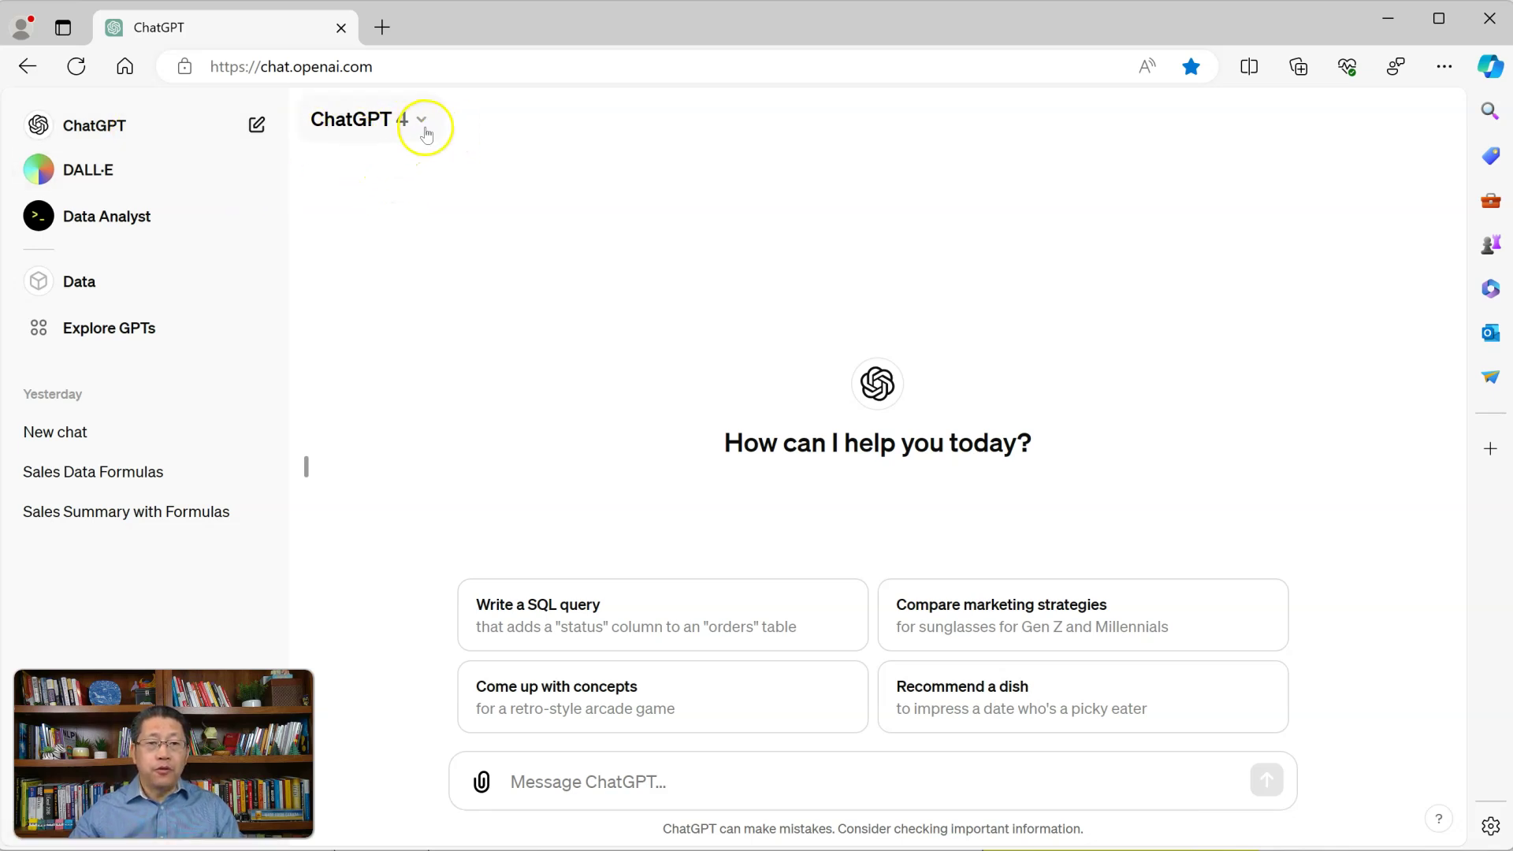
click(124, 223)
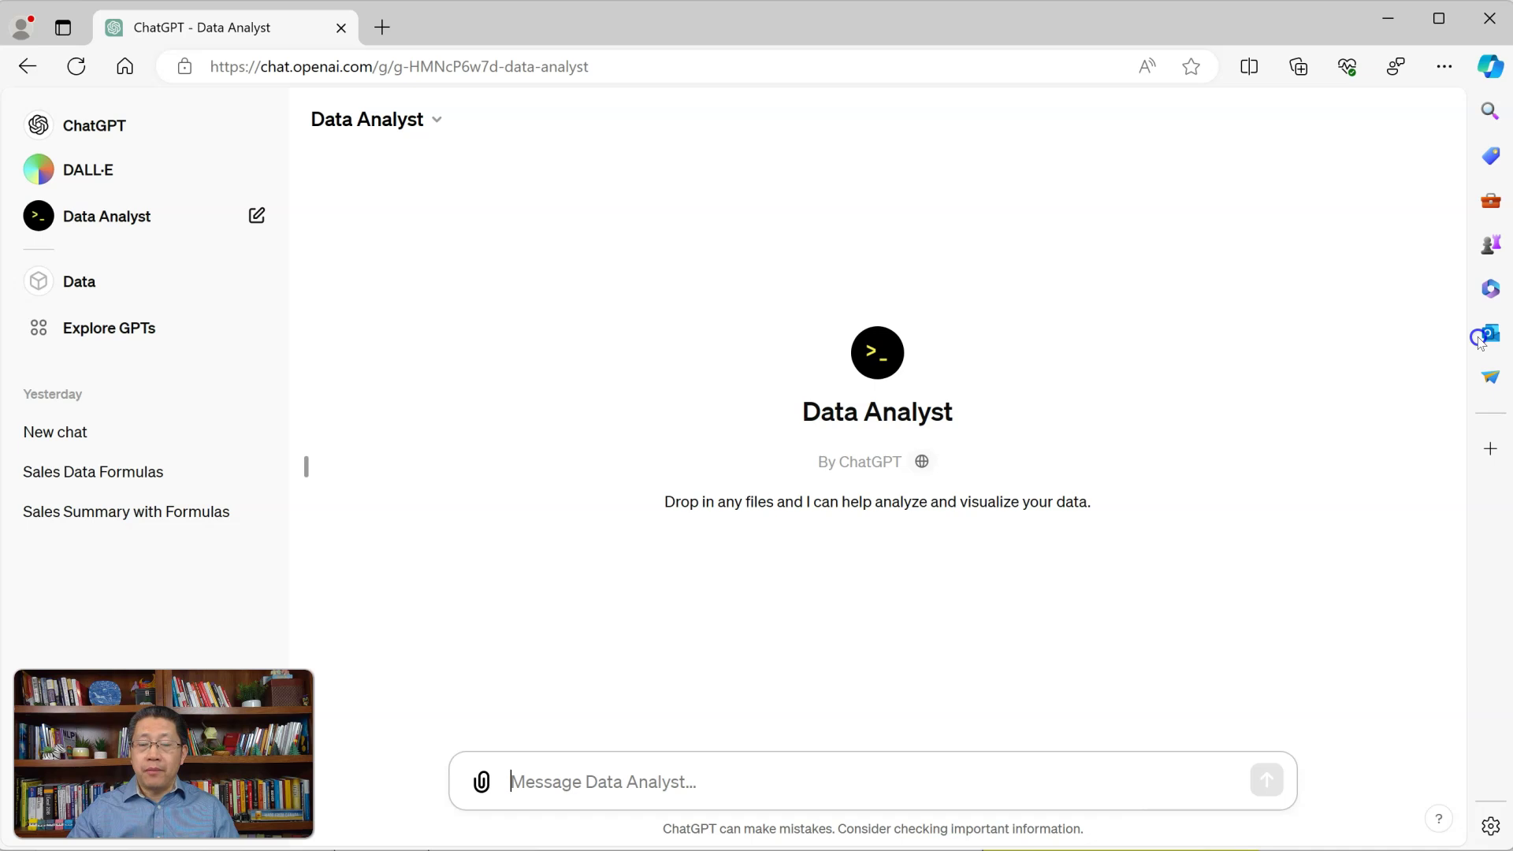
drag(1480, 339, 887, 520)
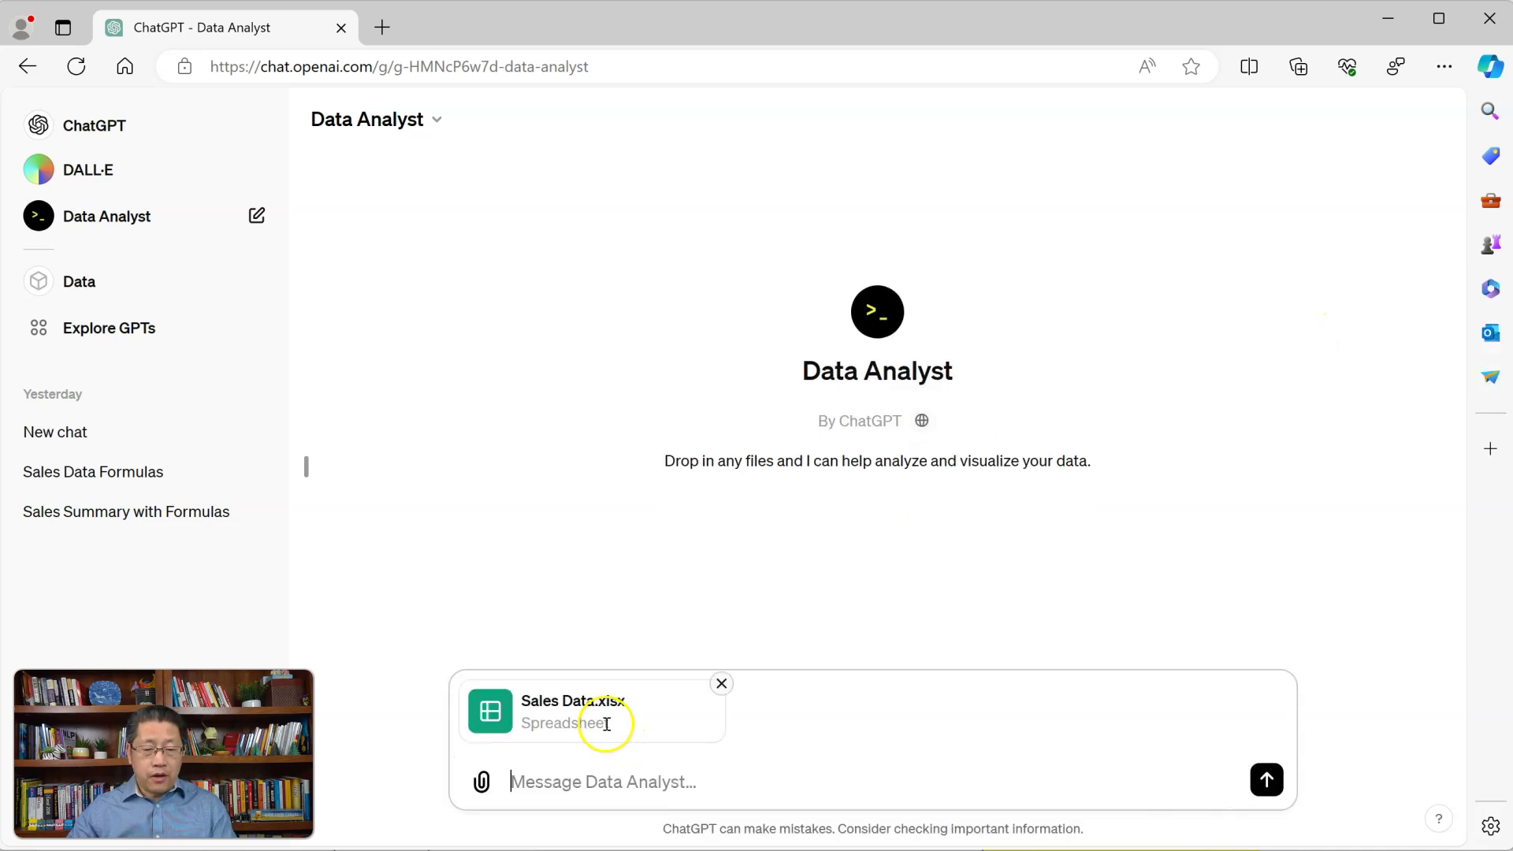
Step: Ask for Microsoft 365 formulas in L11:L6570 populating City, state, Region in L11:N6570 for sales data G10:K6570 from A10:D51, and for the exported Excel file
click(561, 784)
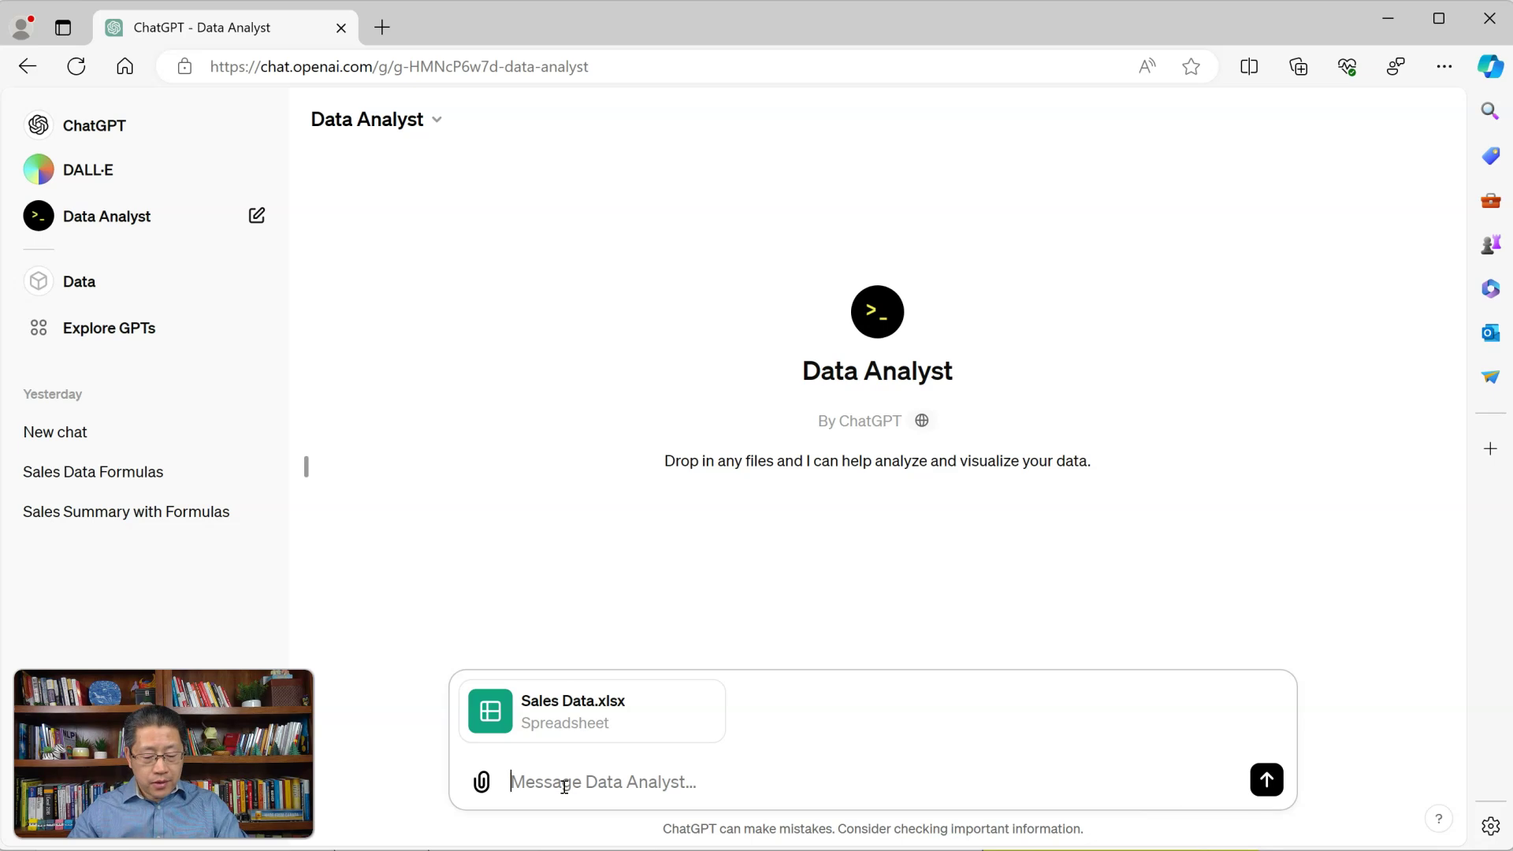
text(In the attached Excel file, I have sales data in the range G10:K6570, where row 10 is the header row. This range contains Customer ID, and I wish to populate their corresponding City, state, Region in the range L11:N6570. On the left side, in the range A10:D51, it lists the city, state, region of each customer ID in this company. Please write formulas in the range L11:L6570 to accomplish this objective. Export the Excel file with formulas in place. Thanks. By the way, I use Microsoft 365 version of Excel.)
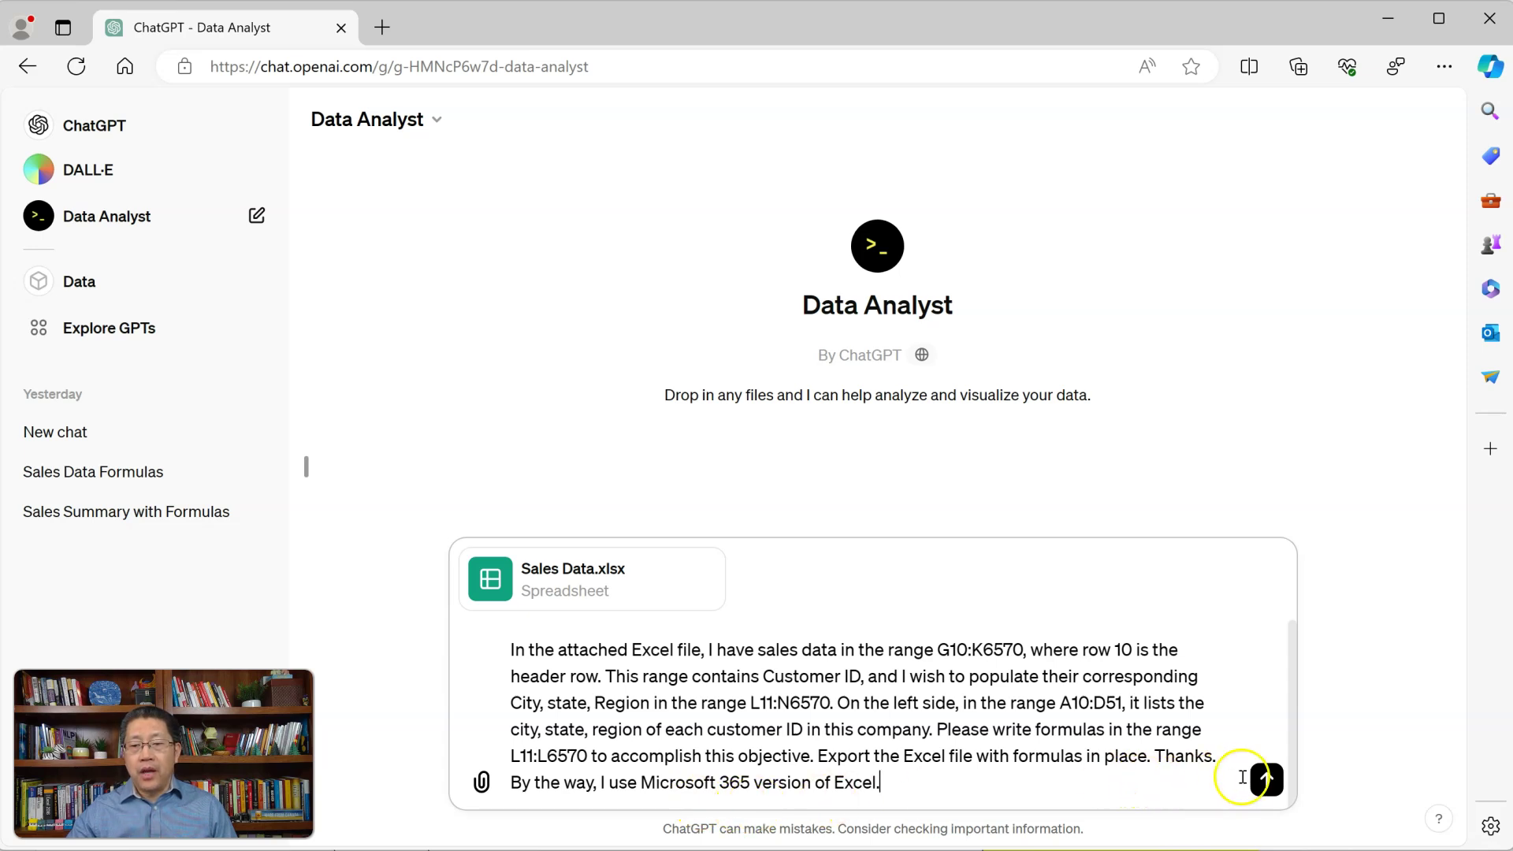
click(1266, 780)
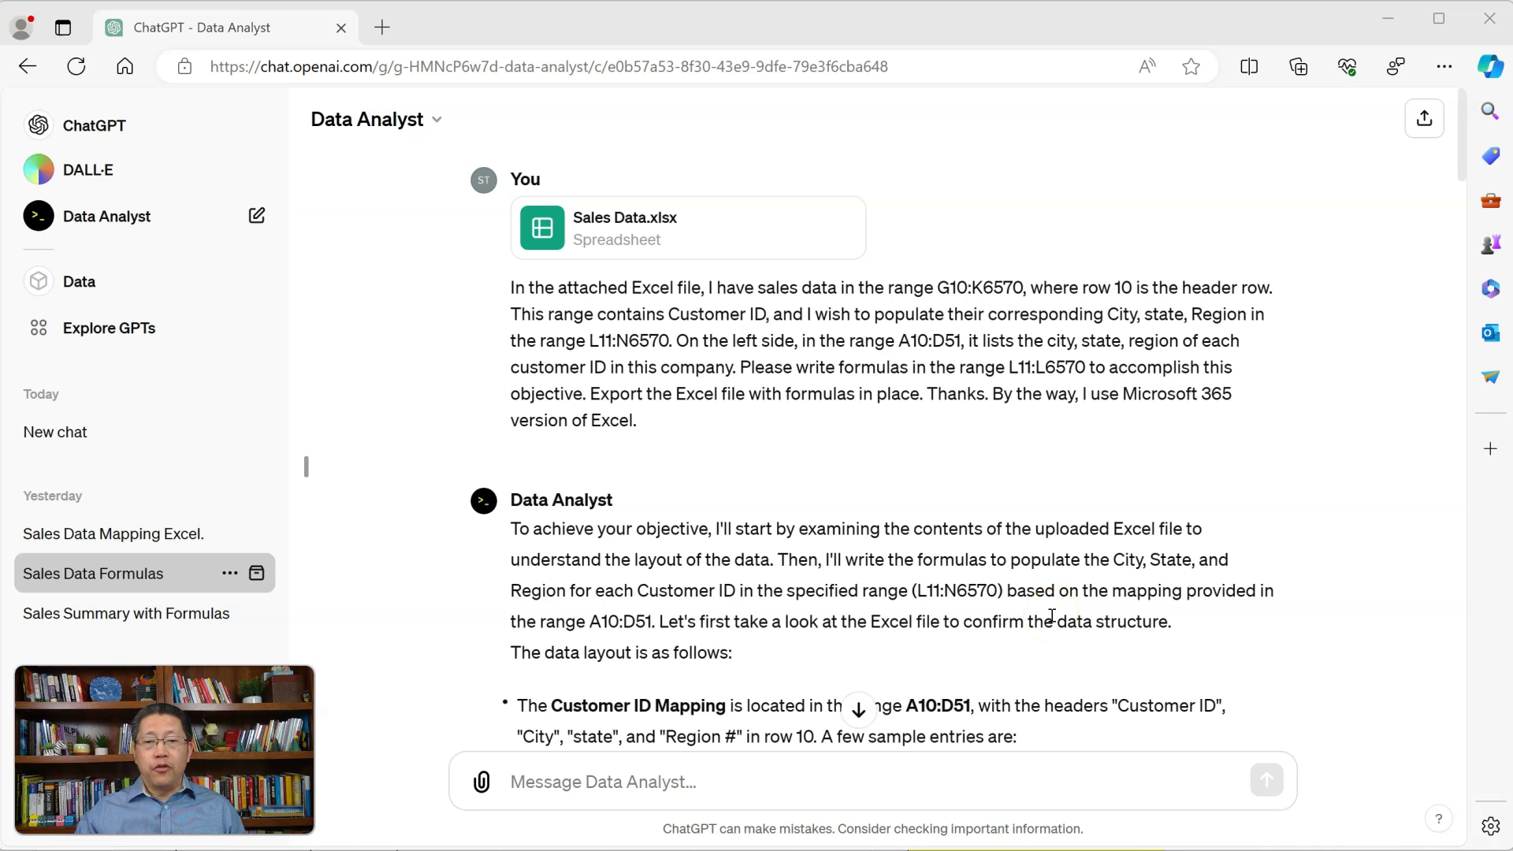
Step: Read the reply's plan and its description of the customer ID mapping and sales data header ranges
click(800, 533)
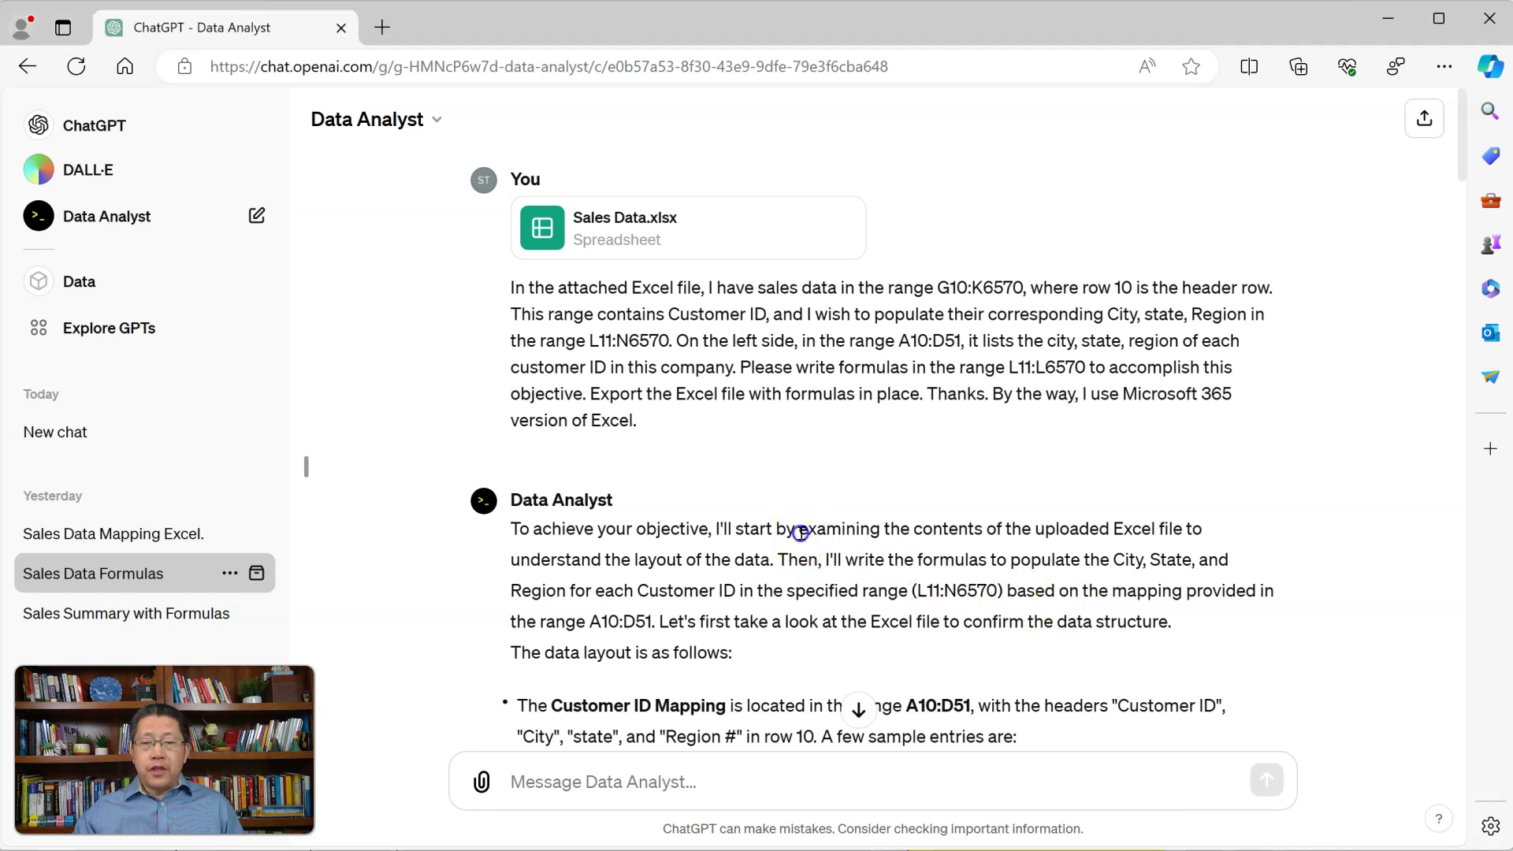
drag(805, 534, 1071, 542)
click(872, 564)
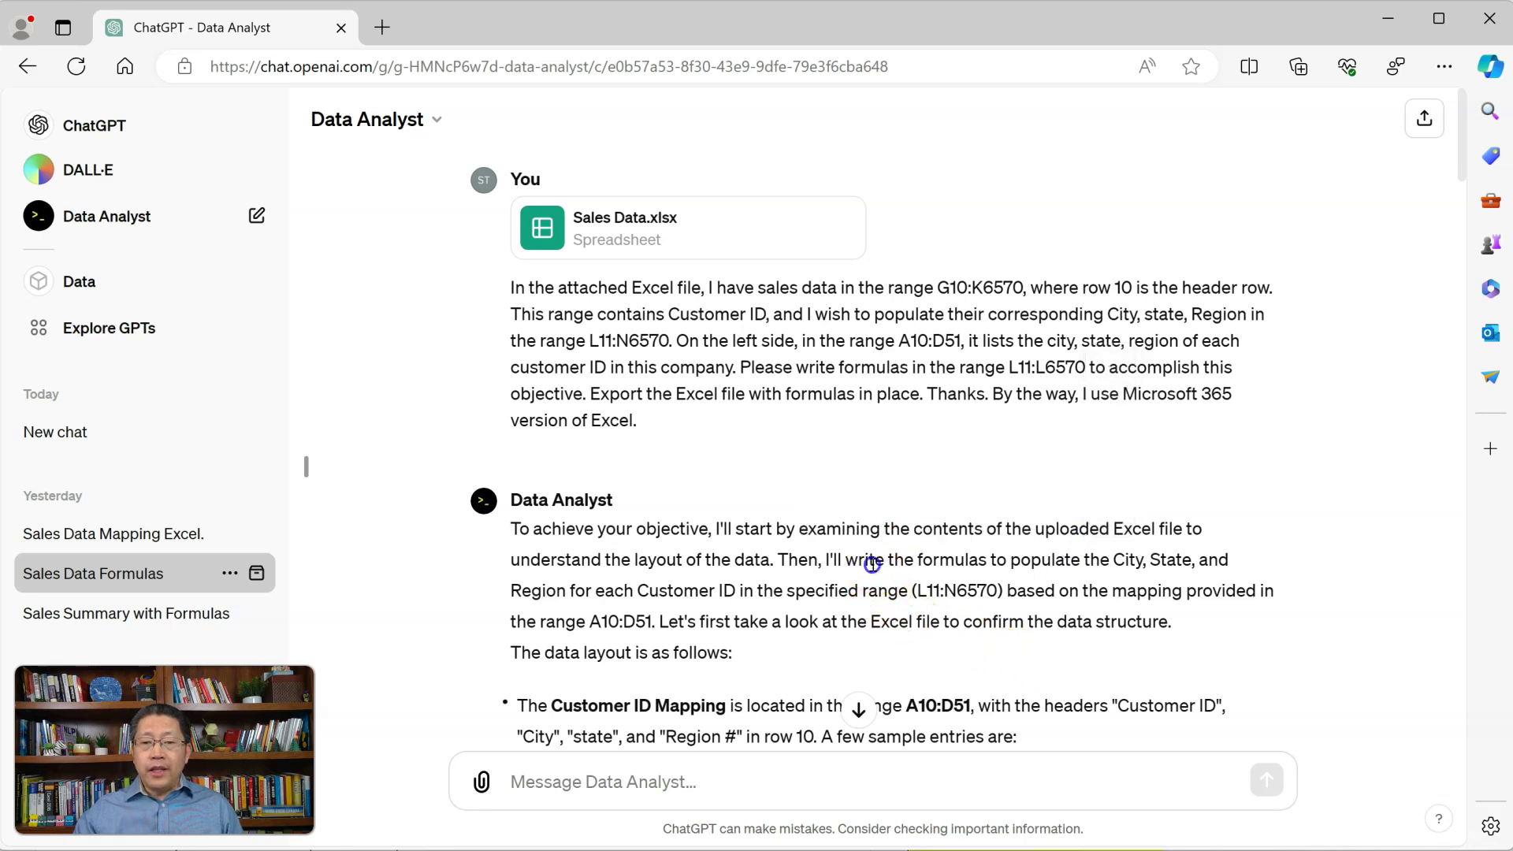
drag(872, 564, 1009, 606)
scroll(1007, 623, down, 3)
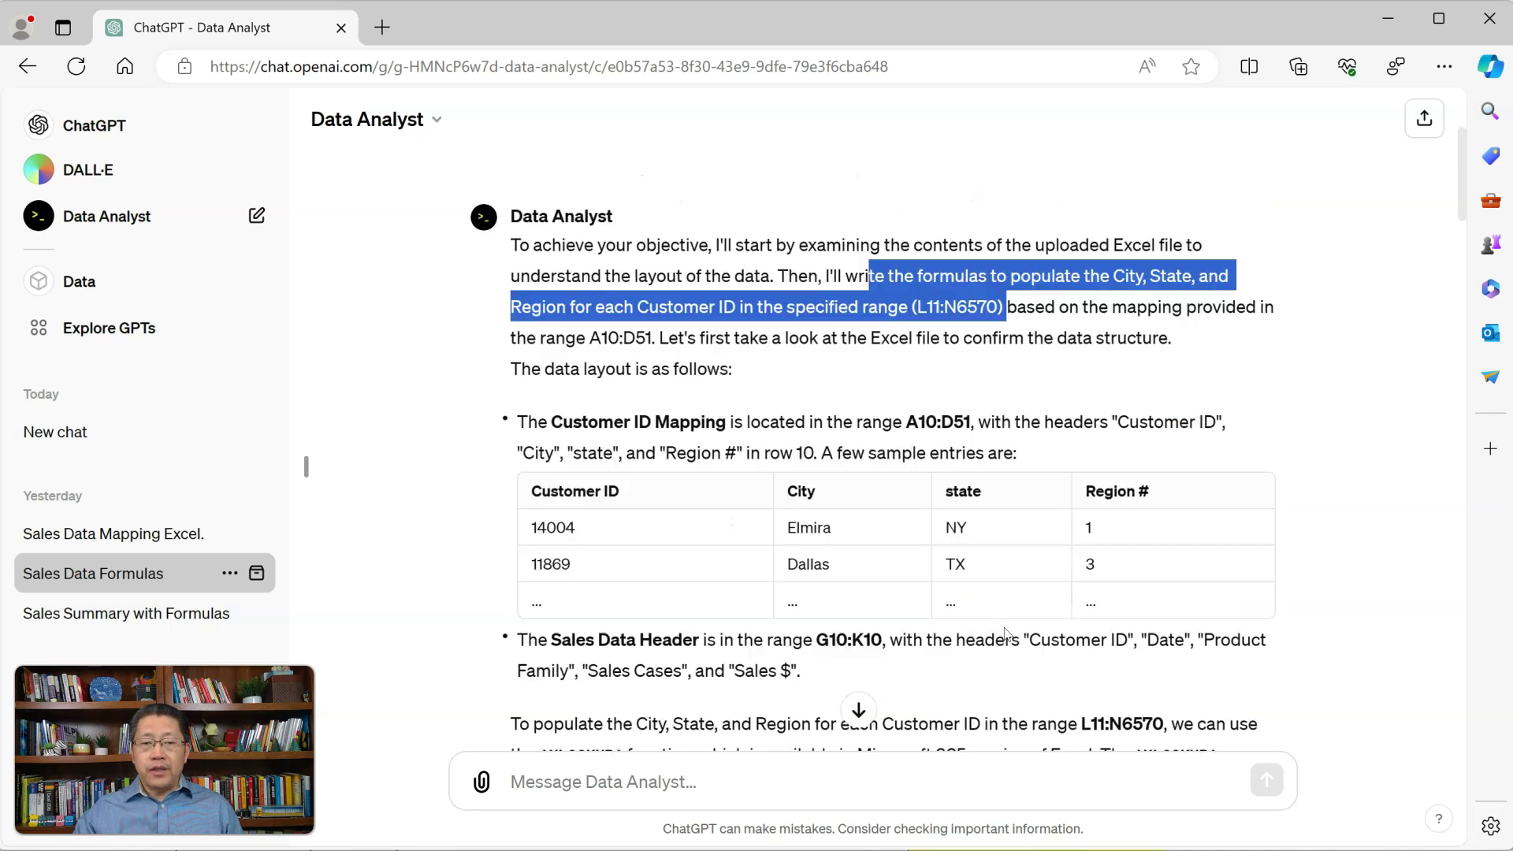
scroll(1006, 635, up, 1)
click(555, 450)
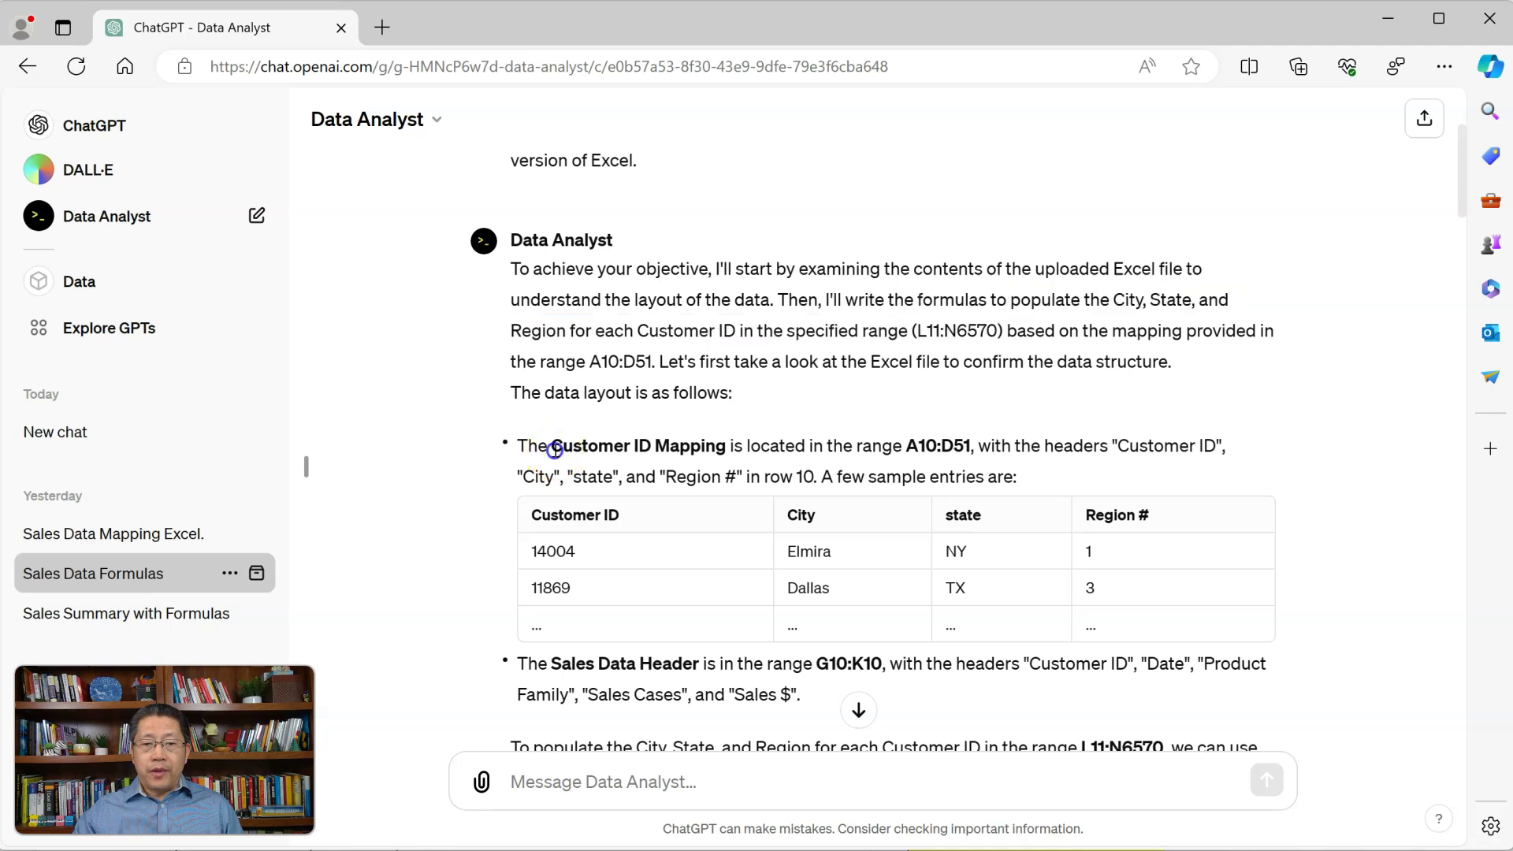
drag(561, 450, 982, 452)
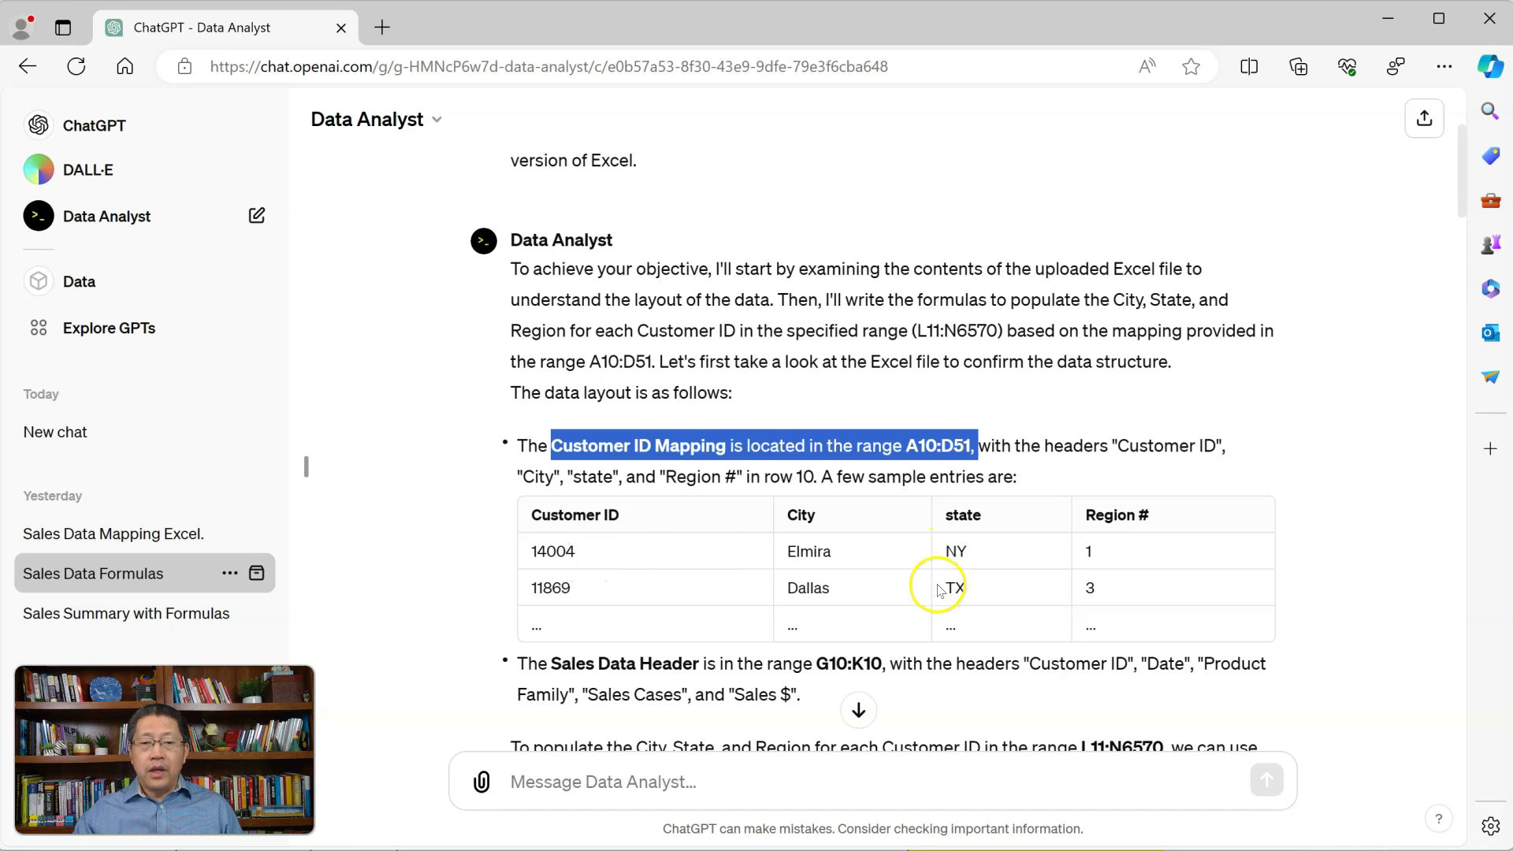
scroll(940, 590, down, 3)
scroll(941, 590, up, 1)
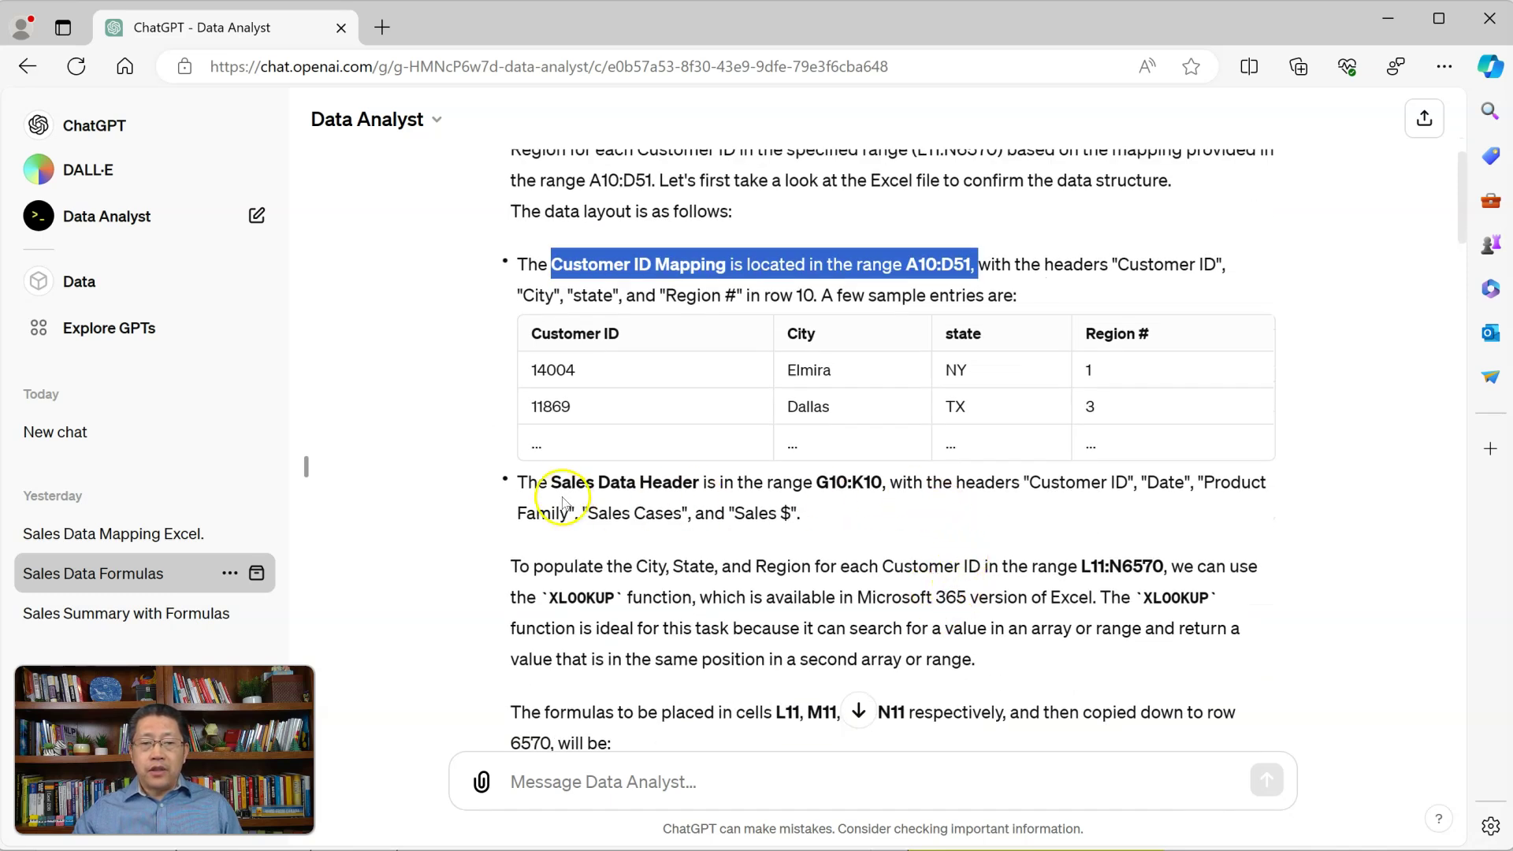
drag(552, 485, 890, 490)
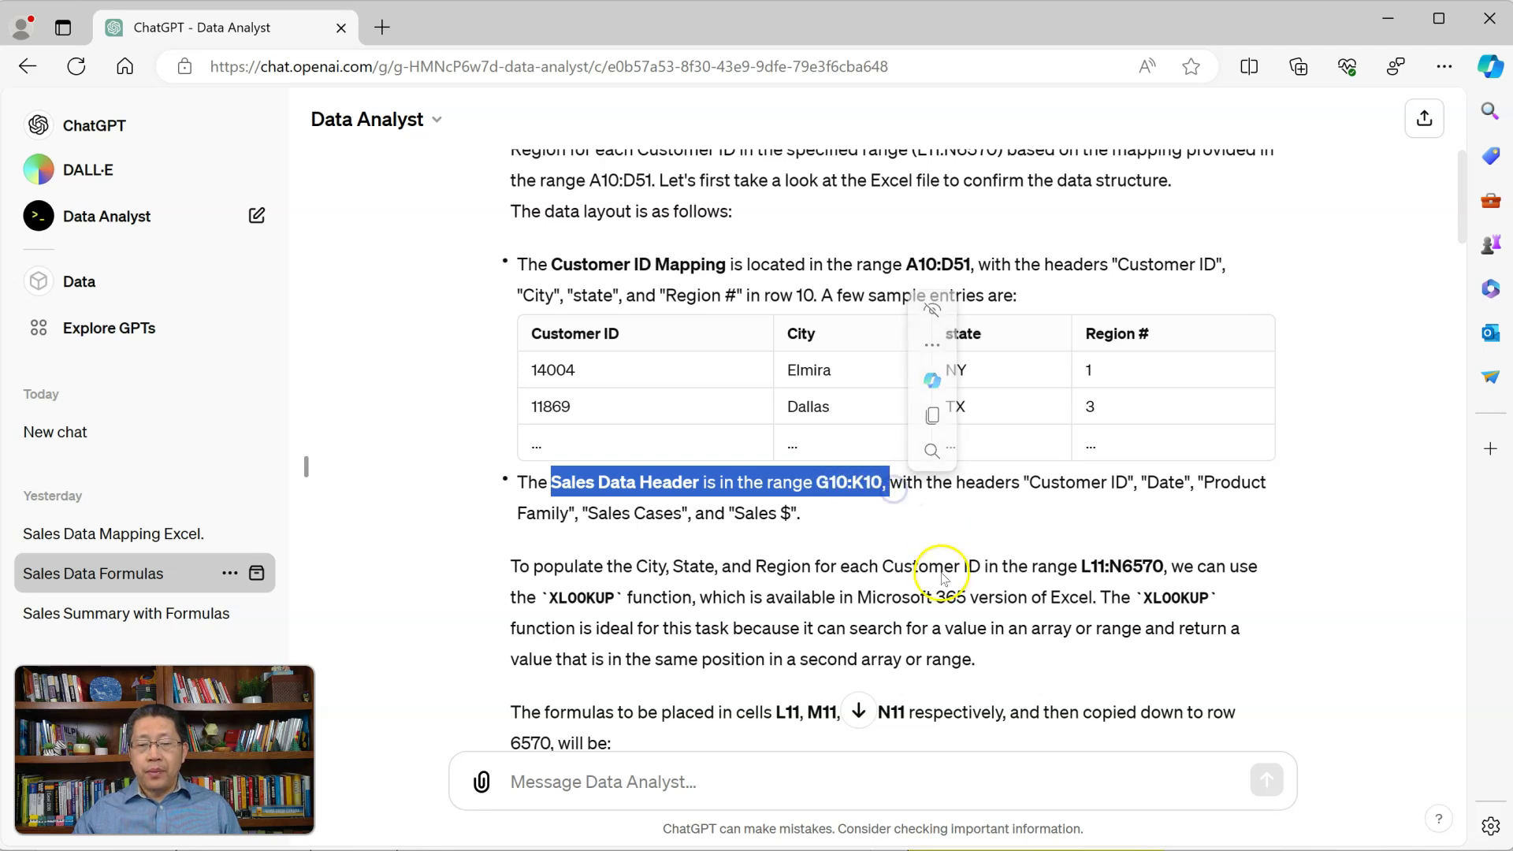
scroll(935, 575, down, 3)
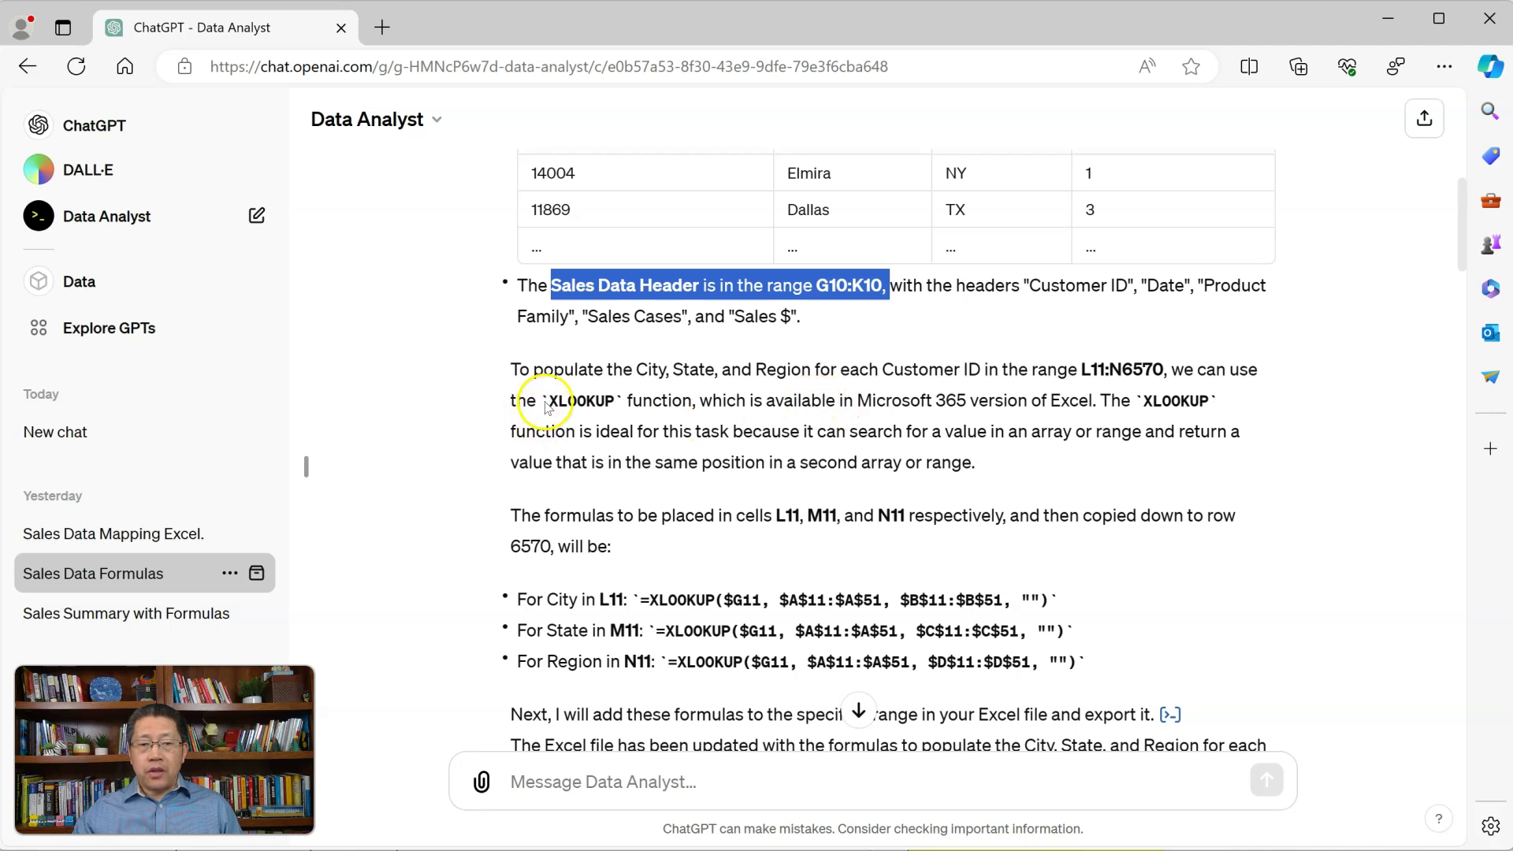
Step: Review the lookup function suggested in the reply, the formulas for City, State and Region, and the download link for the modified file
drag(547, 400, 638, 404)
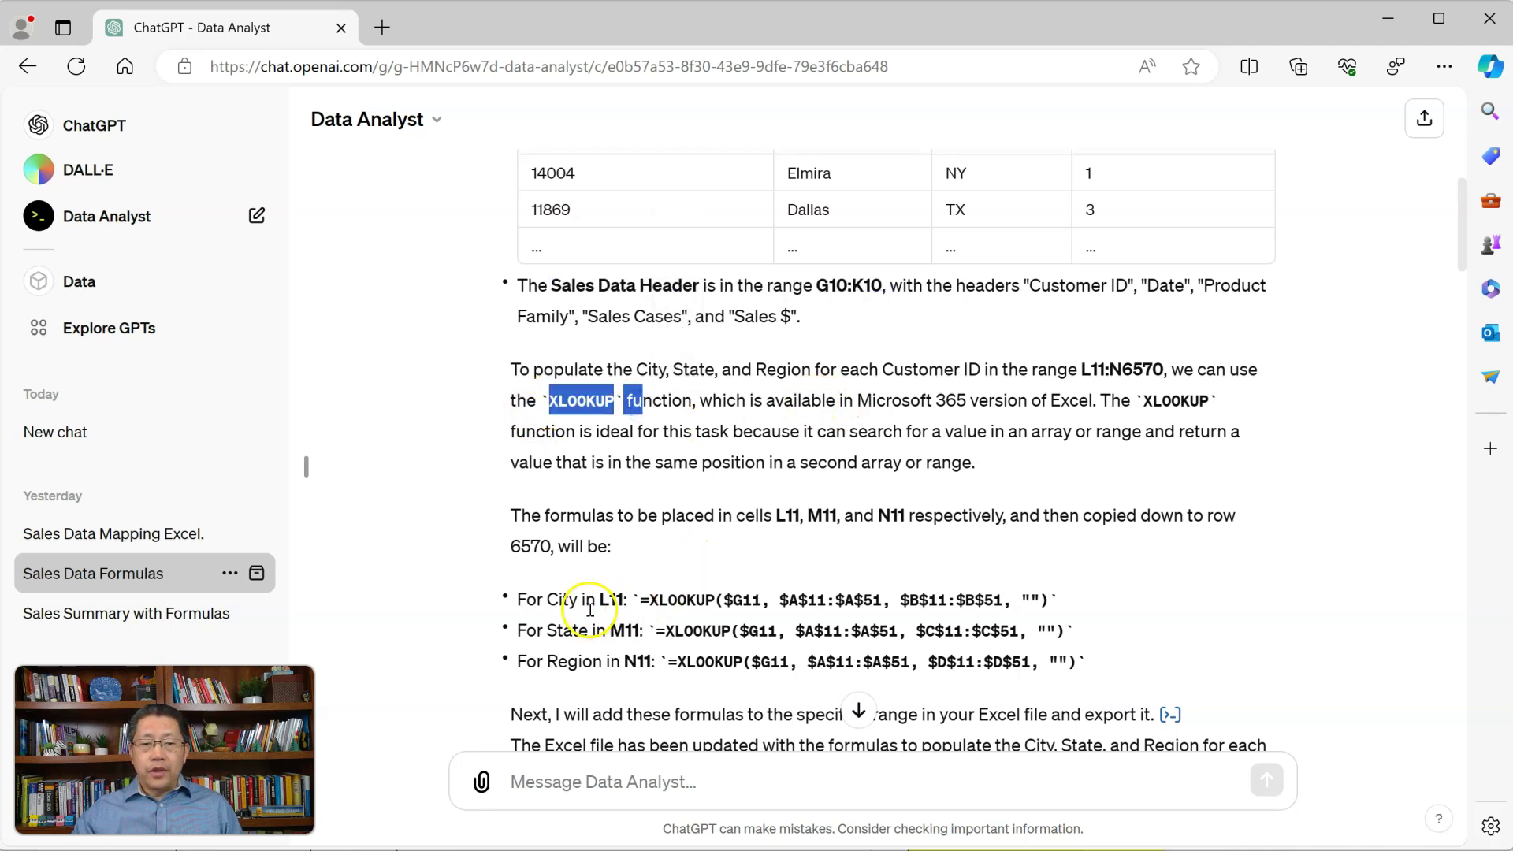
drag(585, 607, 1034, 601)
drag(606, 630, 1090, 629)
click(593, 668)
drag(593, 666, 1048, 664)
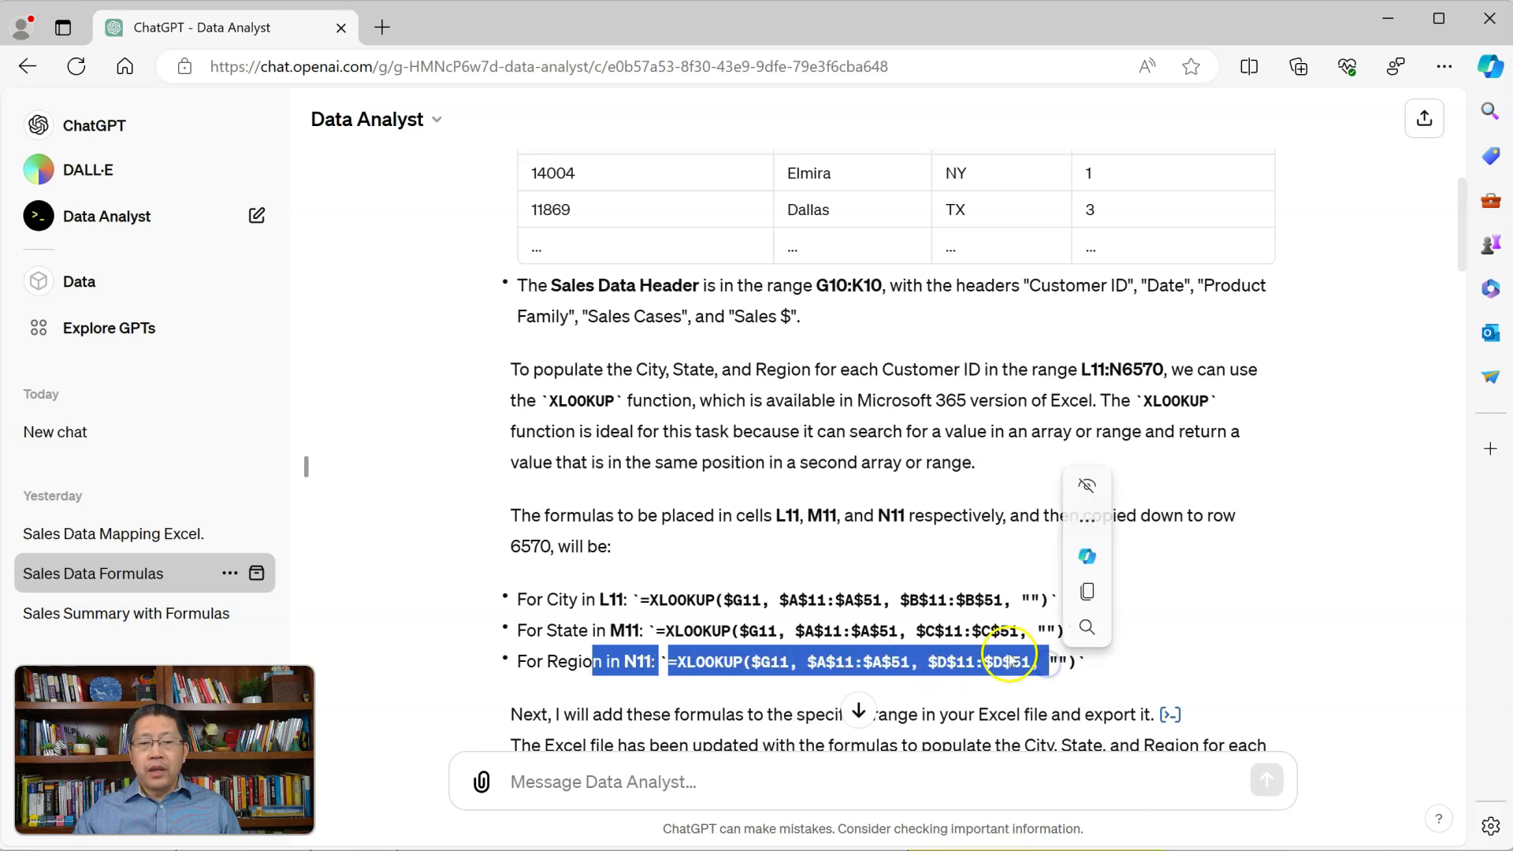
scroll(1010, 654, down, 2)
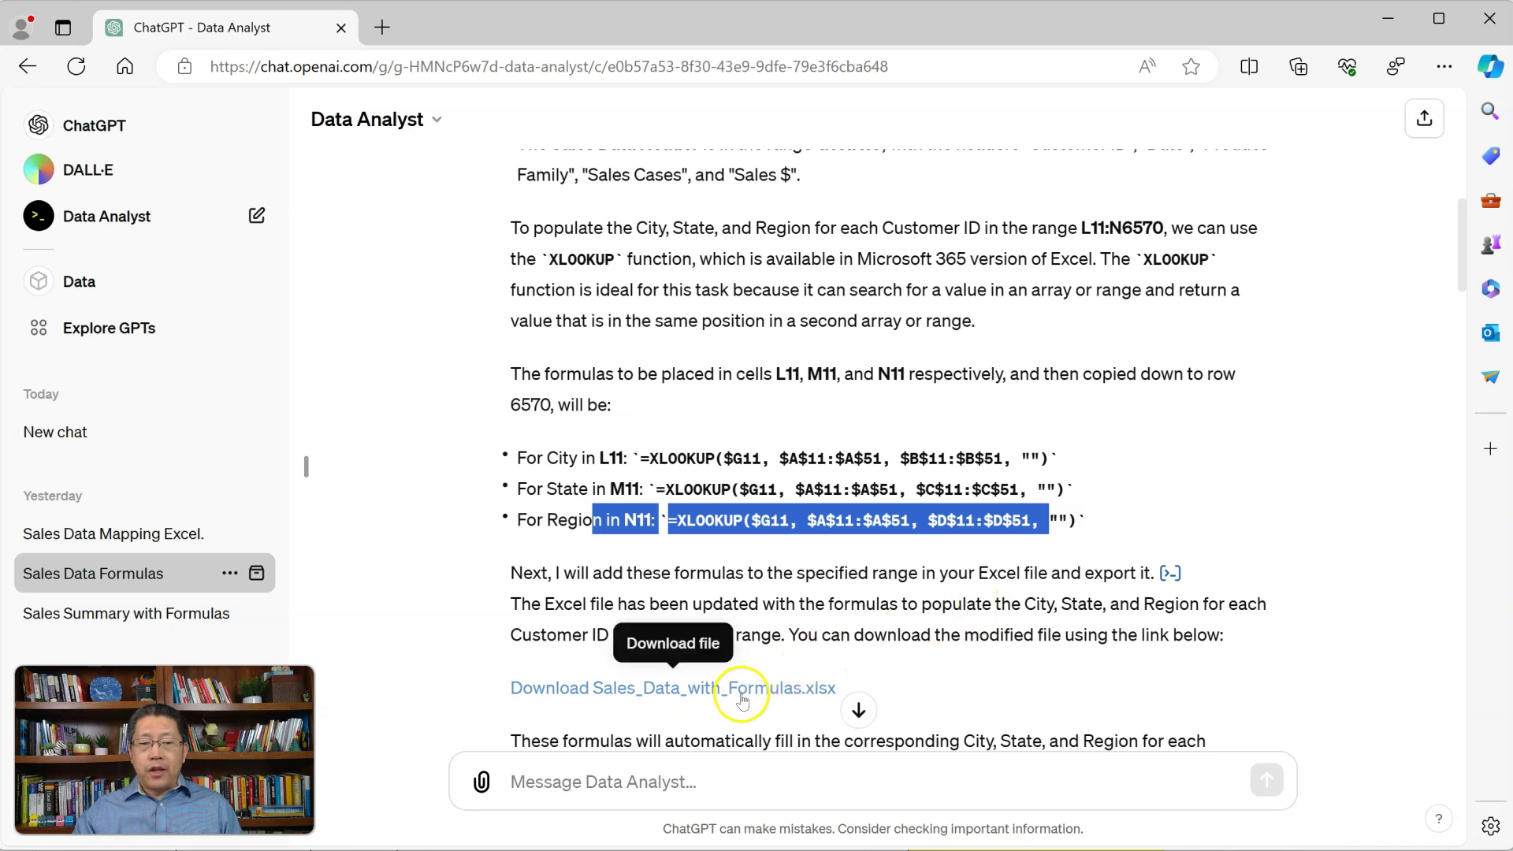
scroll(745, 685, down, 1)
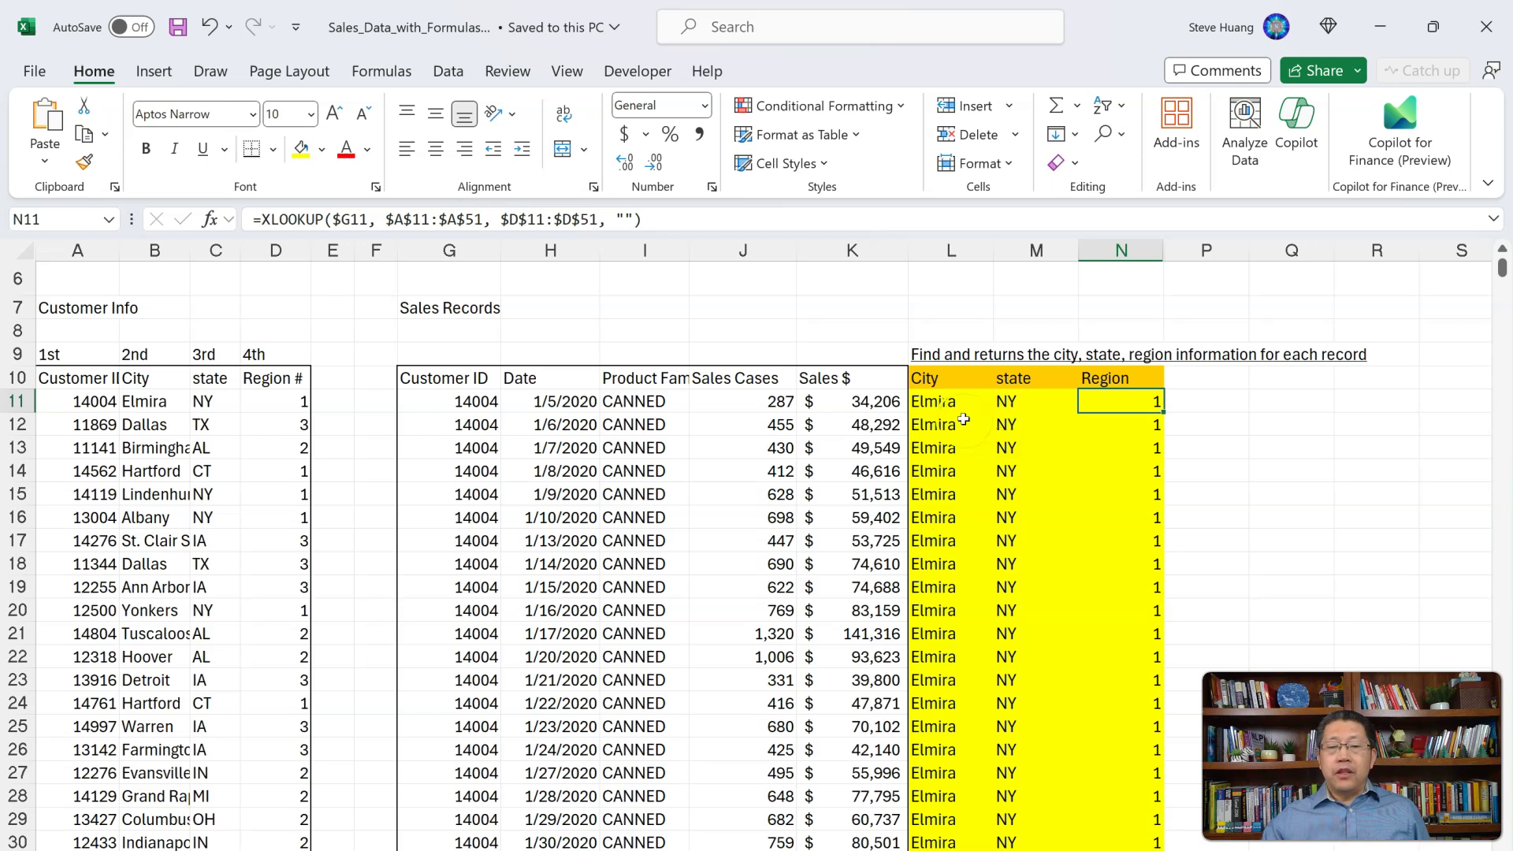
Step: Switch to Sales_Data_with_Formulas in Excel and check the City, state and Region formulas from row 11 down to the last record
drag(934, 400, 1110, 416)
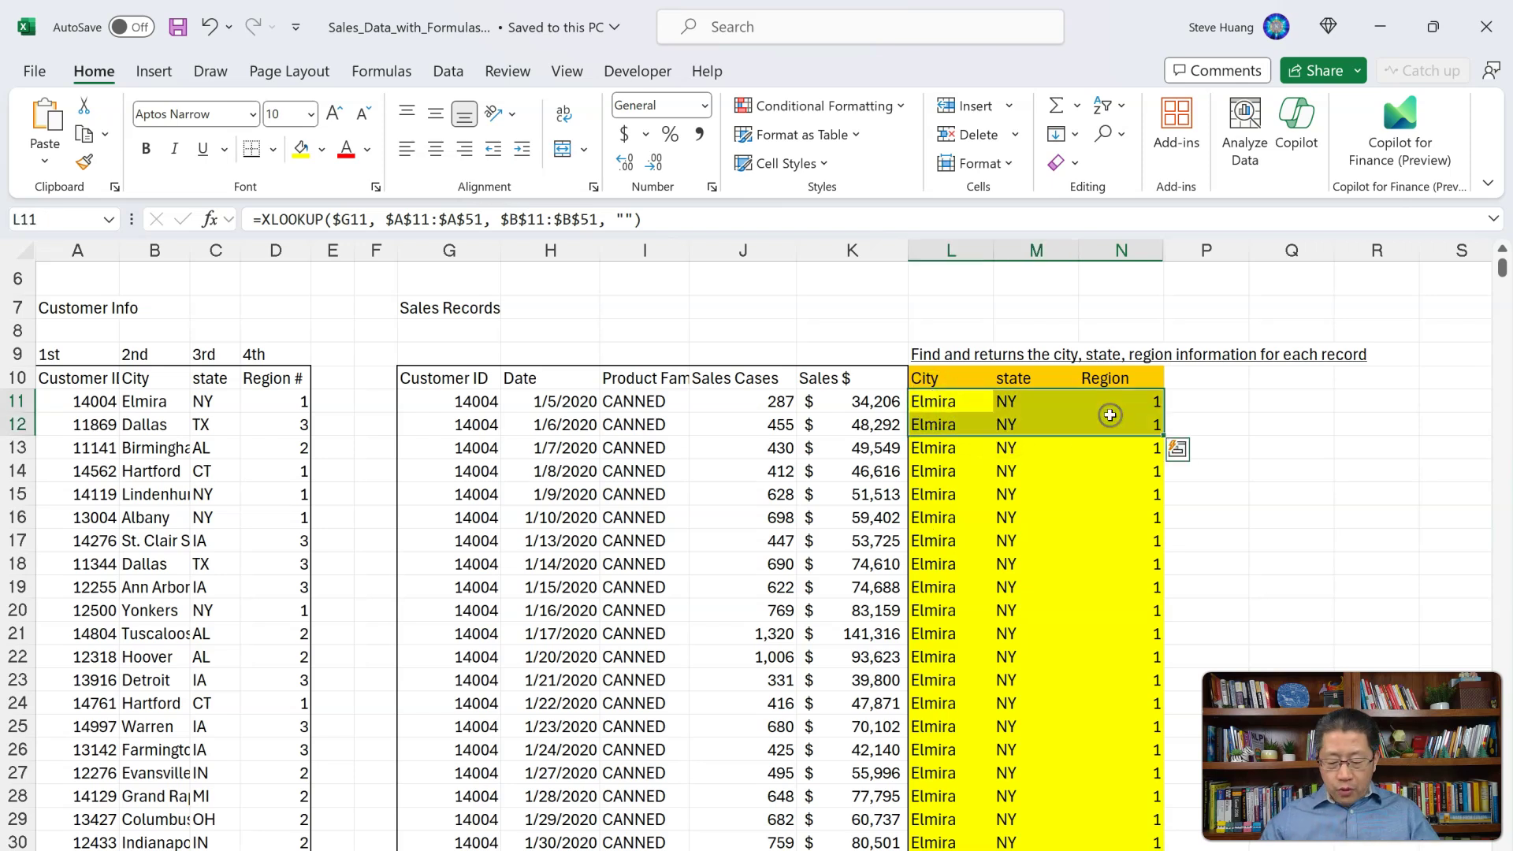
key(ctrl+shift+Down)
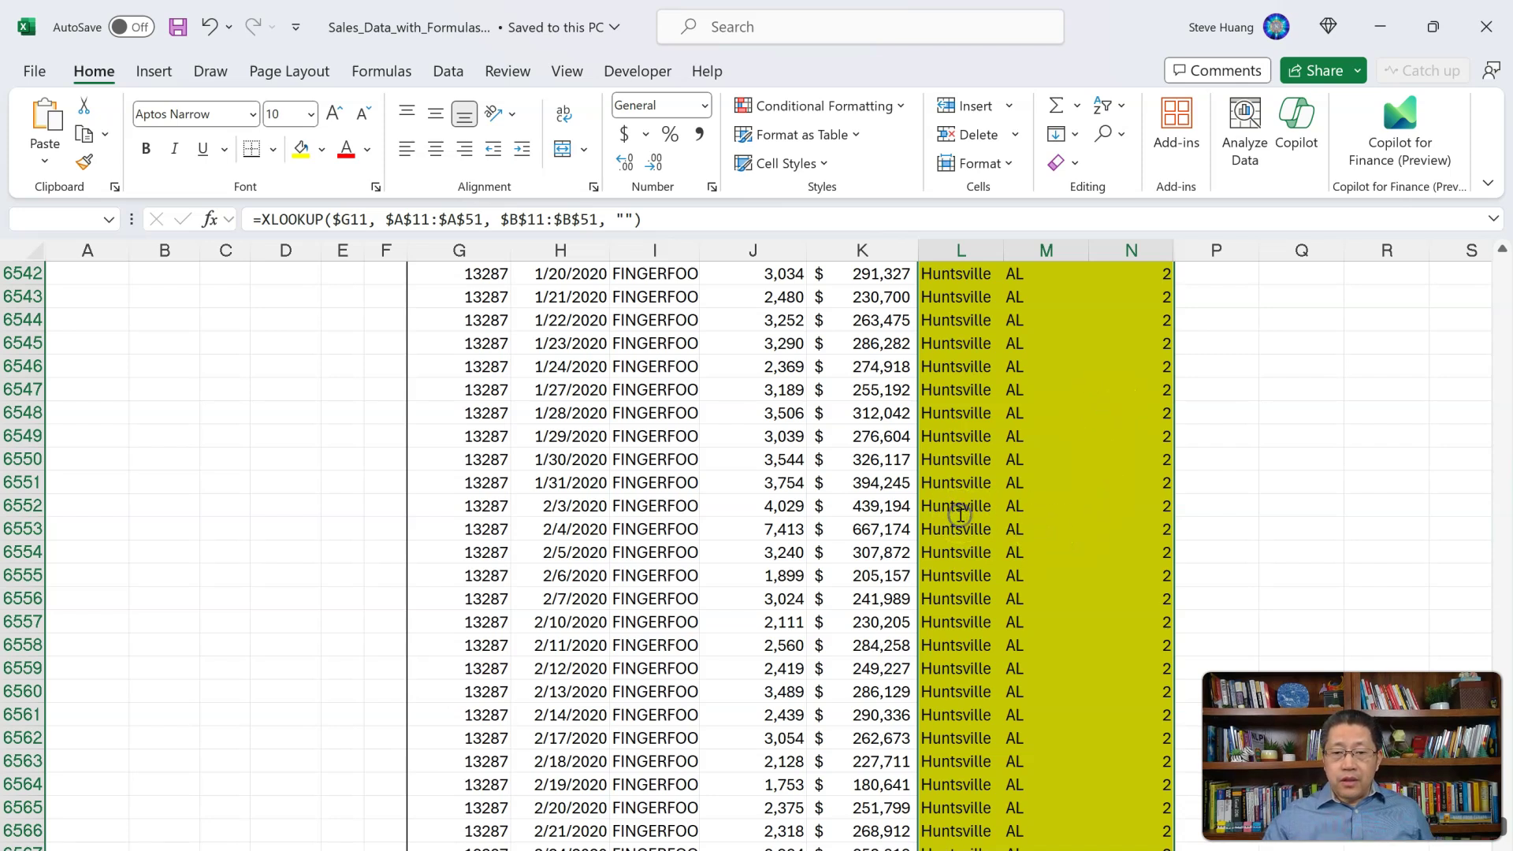
Step: Inspect the XLOOKUP formulas for City, state and Region in L11, M11 and N11 and the ranges they reference
key(F2)
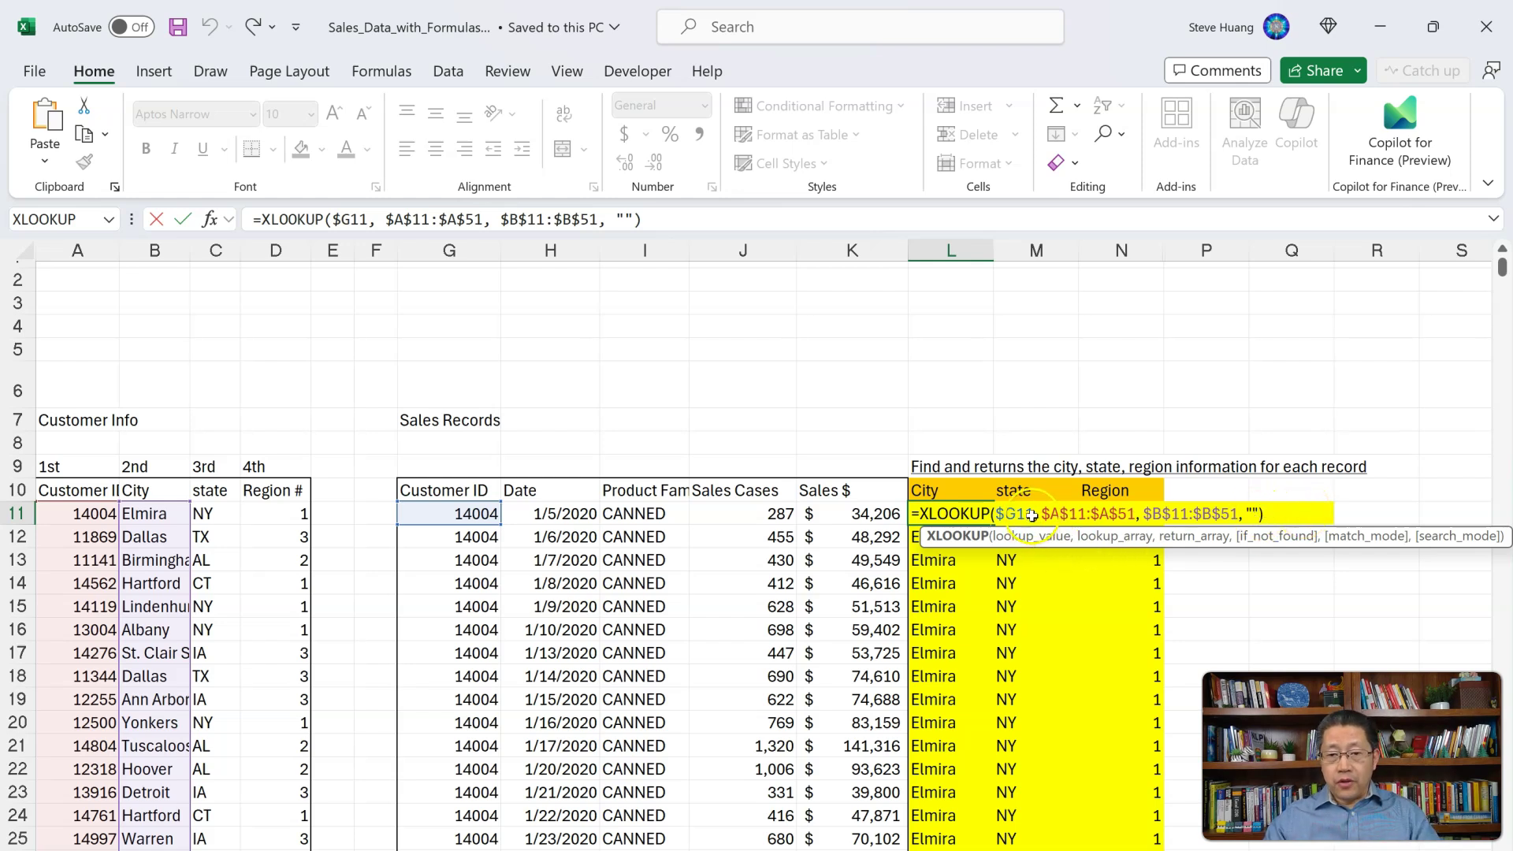
key(Tab)
key(F2)
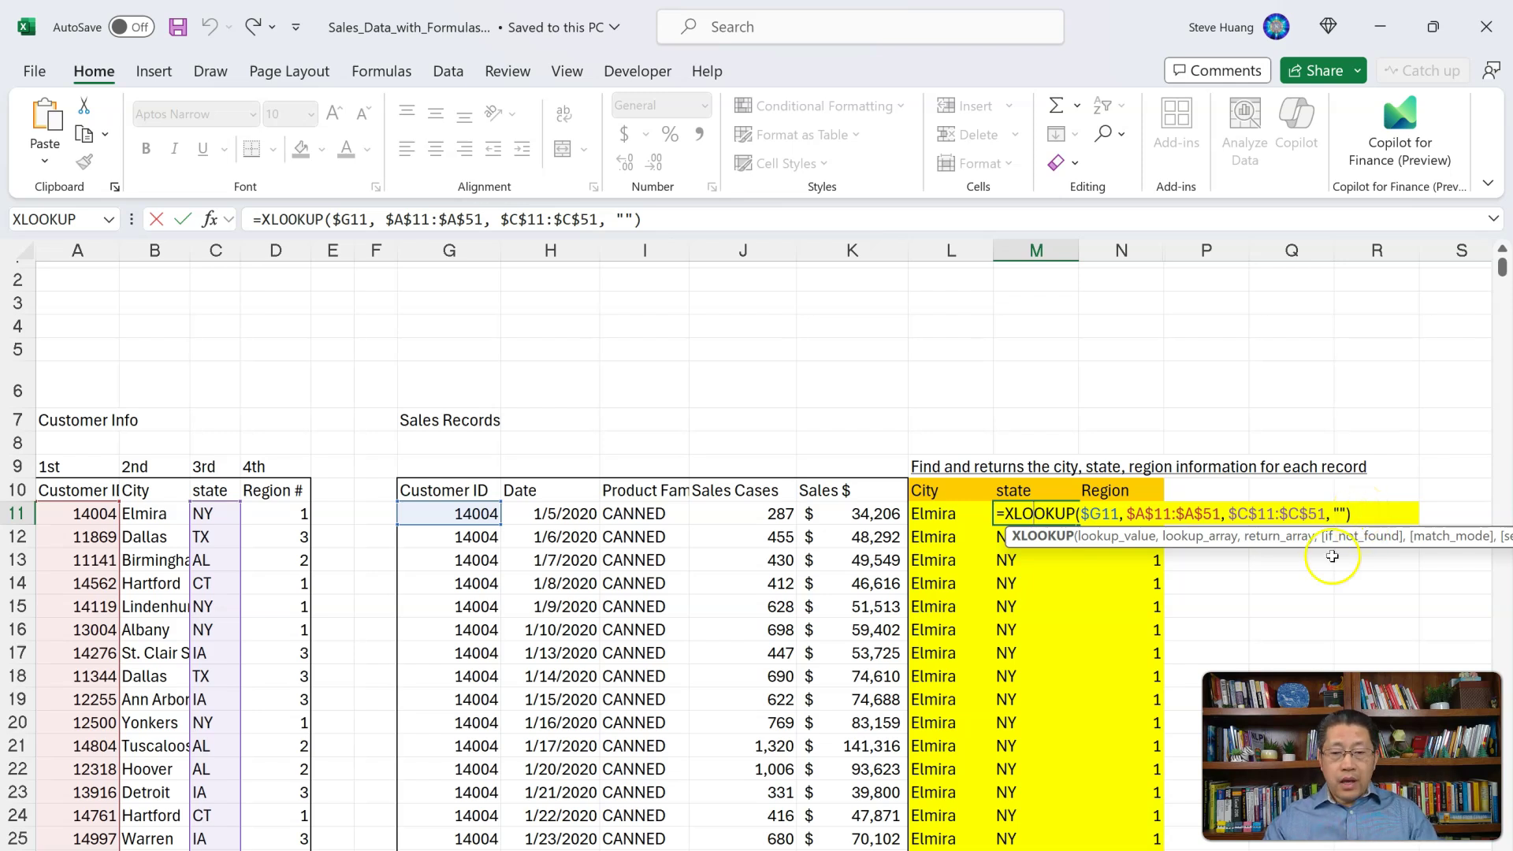
key(Tab)
double_click(1130, 514)
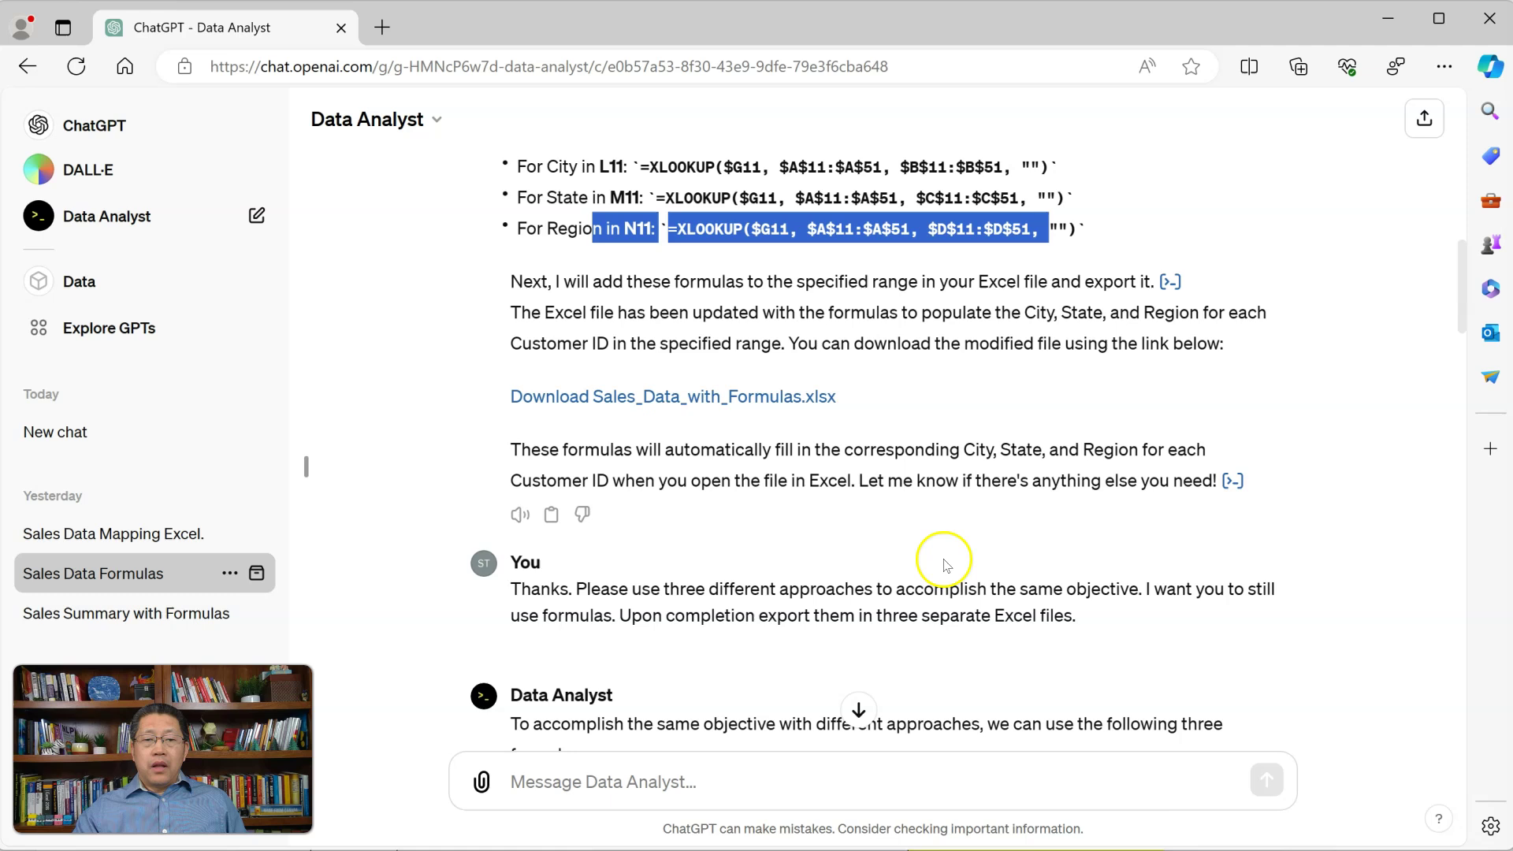
Step: In the ChatGPT conversation, read the request for three approaches and the reply's VLOOKUP, INDEX and MATCH, and custom XLOOKUP formulas and download links
scroll(940, 559, down, 2)
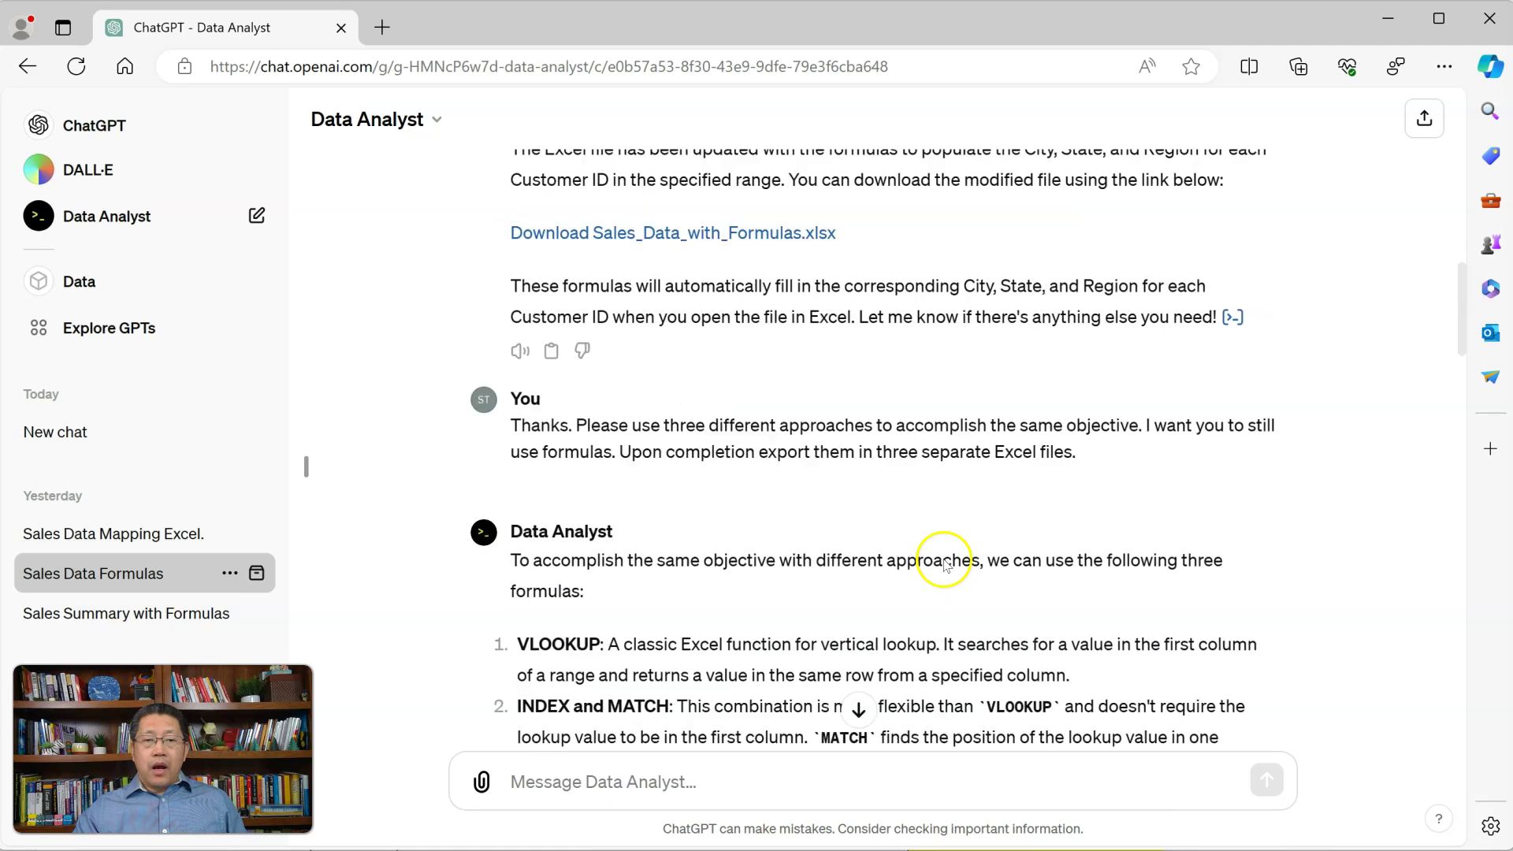
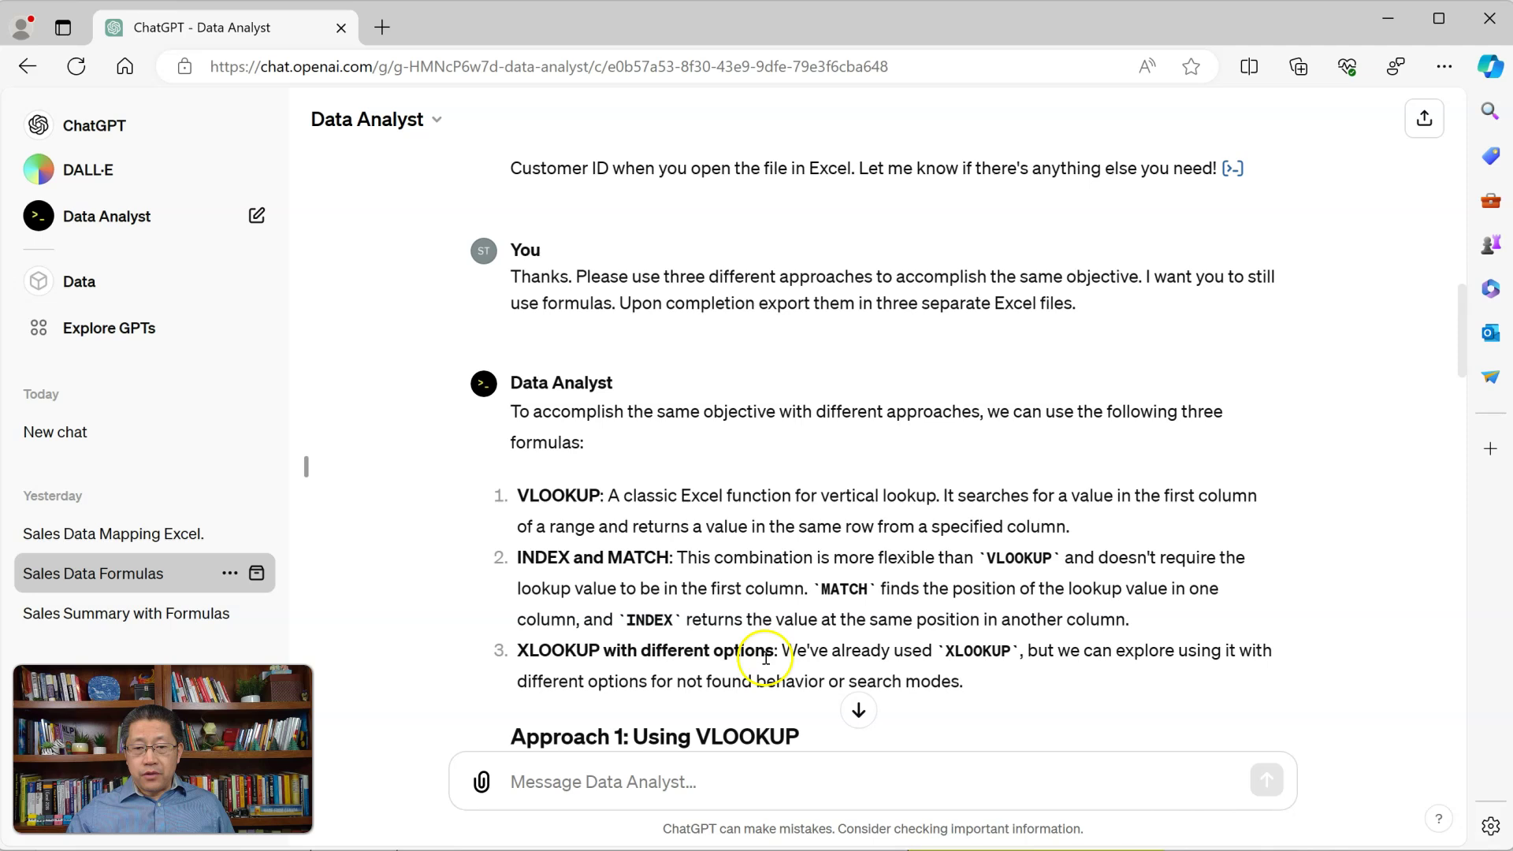
scroll(788, 631, down, 5)
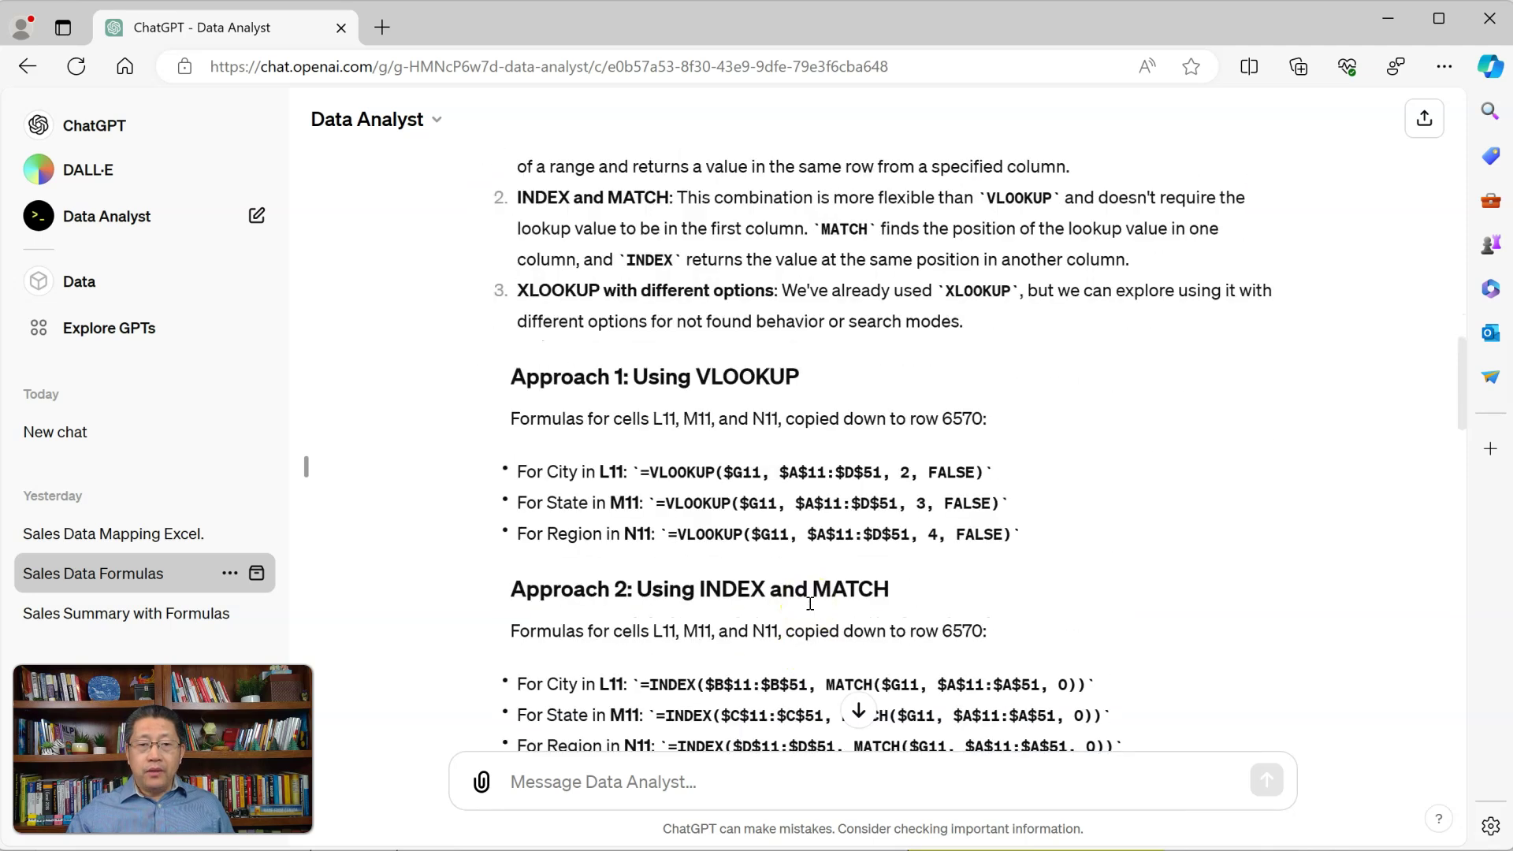
scroll(810, 604, up, 1)
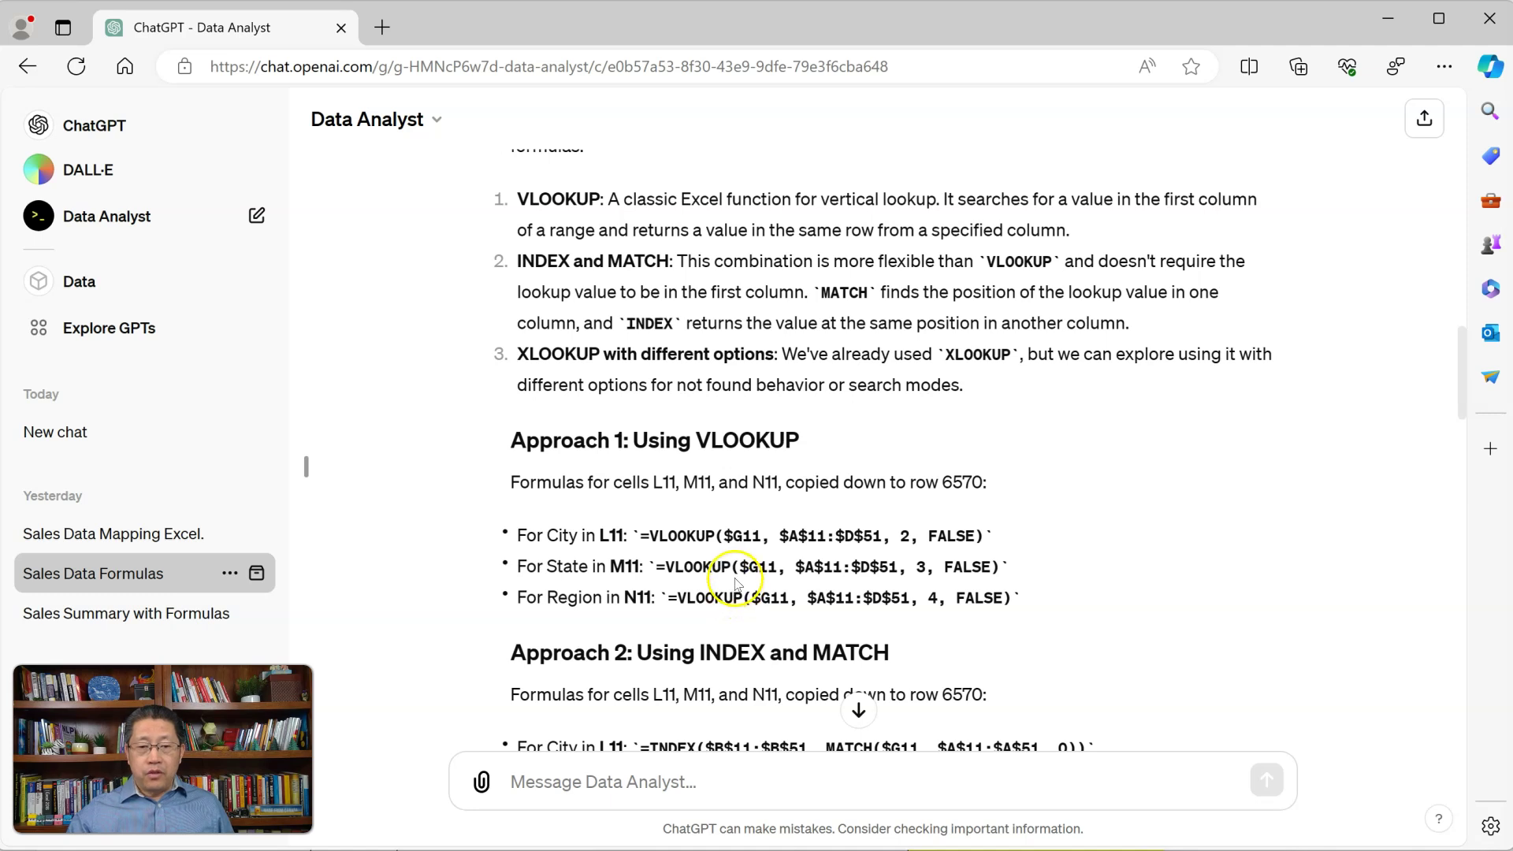
scroll(736, 589, down, 3)
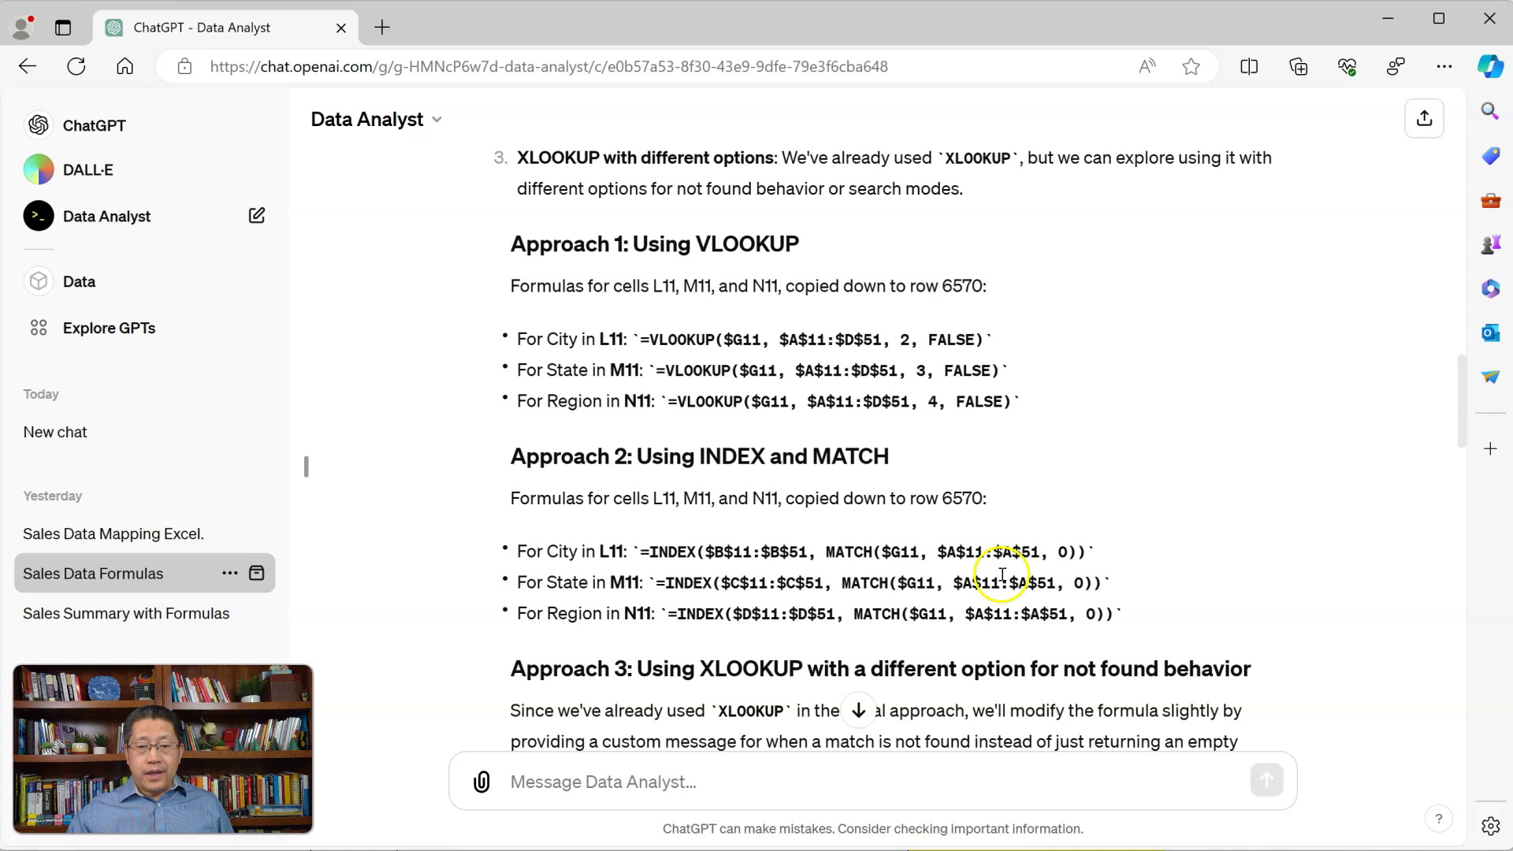
scroll(1001, 573, down, 3)
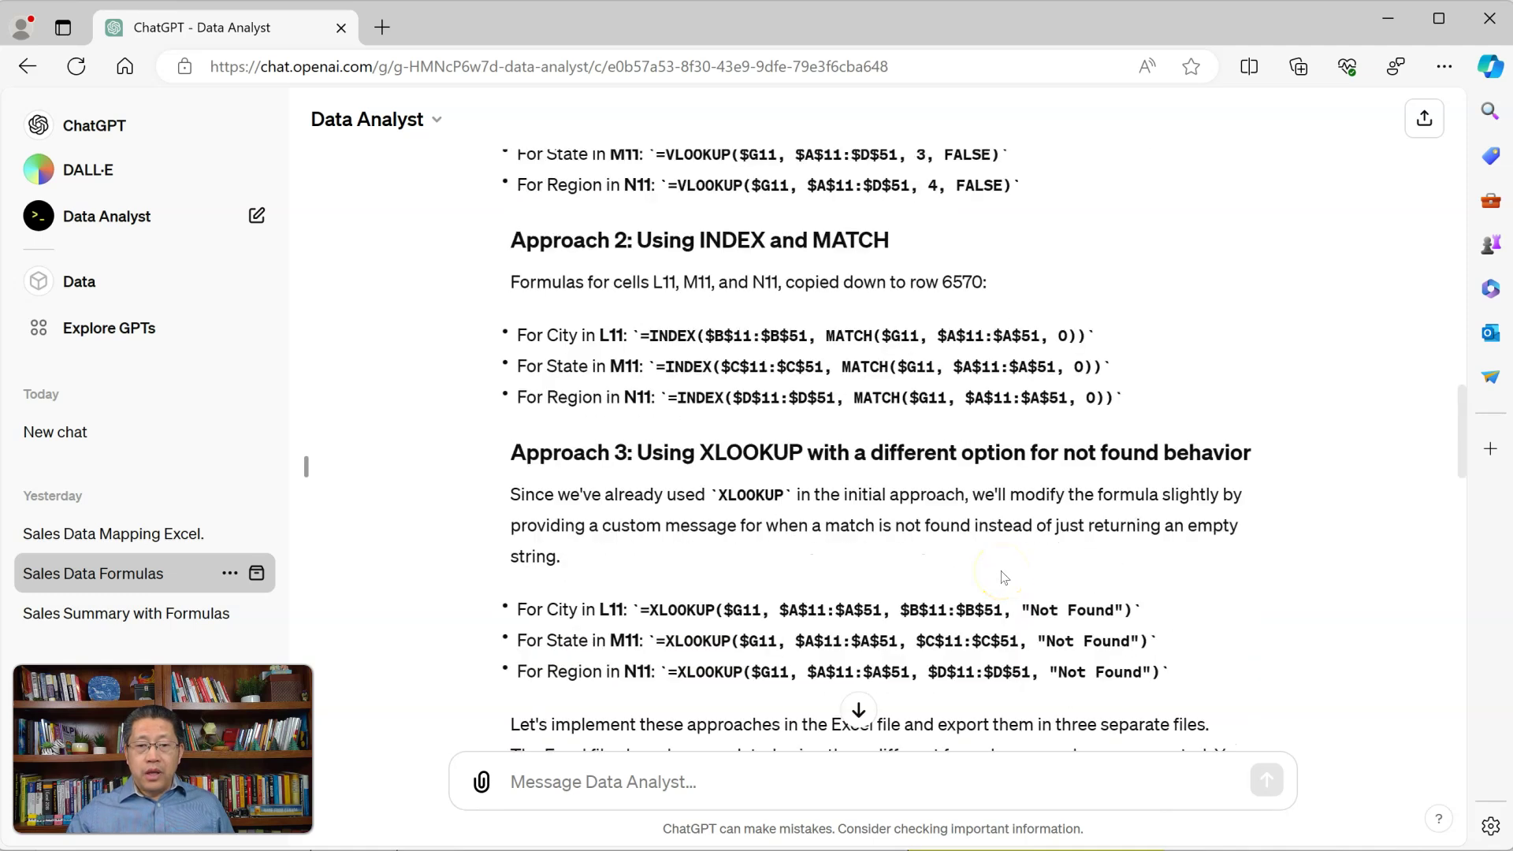
scroll(1002, 579, down, 1)
scroll(899, 535, up, 2)
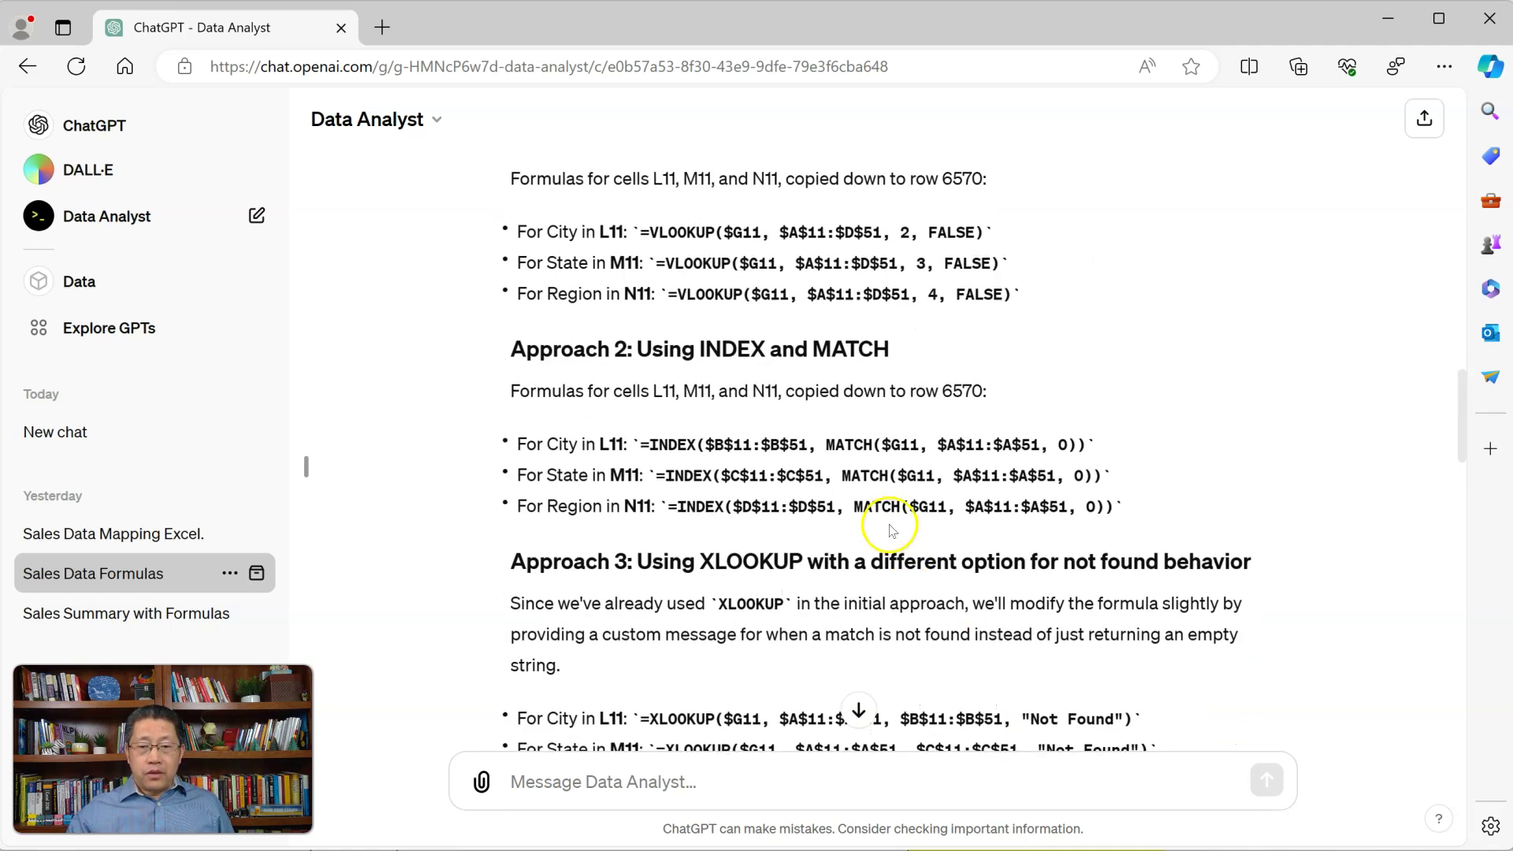
scroll(891, 530, down, 2)
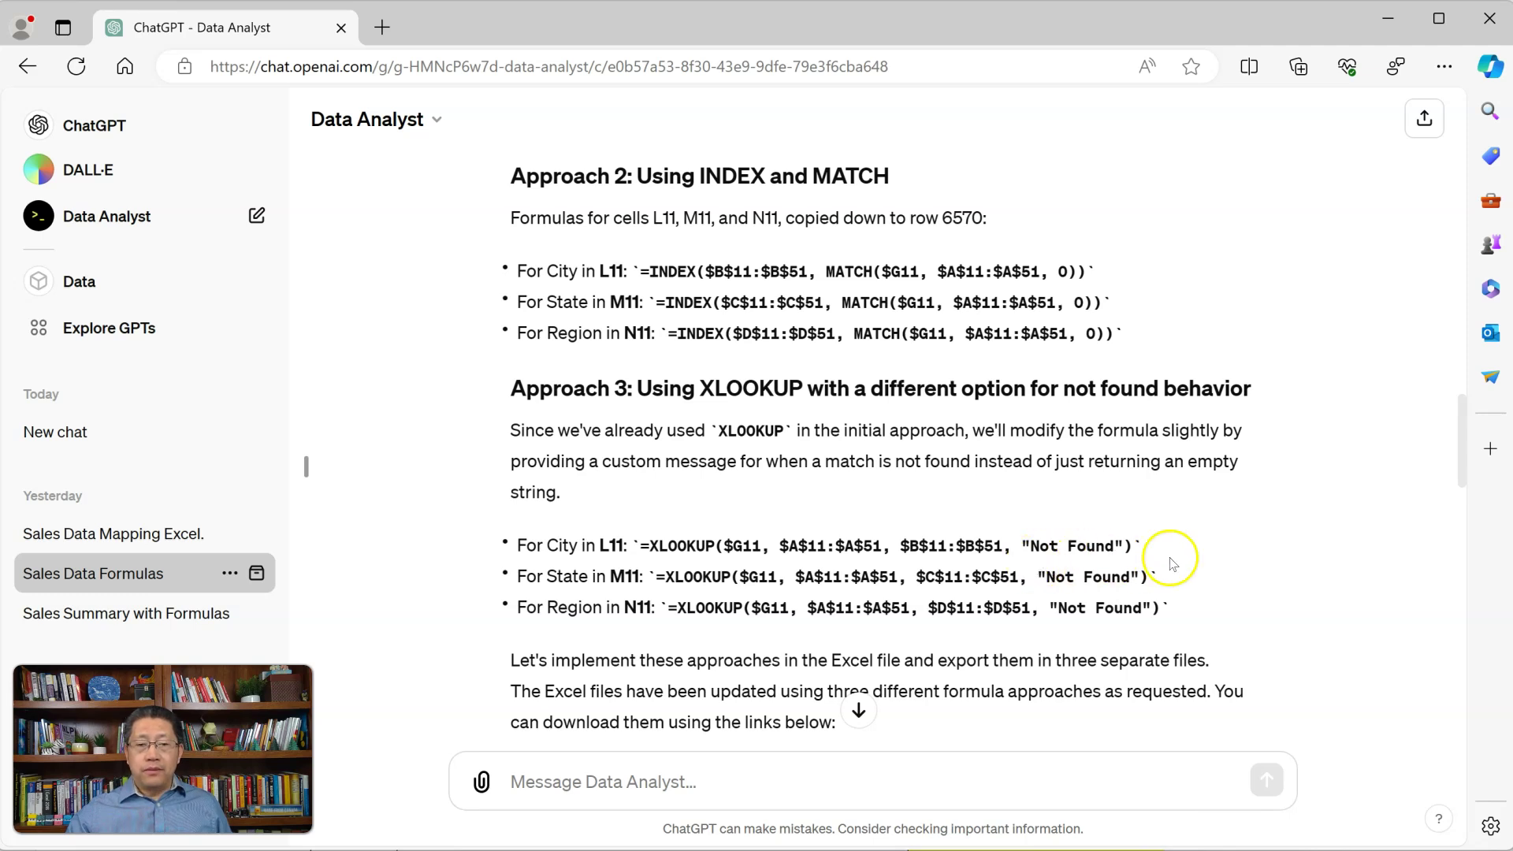
scroll(1170, 562, down, 2)
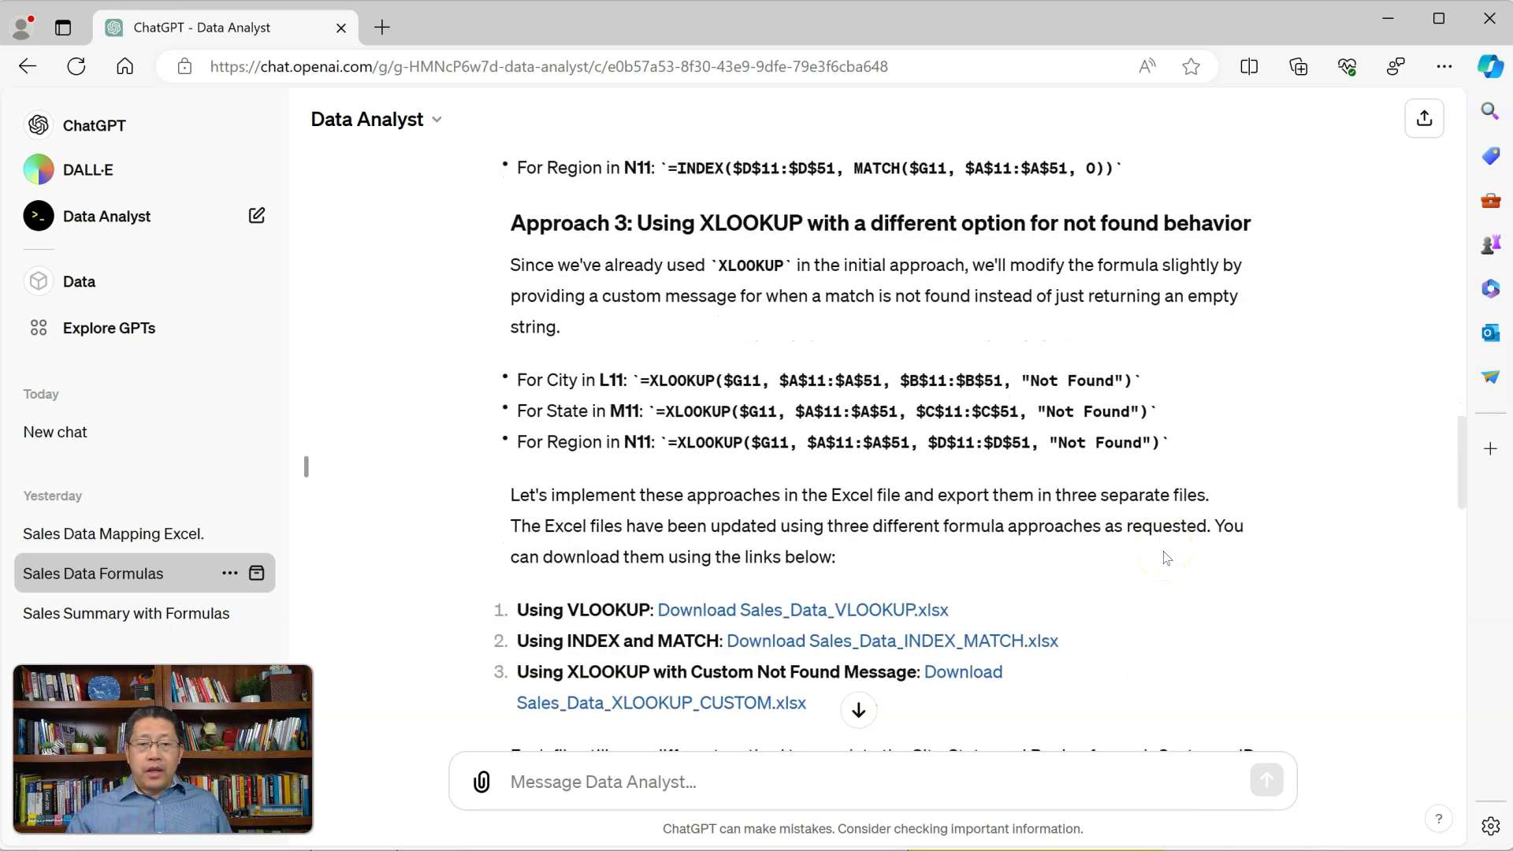
scroll(1167, 558, down, 1)
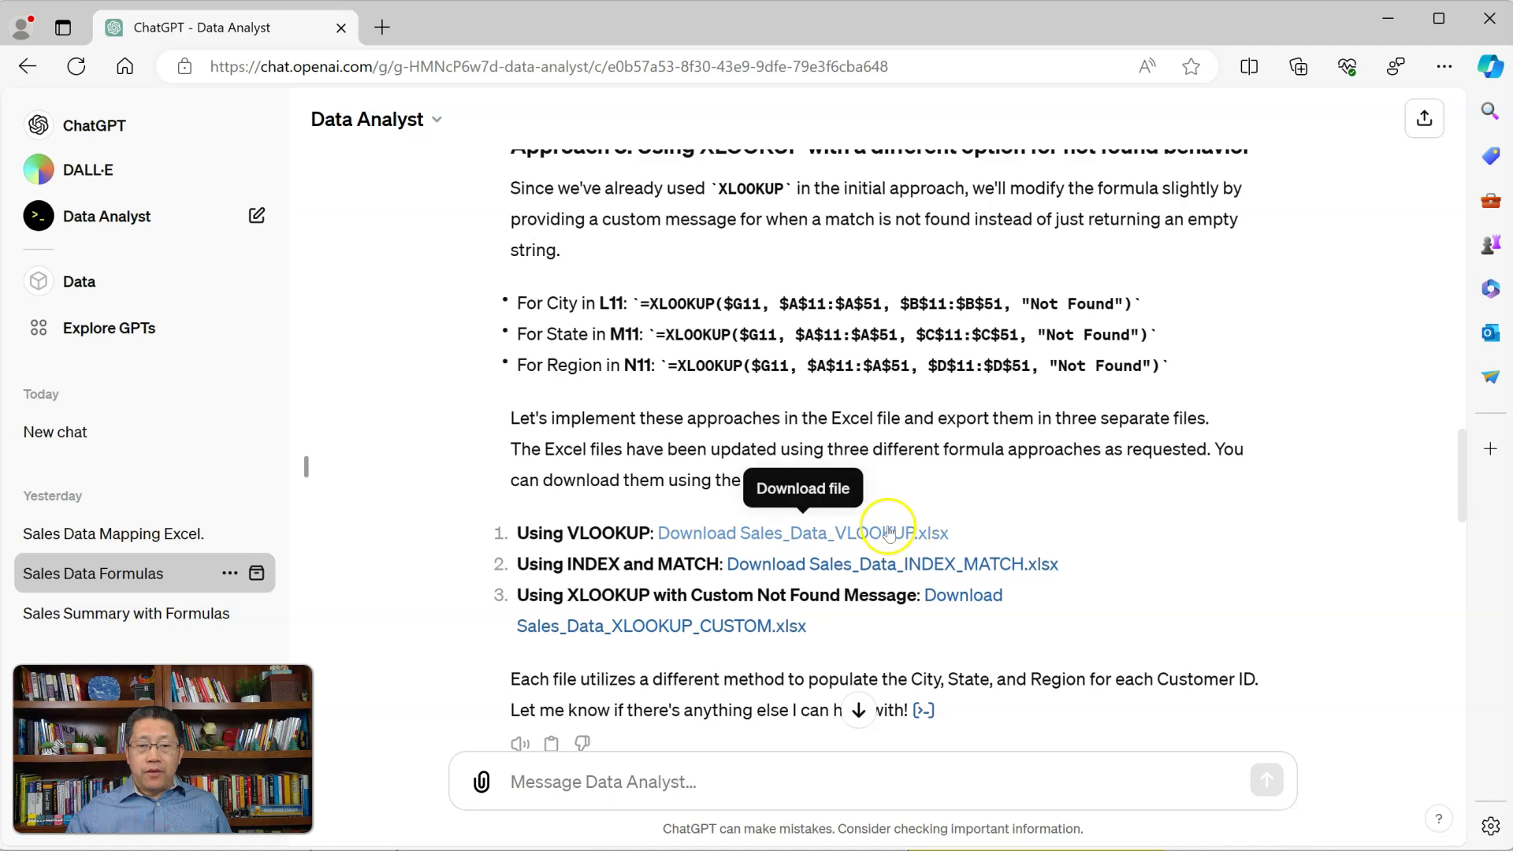
Step: Download Sales_Data_VLOOKUP.xlsx and, in Excel, inspect its City, state and Region VLOOKUP formulas in L11, M11 and N11
click(889, 532)
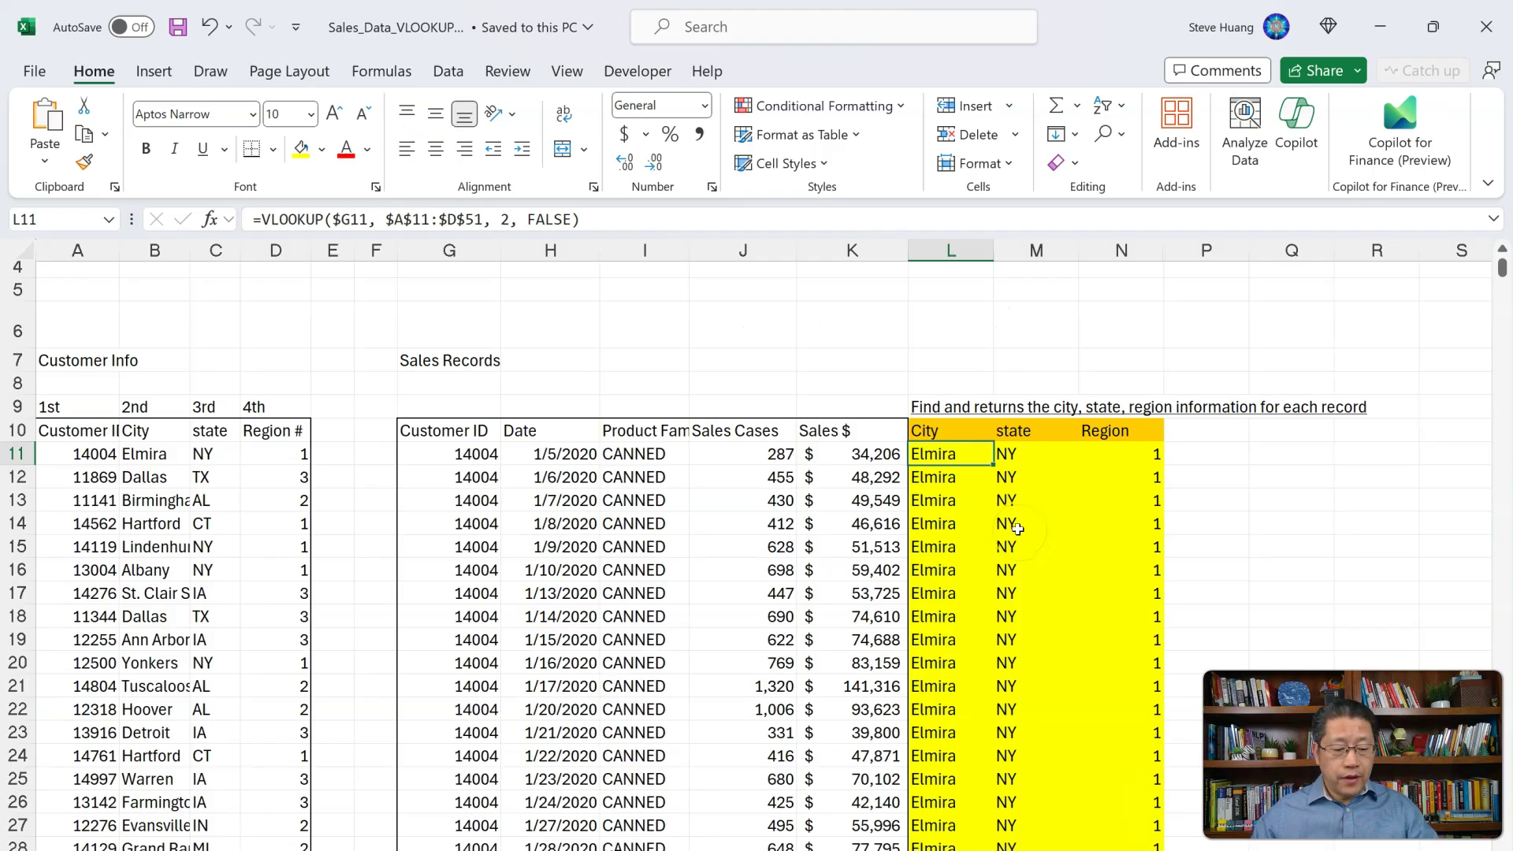
key(F2)
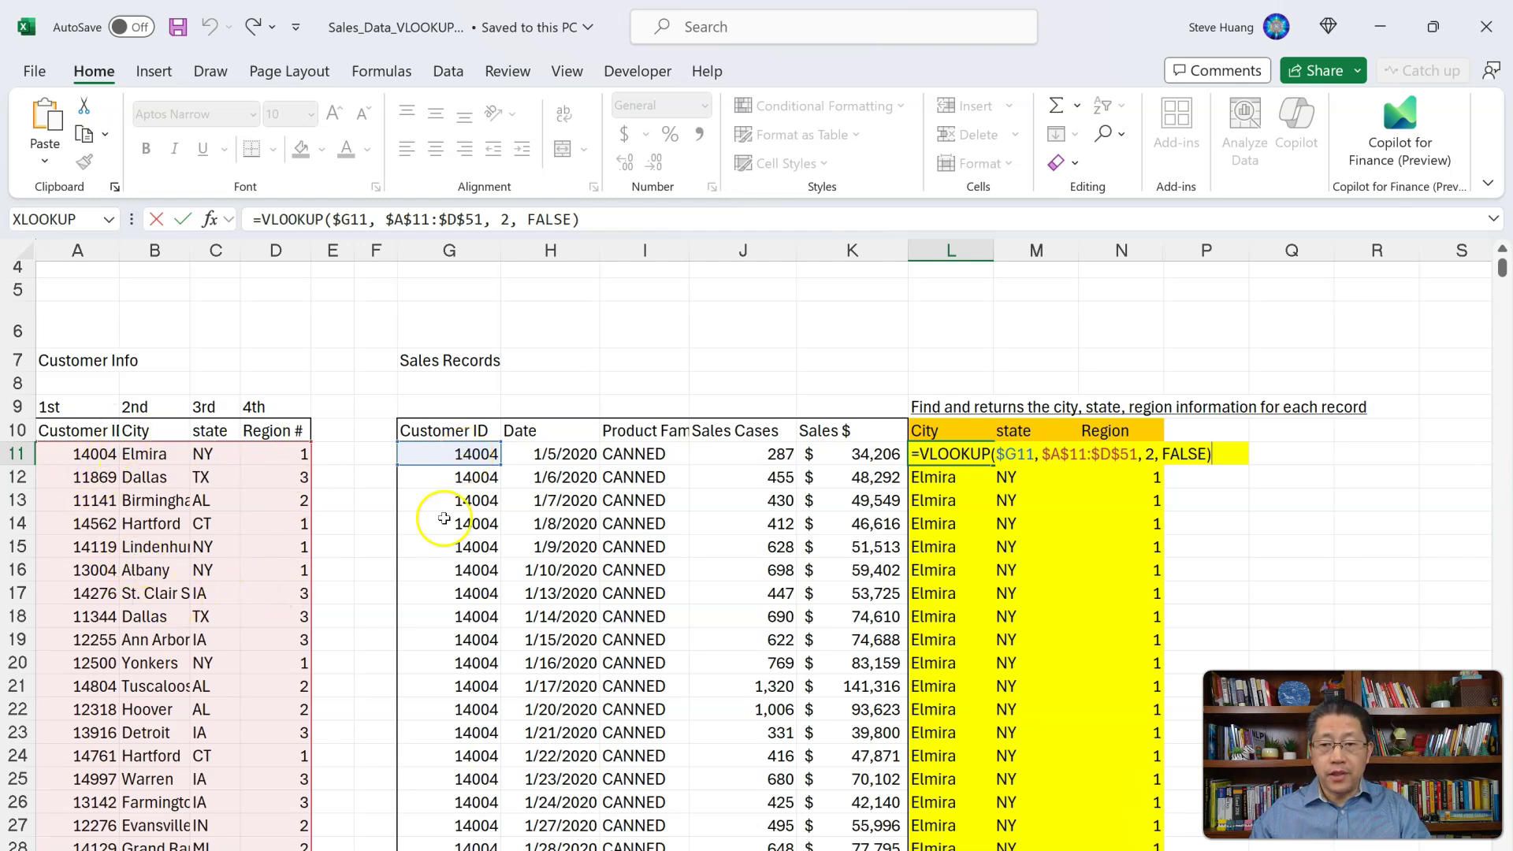
key(ctrl+Return)
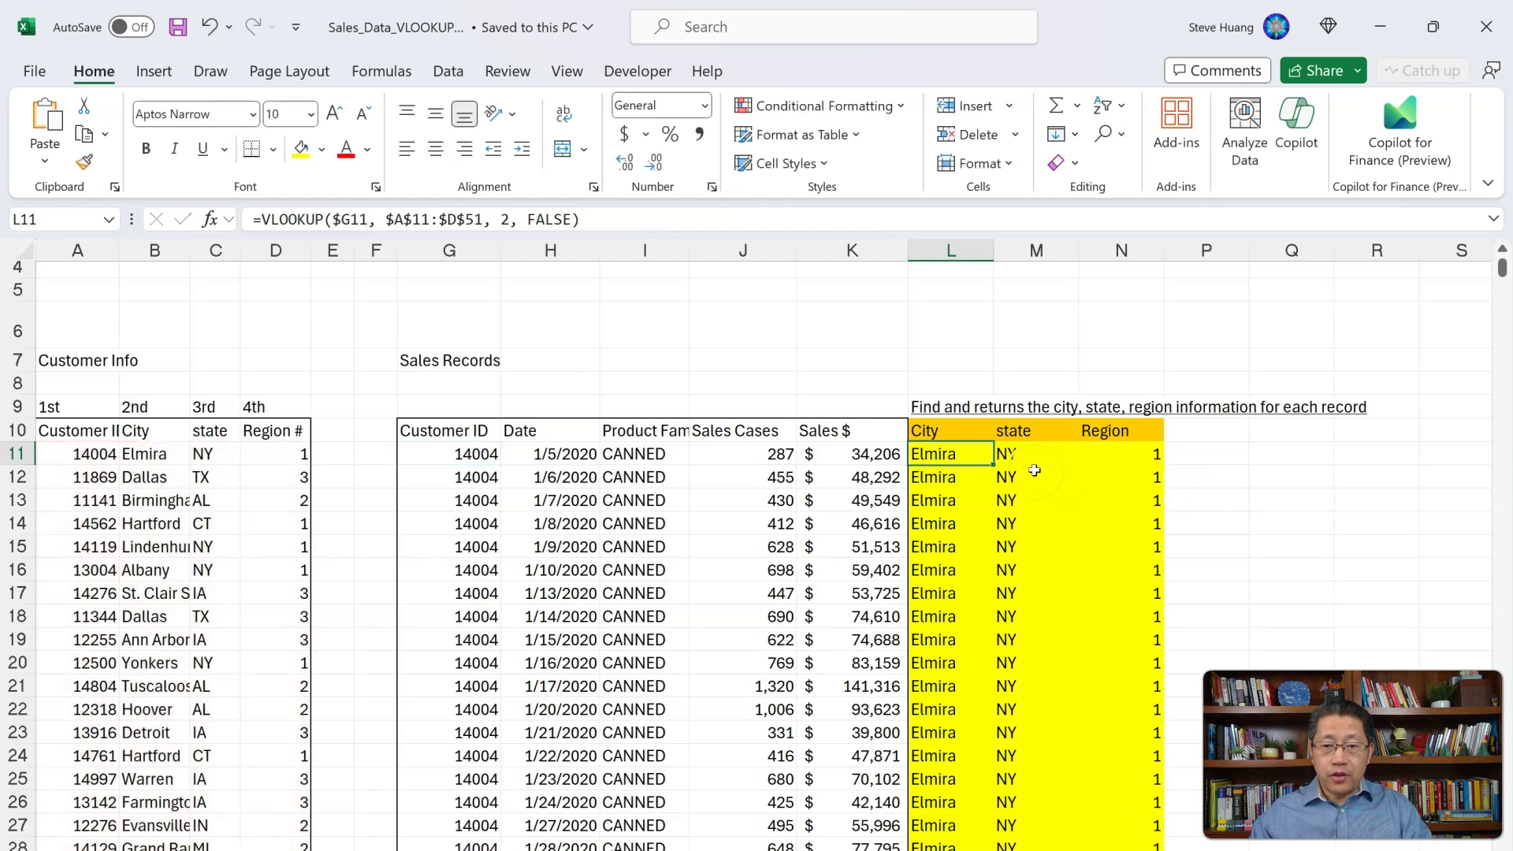
click(1025, 453)
double_click(1025, 453)
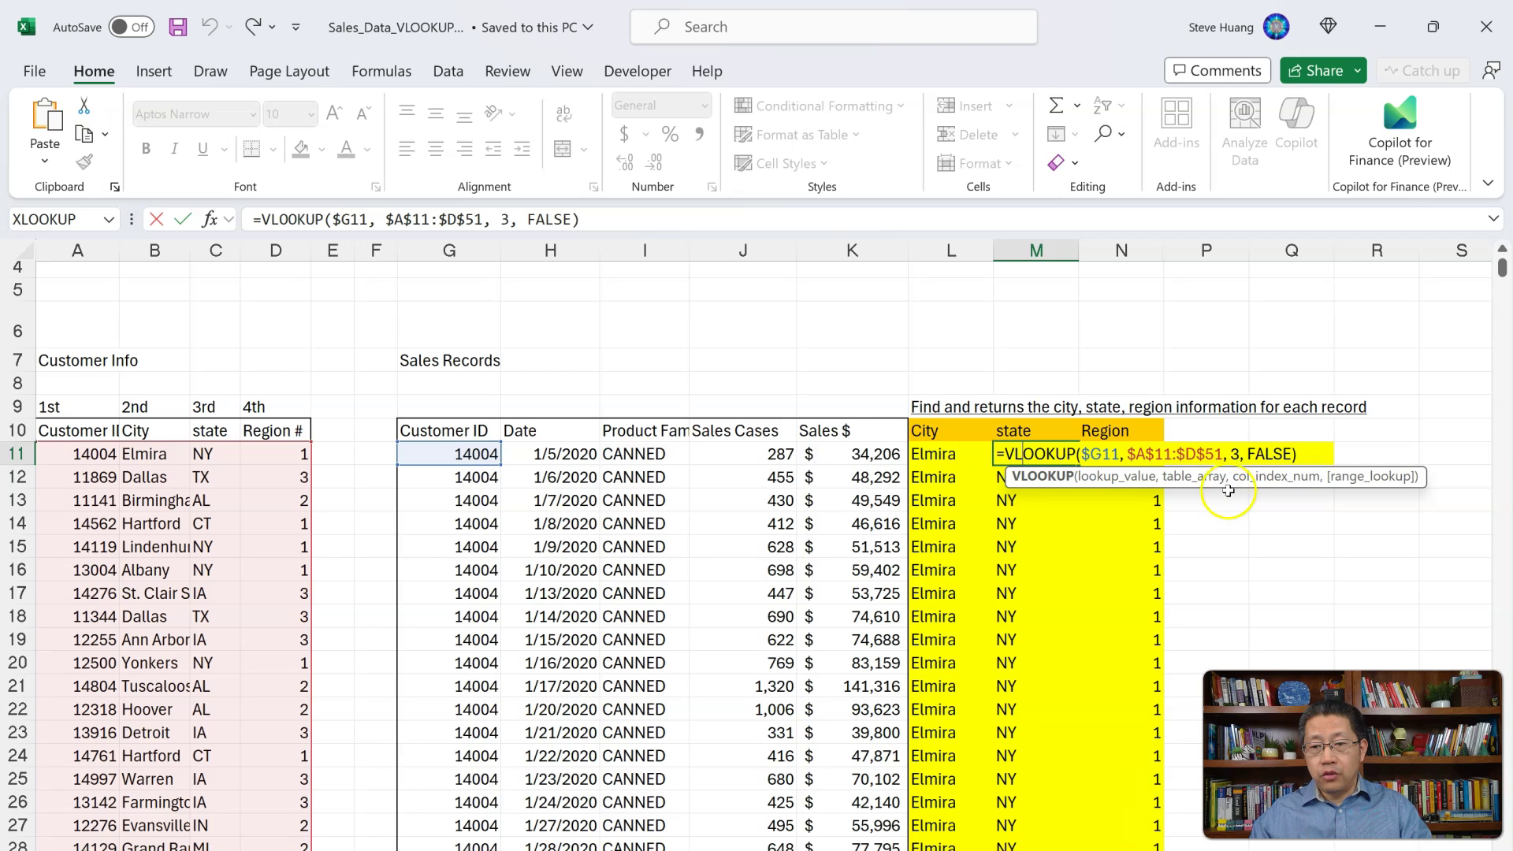
key(ctrl+Return)
double_click(1127, 458)
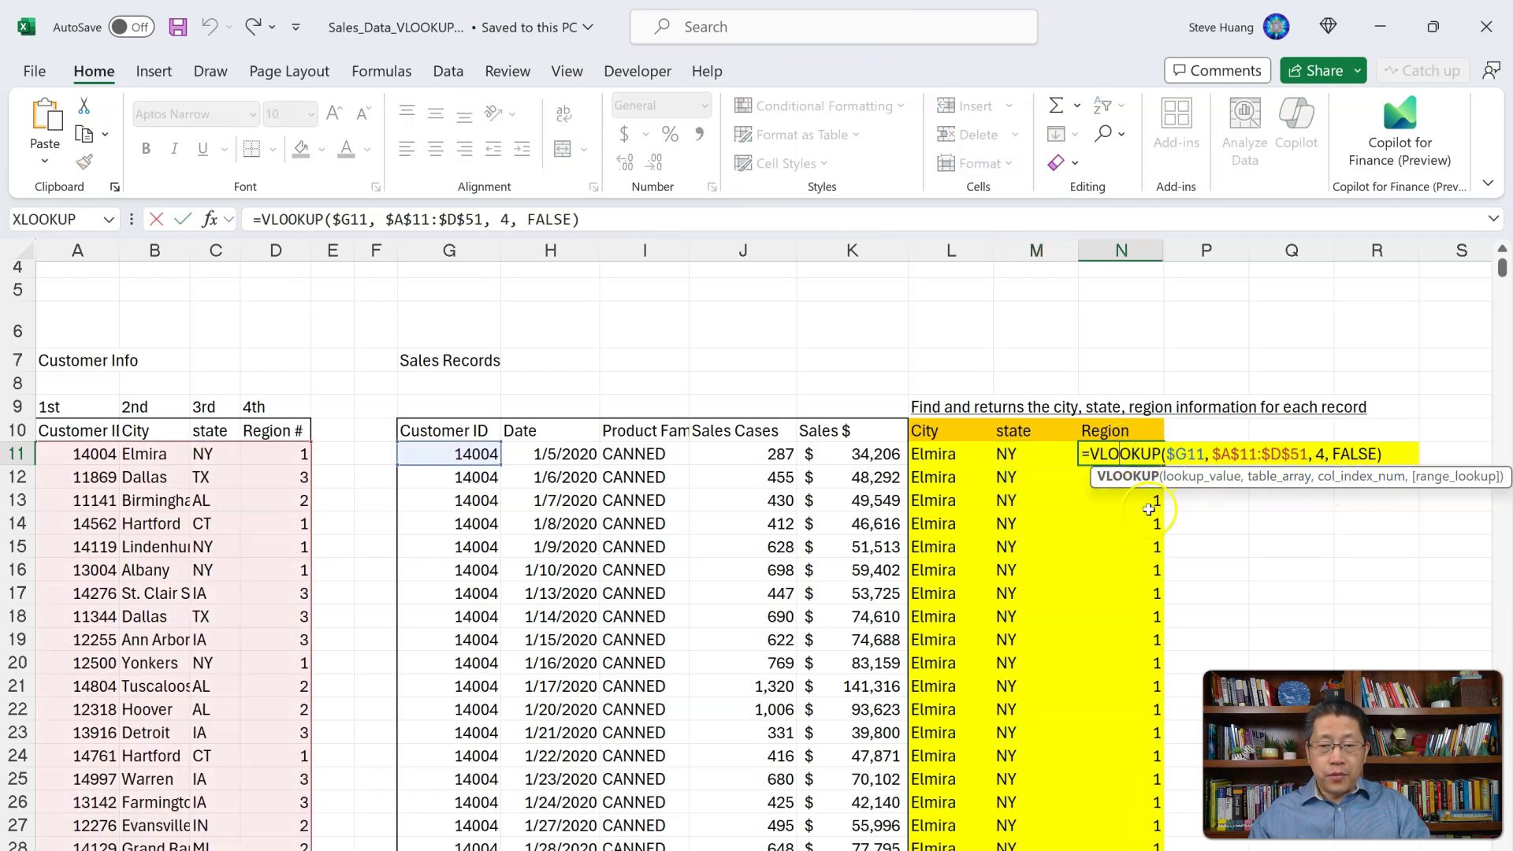
key(Escape)
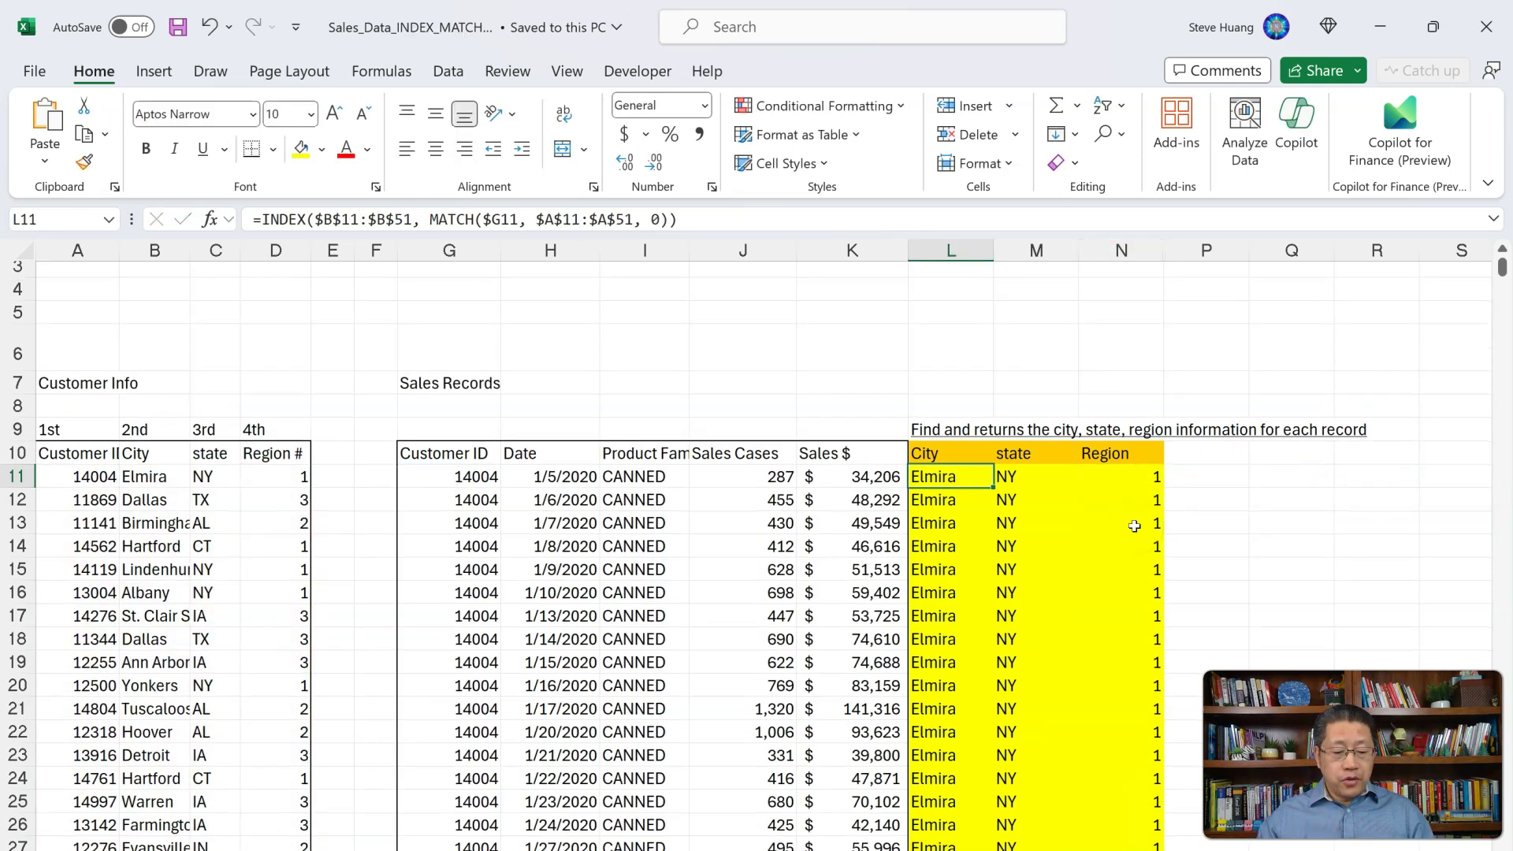
Step: In the Sales_Data_INDEX_MATCH workbook, inspect the INDEX and MATCH formulas for City, state and Region in row 11
key(F2)
click(1068, 480)
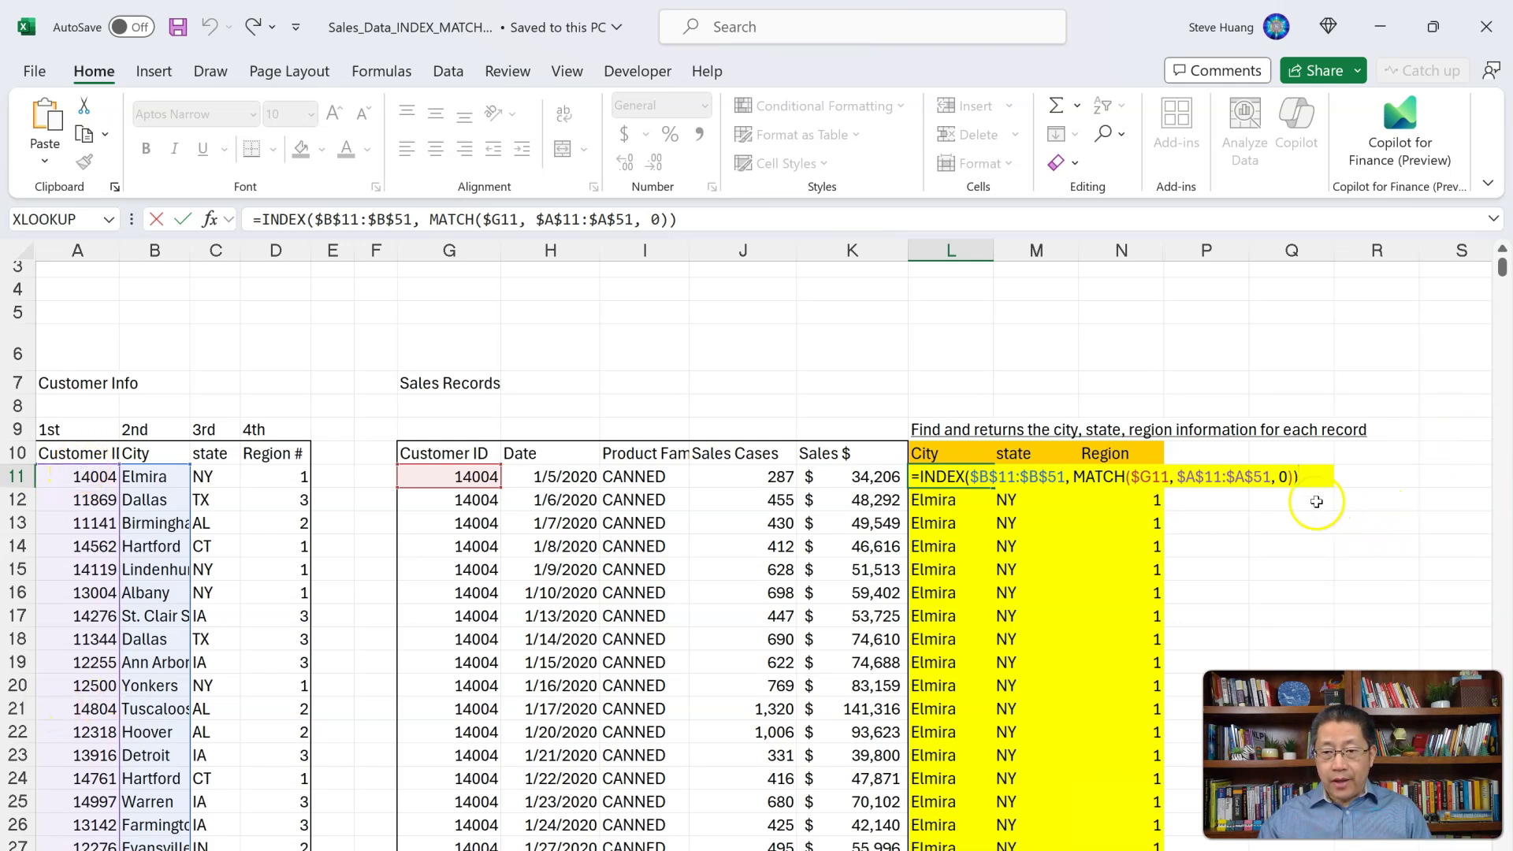
click(1268, 484)
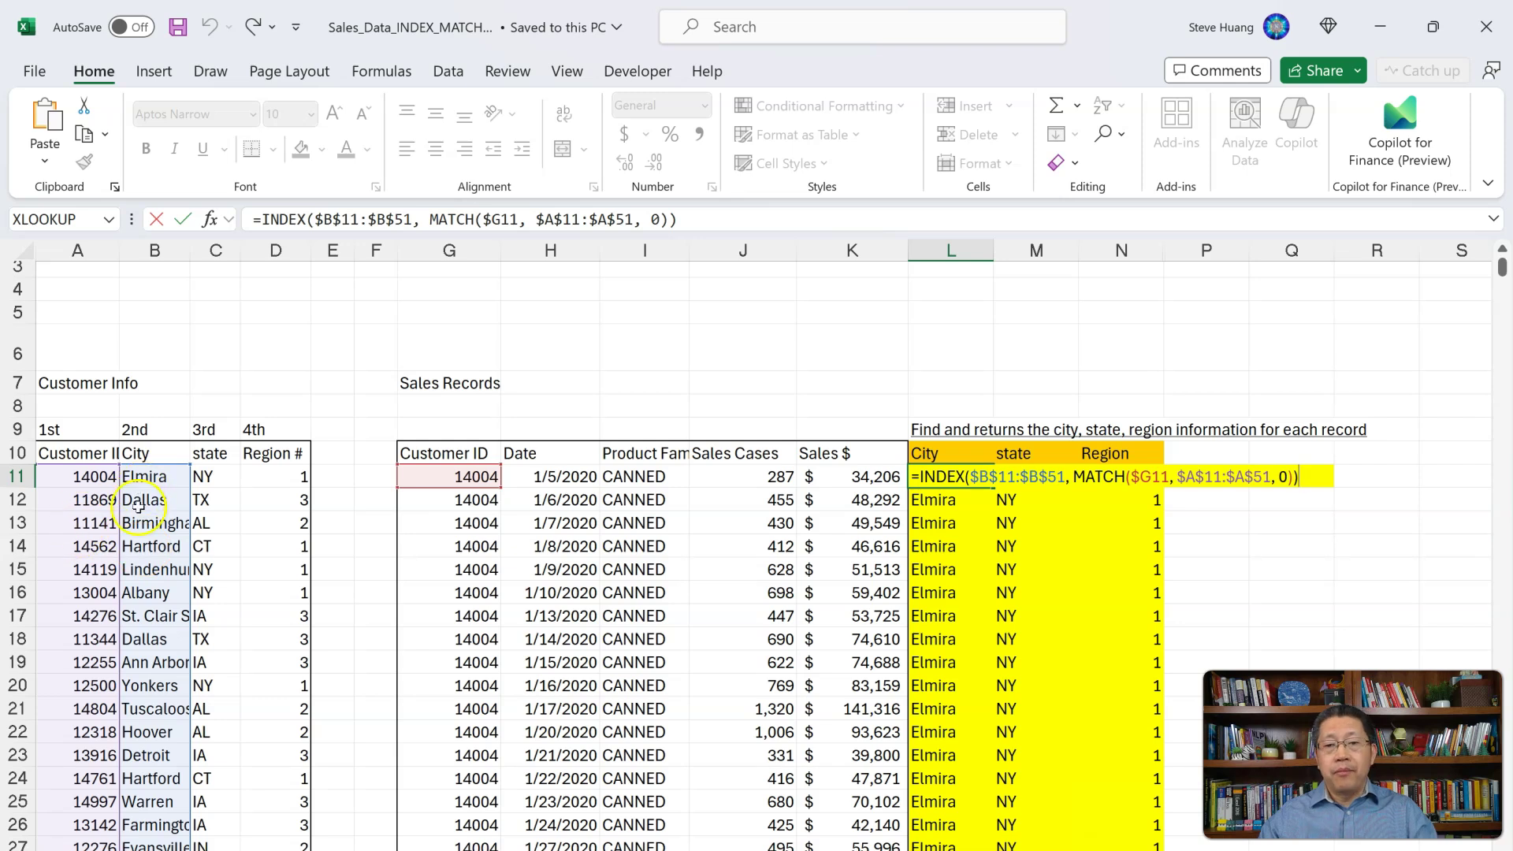
key(Escape)
key(Right)
key(F2)
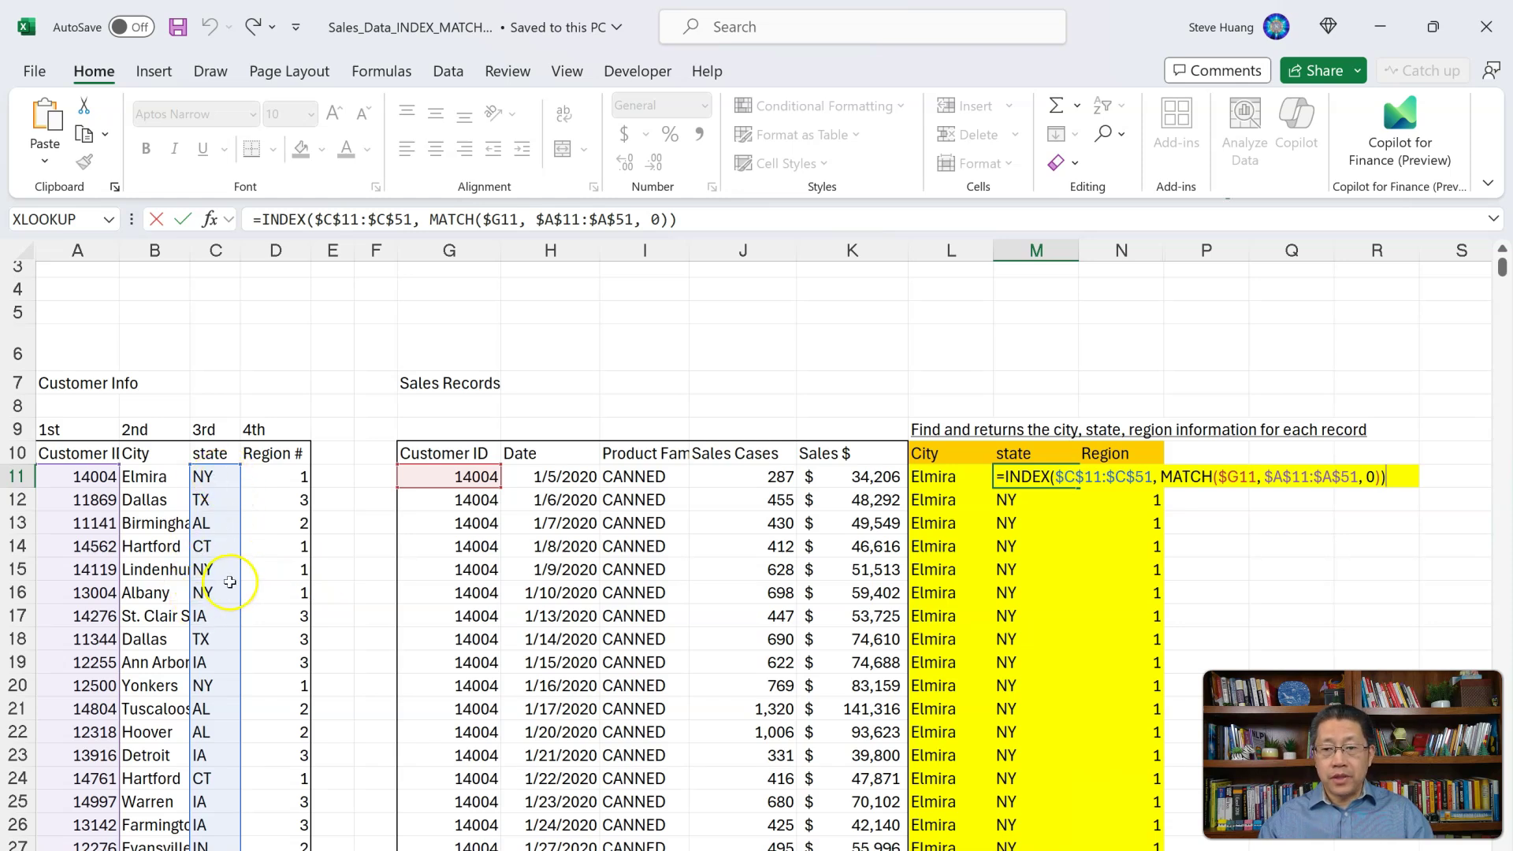
key(Tab)
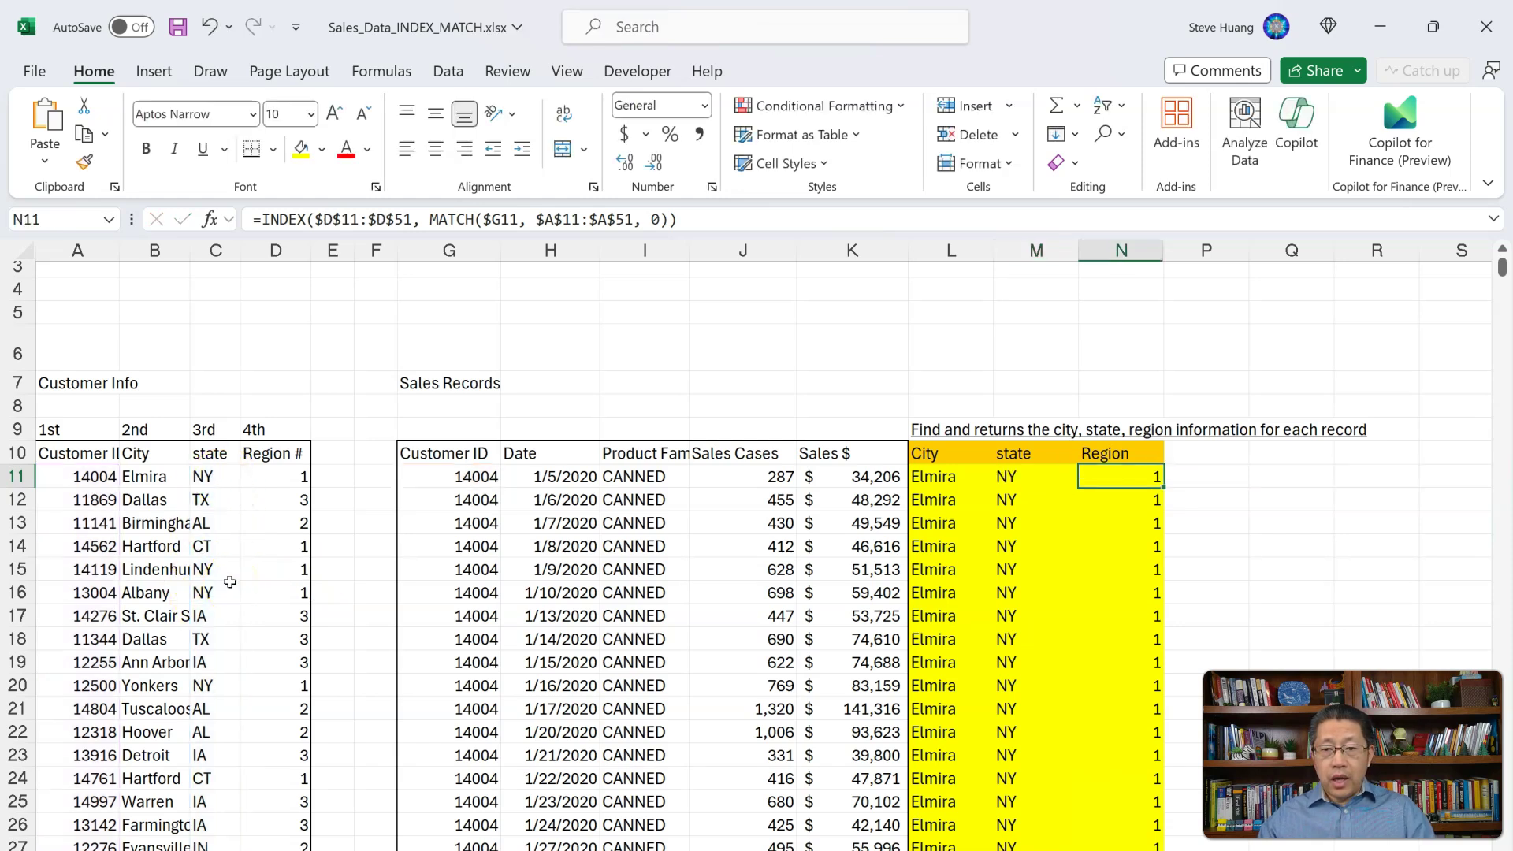
key(F2)
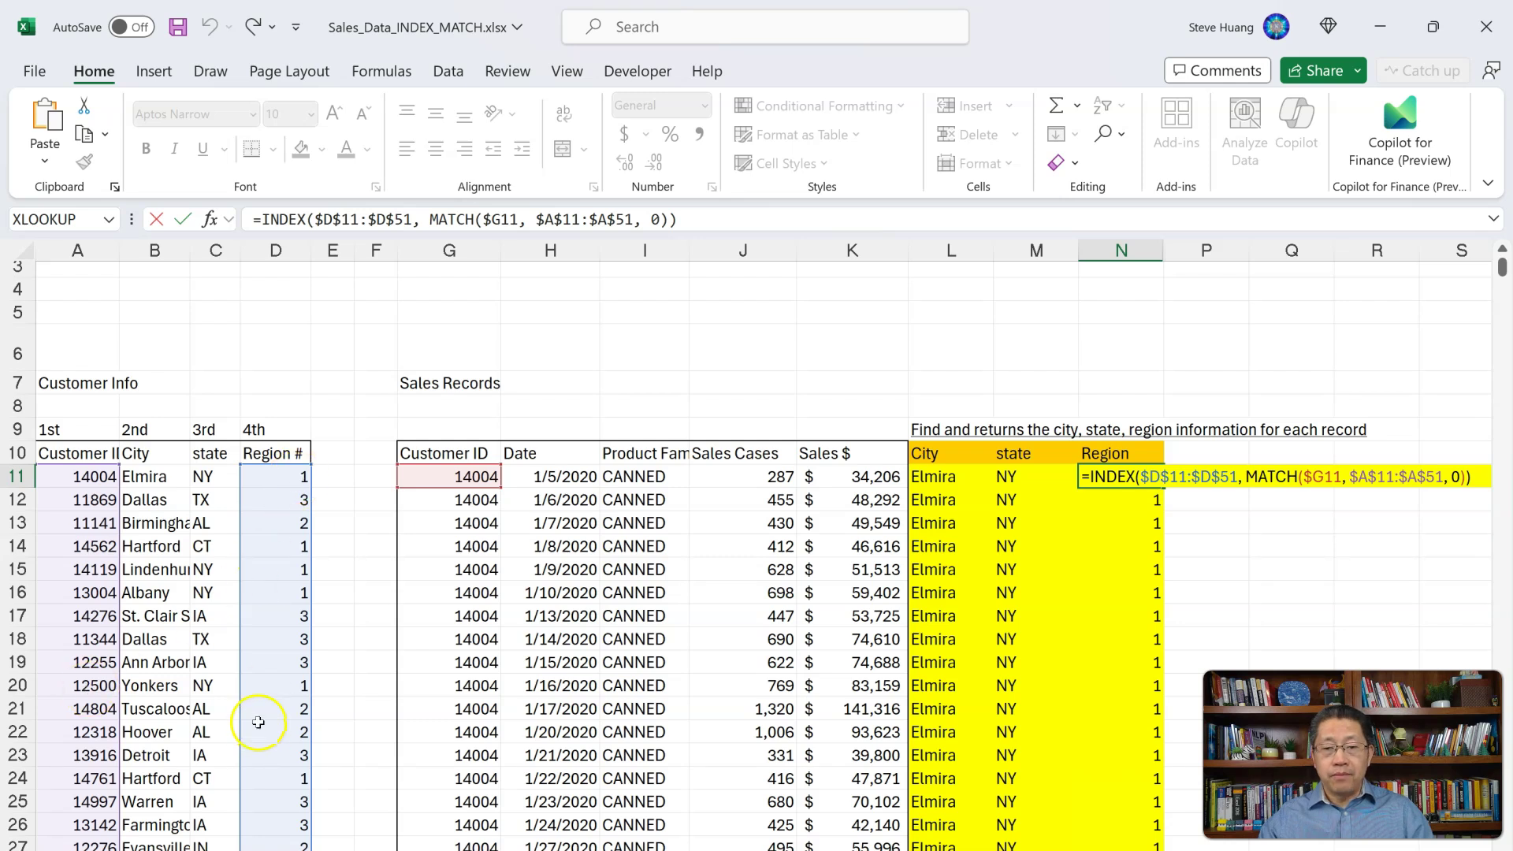
key(ctrl+Return)
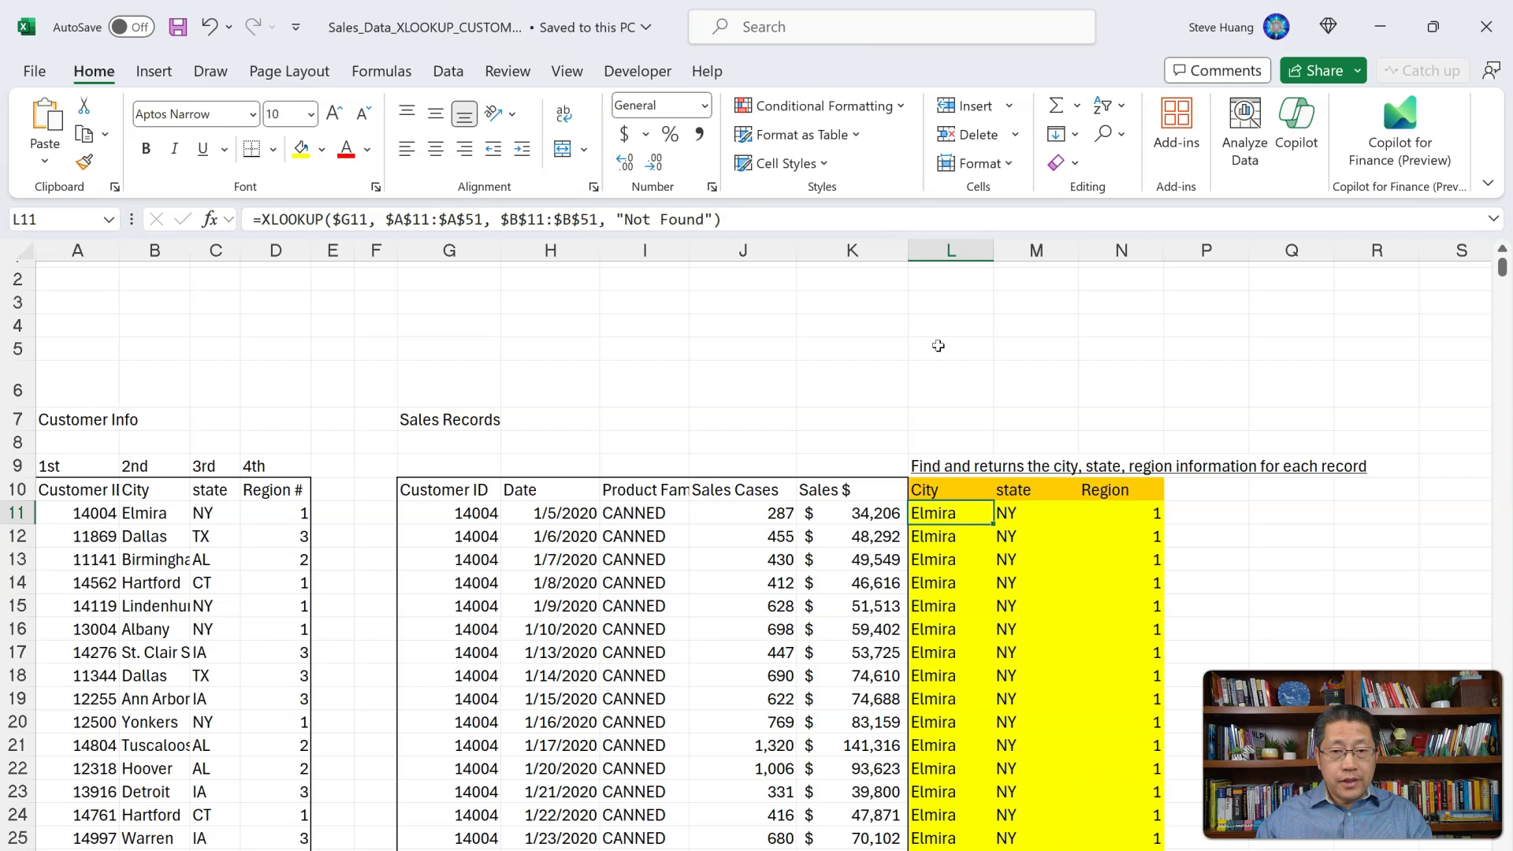
Step: In the Sales_Data_XLOOKUP_CUSTOM workbook, inspect the row 11 City, state and Region XLOOKUP formulas and their "Not Found" argument
key(F2)
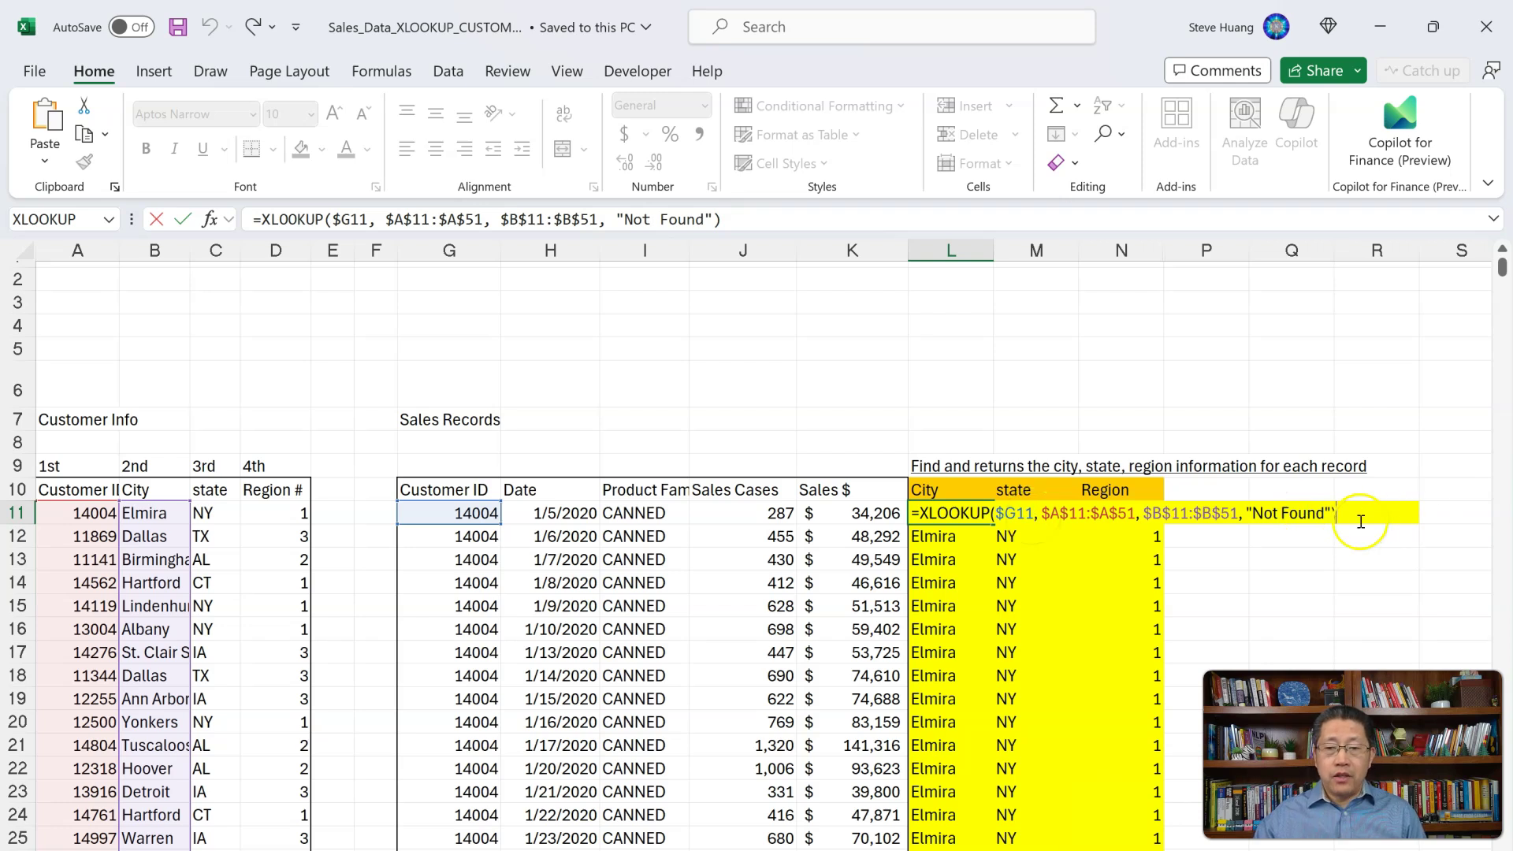
key(Tab)
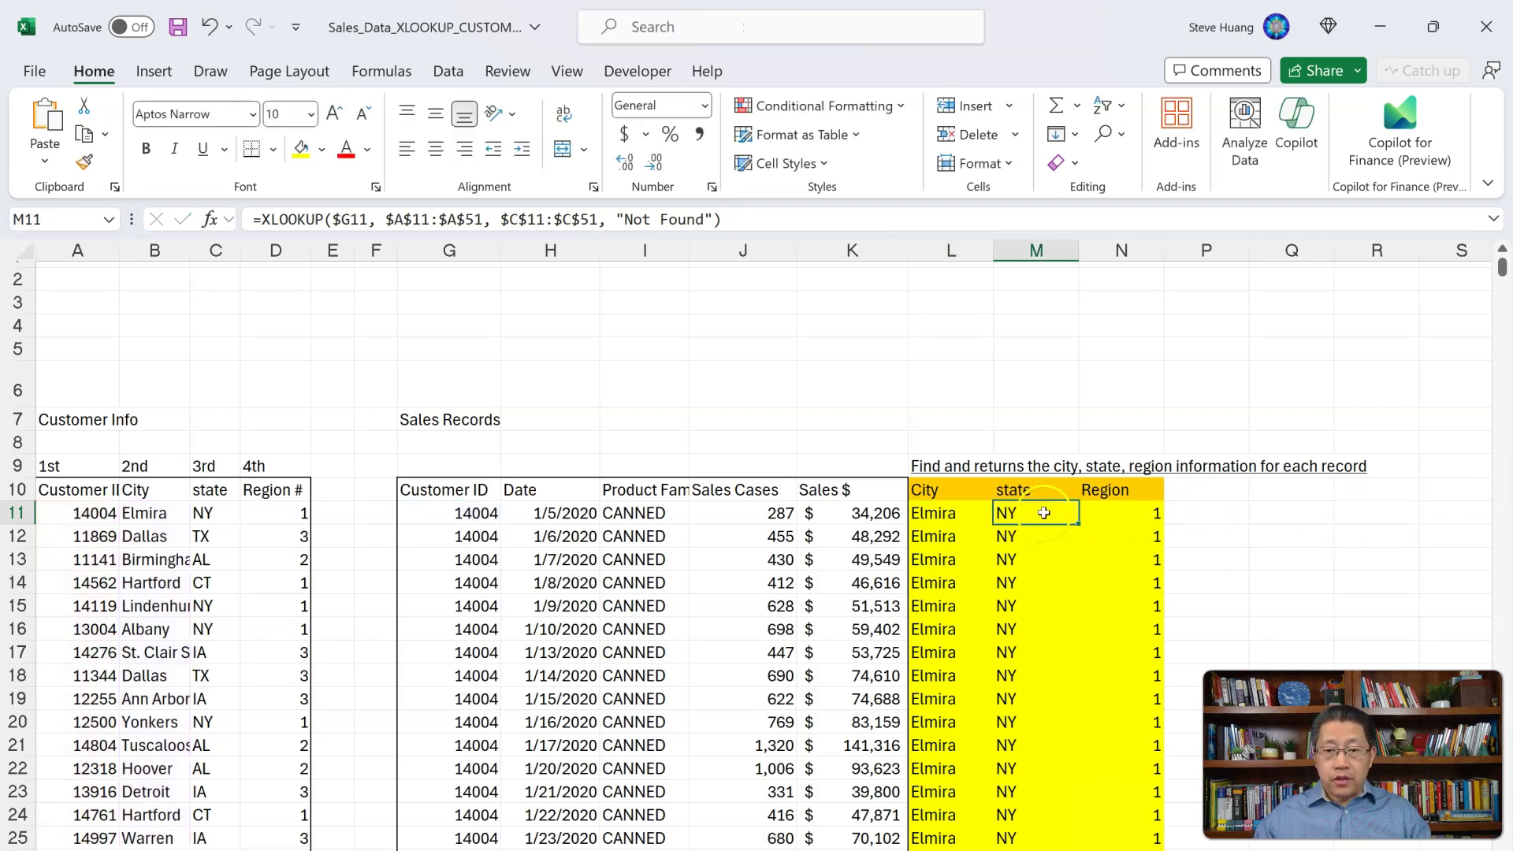
double_click(1041, 513)
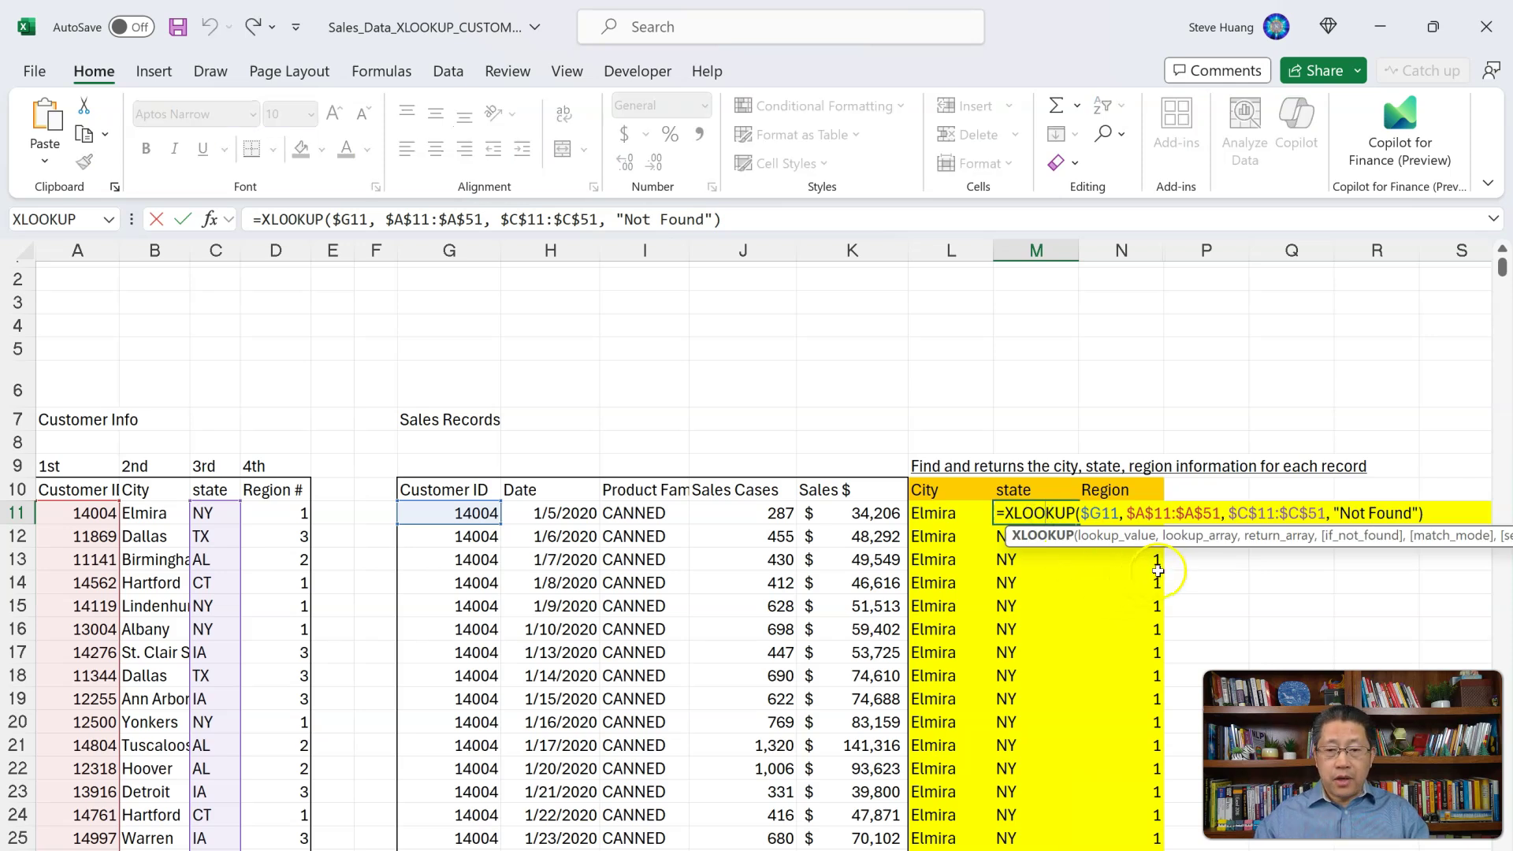
click(1146, 517)
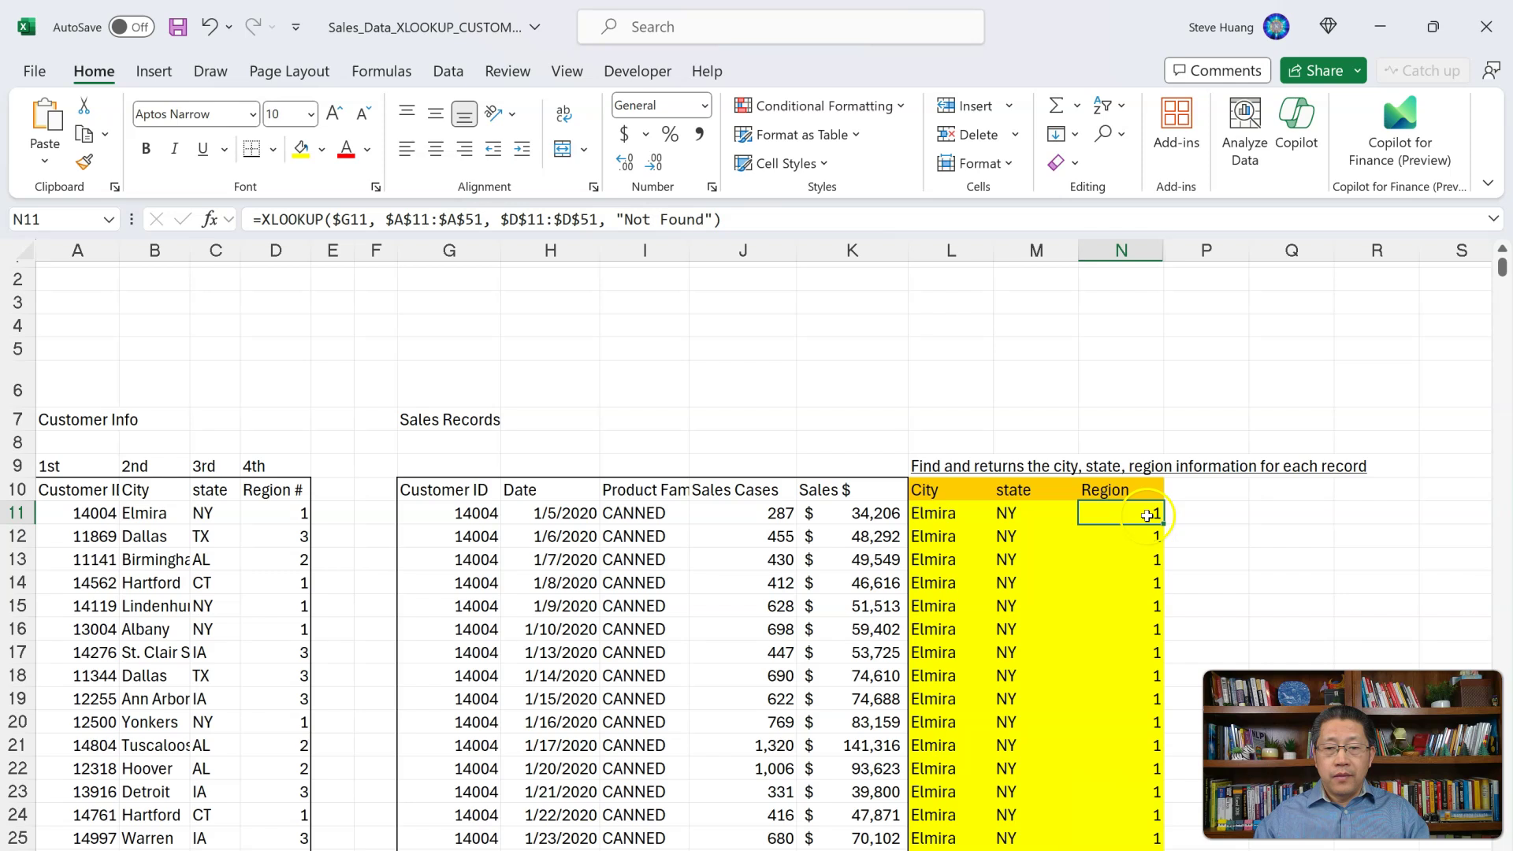
double_click(1147, 517)
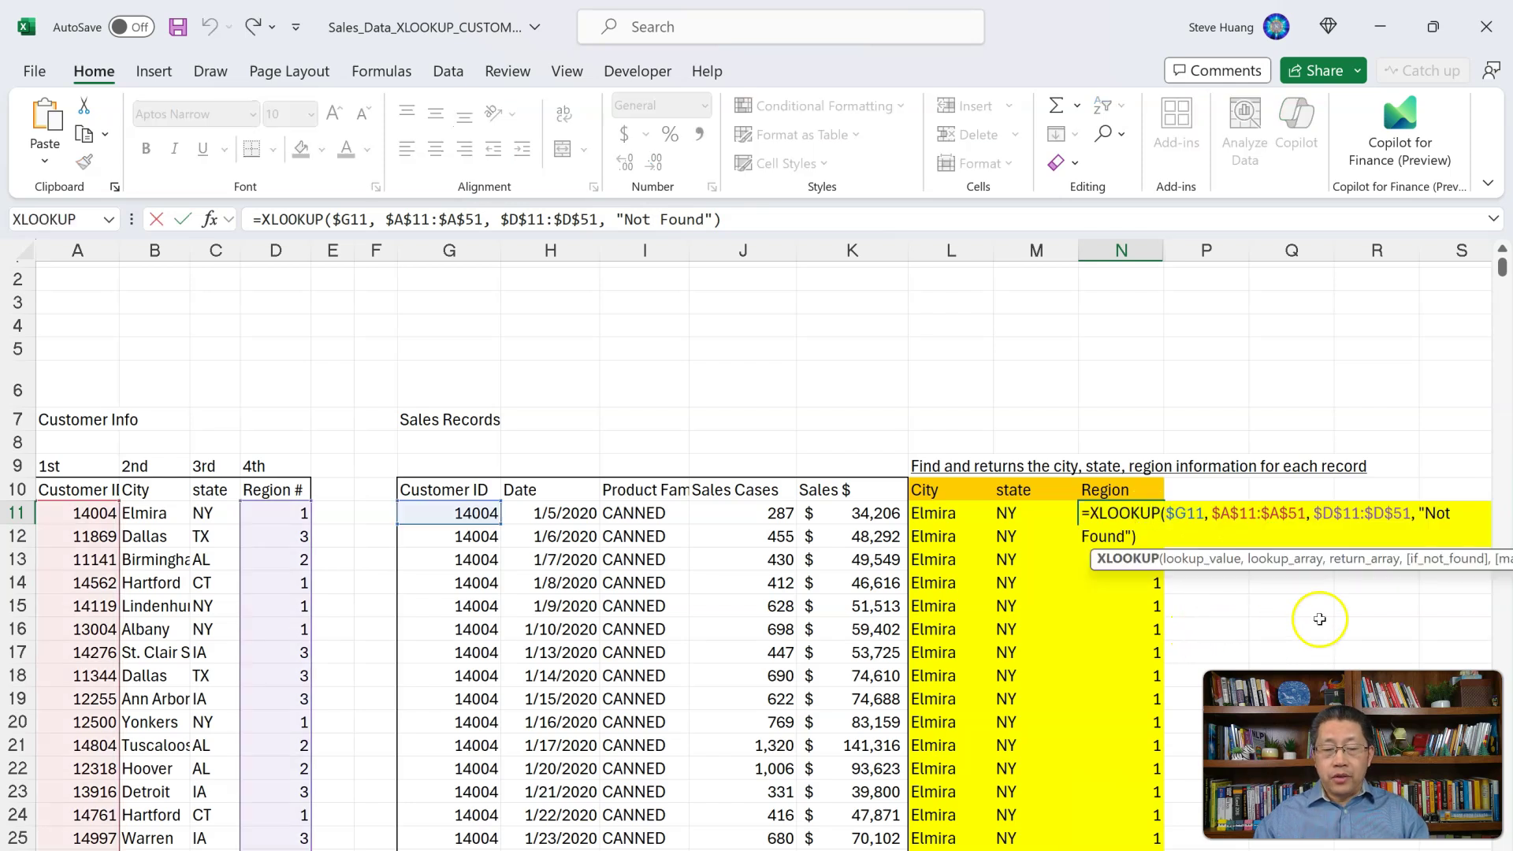
key(Tab)
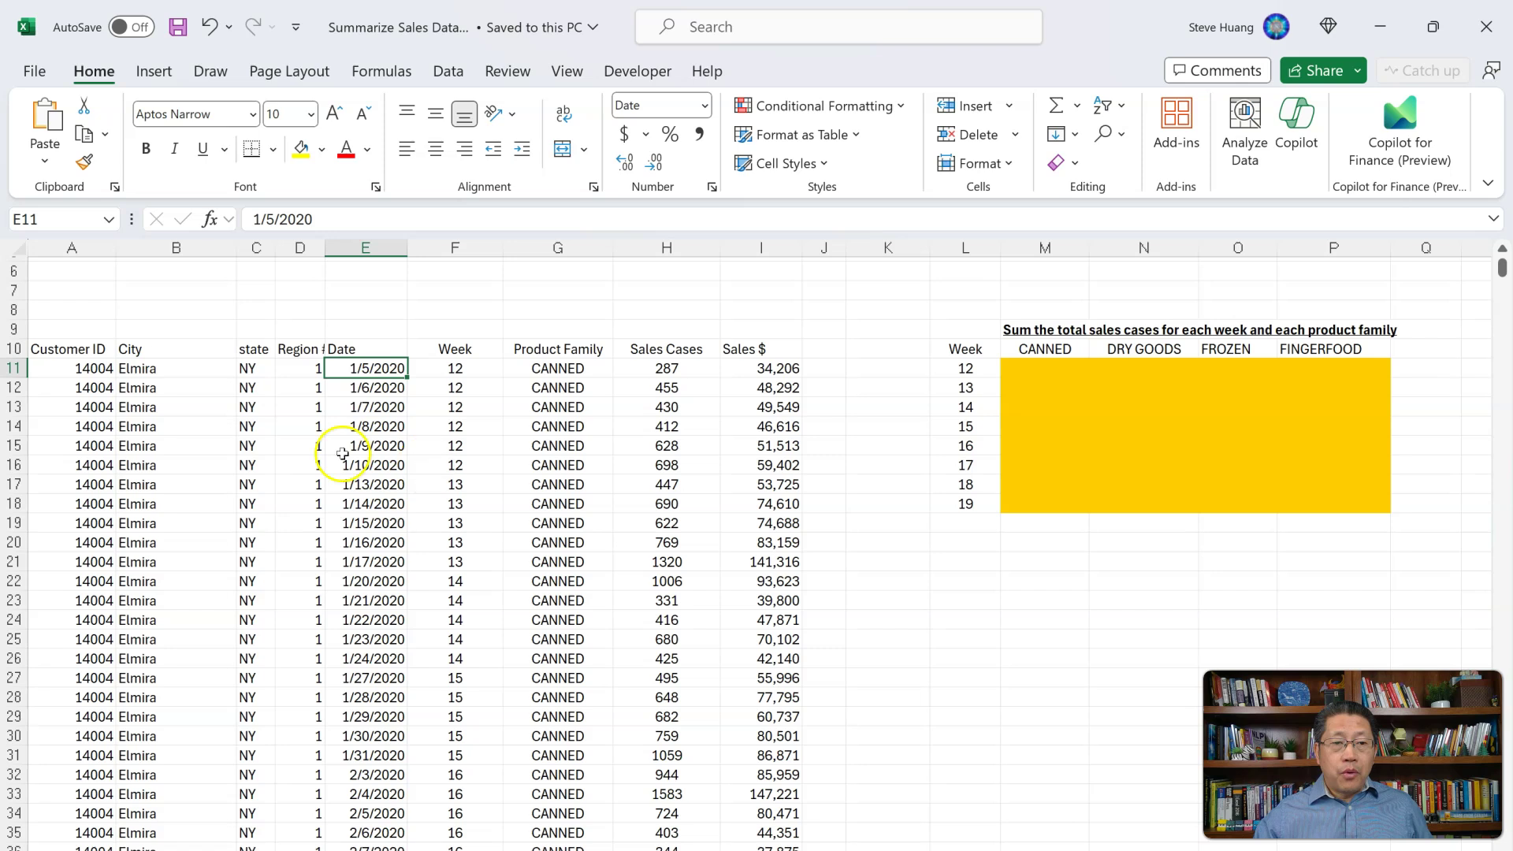
Step: In the Summarize Sales Data workbook, examine the record headers in A10:I11 and the Date, Week, Product Family and Sales Cases columns
drag(57, 349, 745, 370)
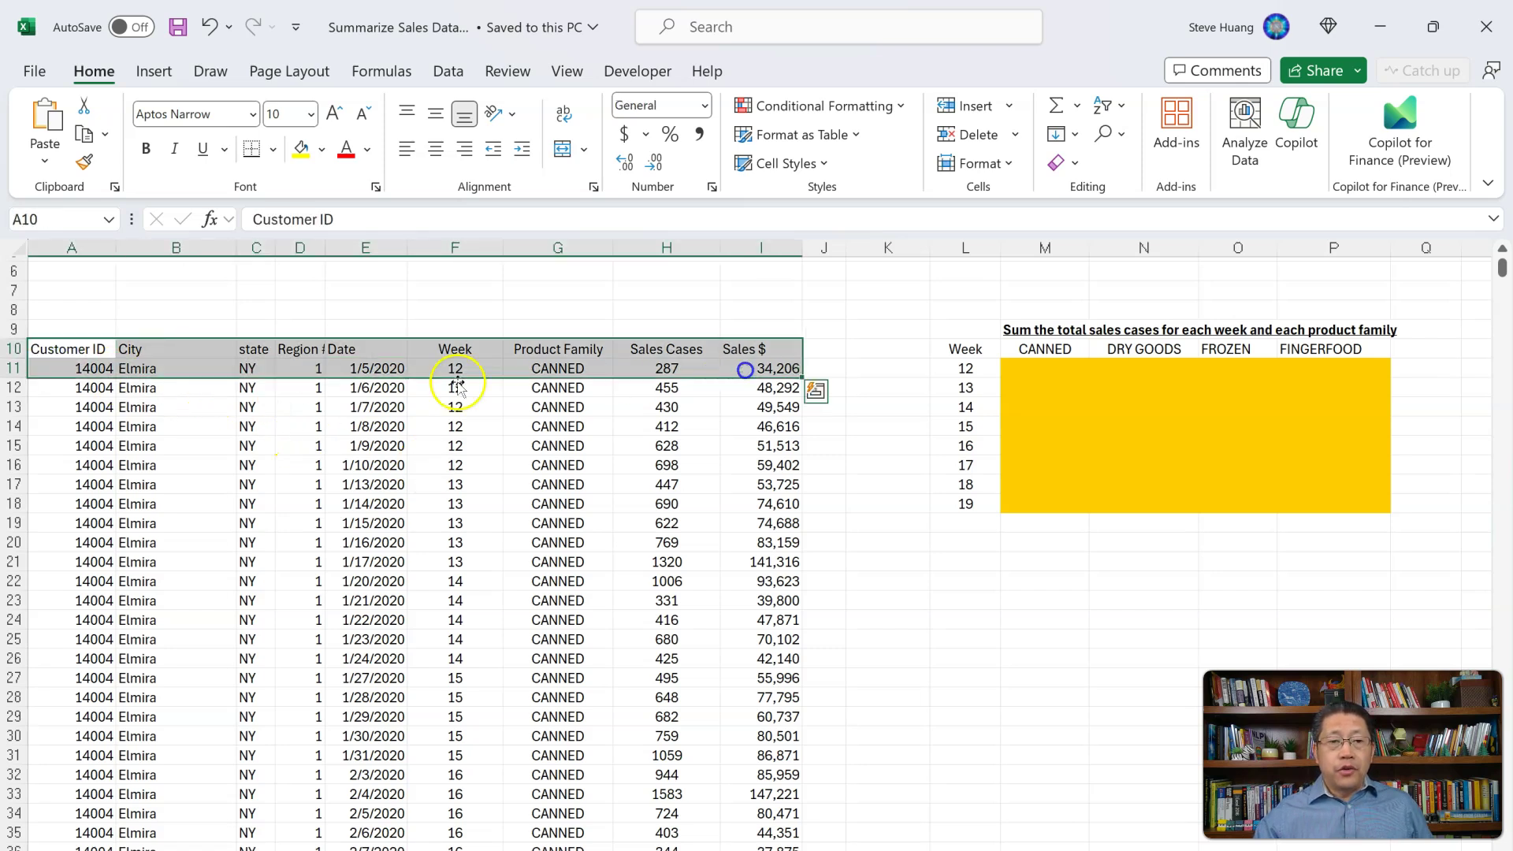
click(371, 349)
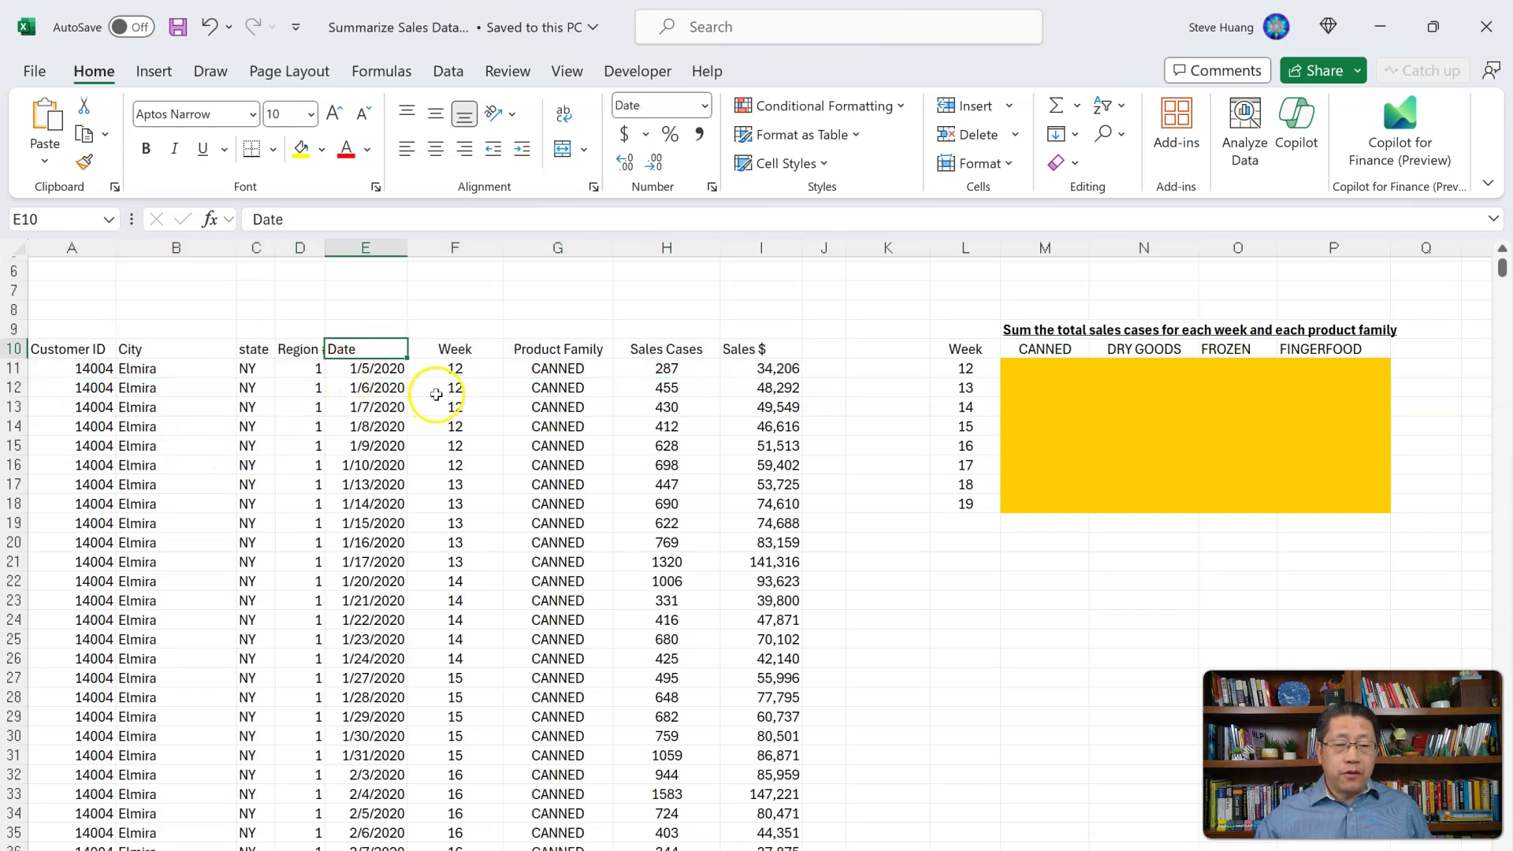
drag(473, 362, 452, 446)
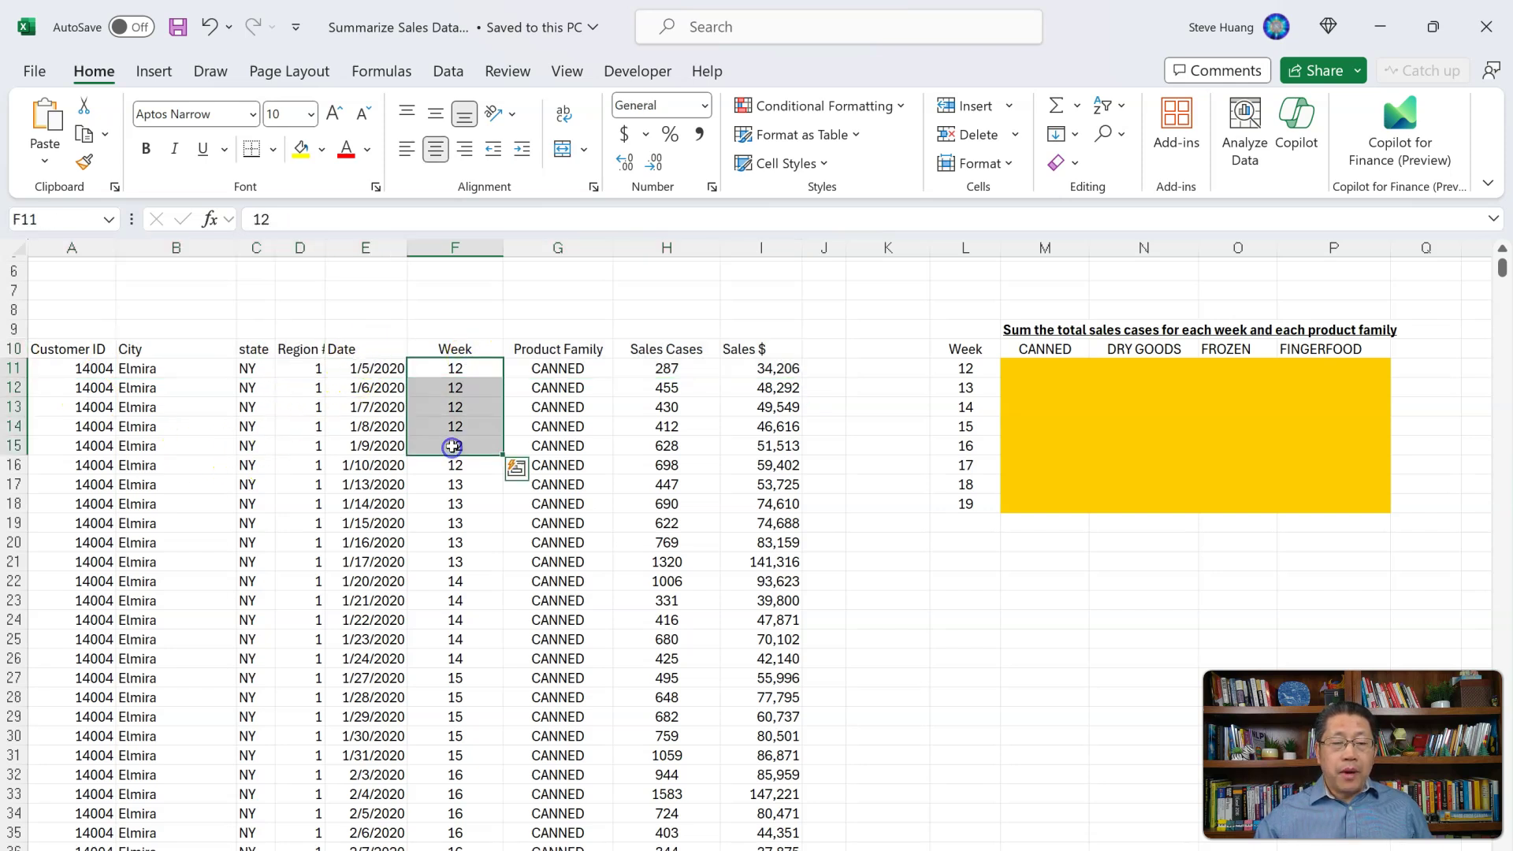
click(564, 369)
click(652, 370)
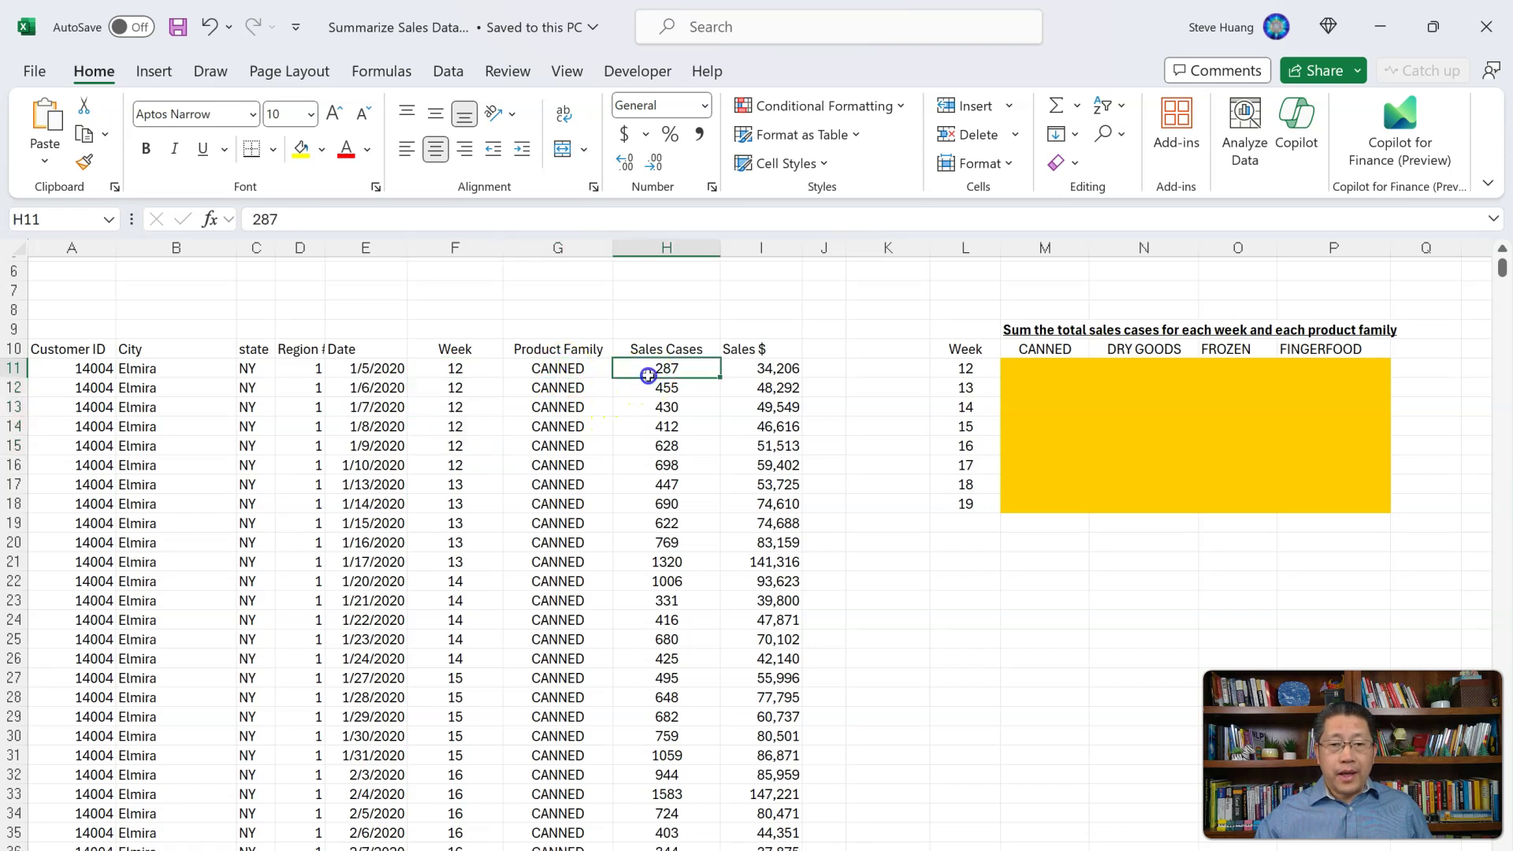
Step: Examine the Sales $ column from its header in I10 down to the last record and return to the sheet's first row
click(764, 388)
key(ctrl+Up)
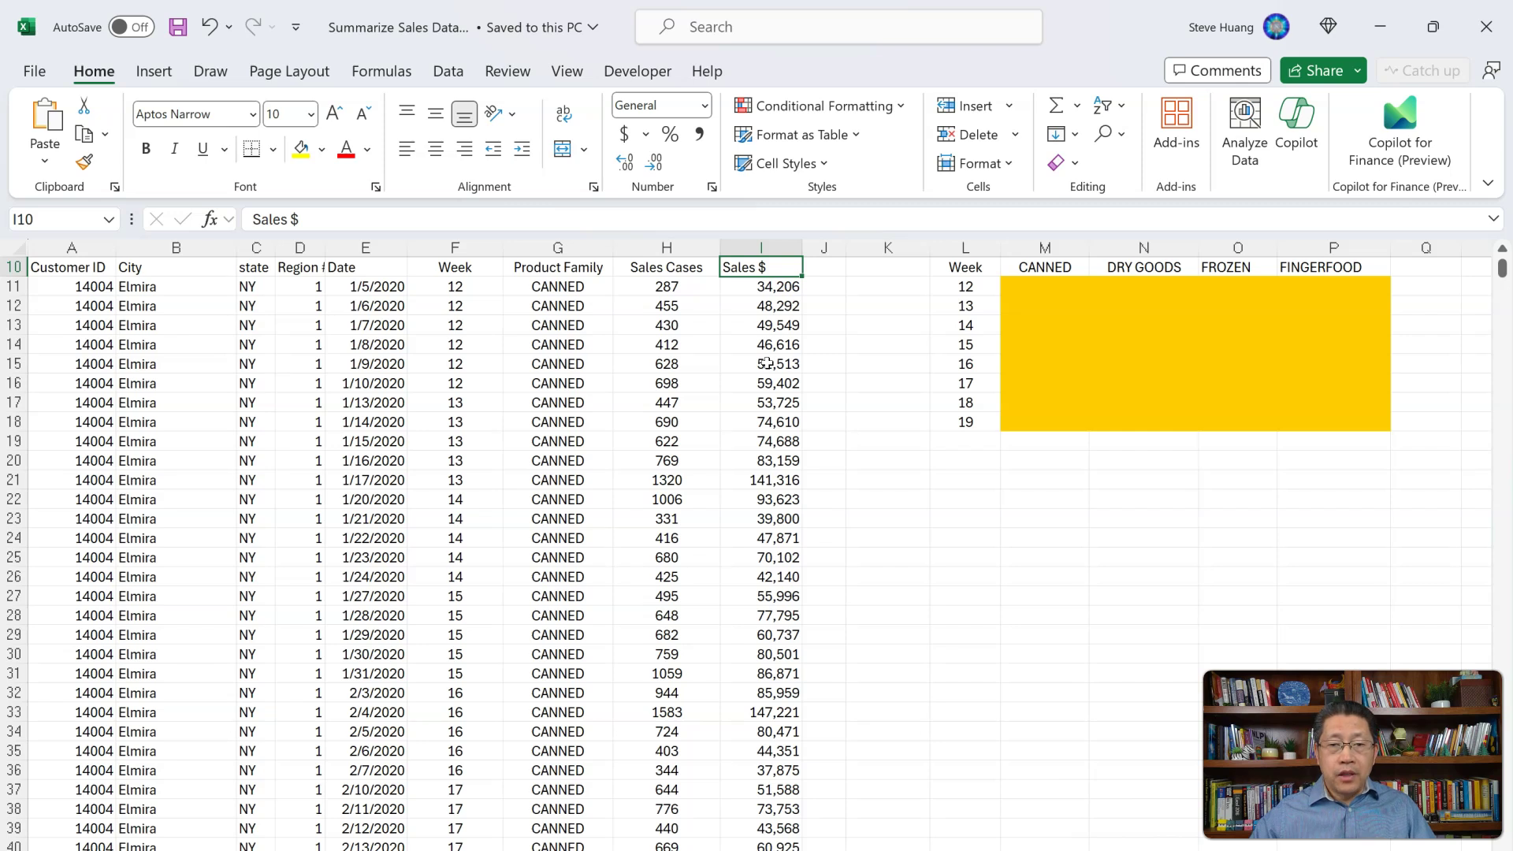
key(ctrl+Down)
scroll(715, 496, down, 3)
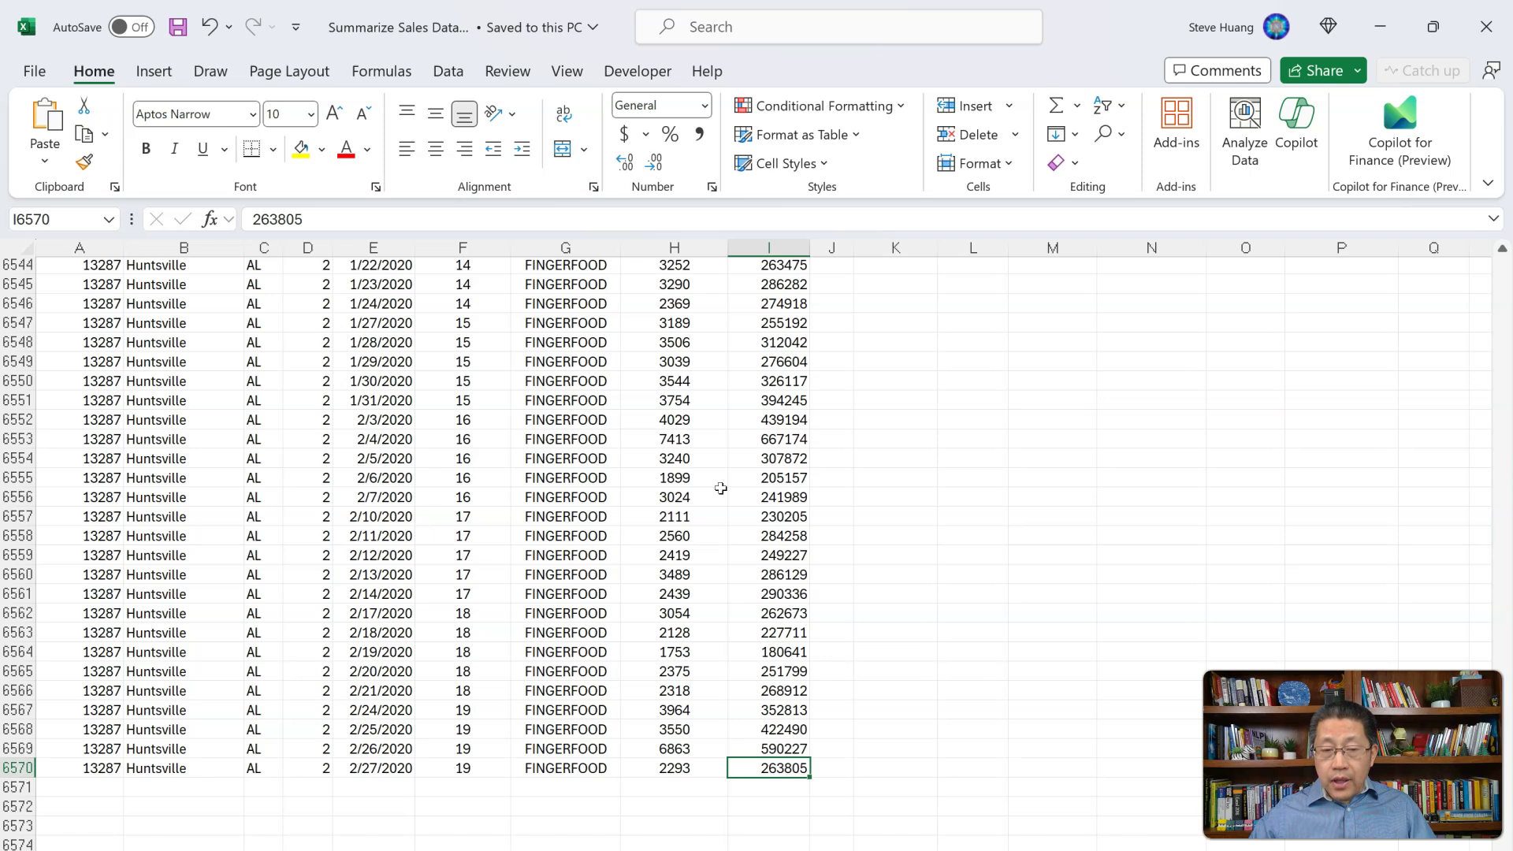
key(ctrl+Up)
key(ctrl+Up)
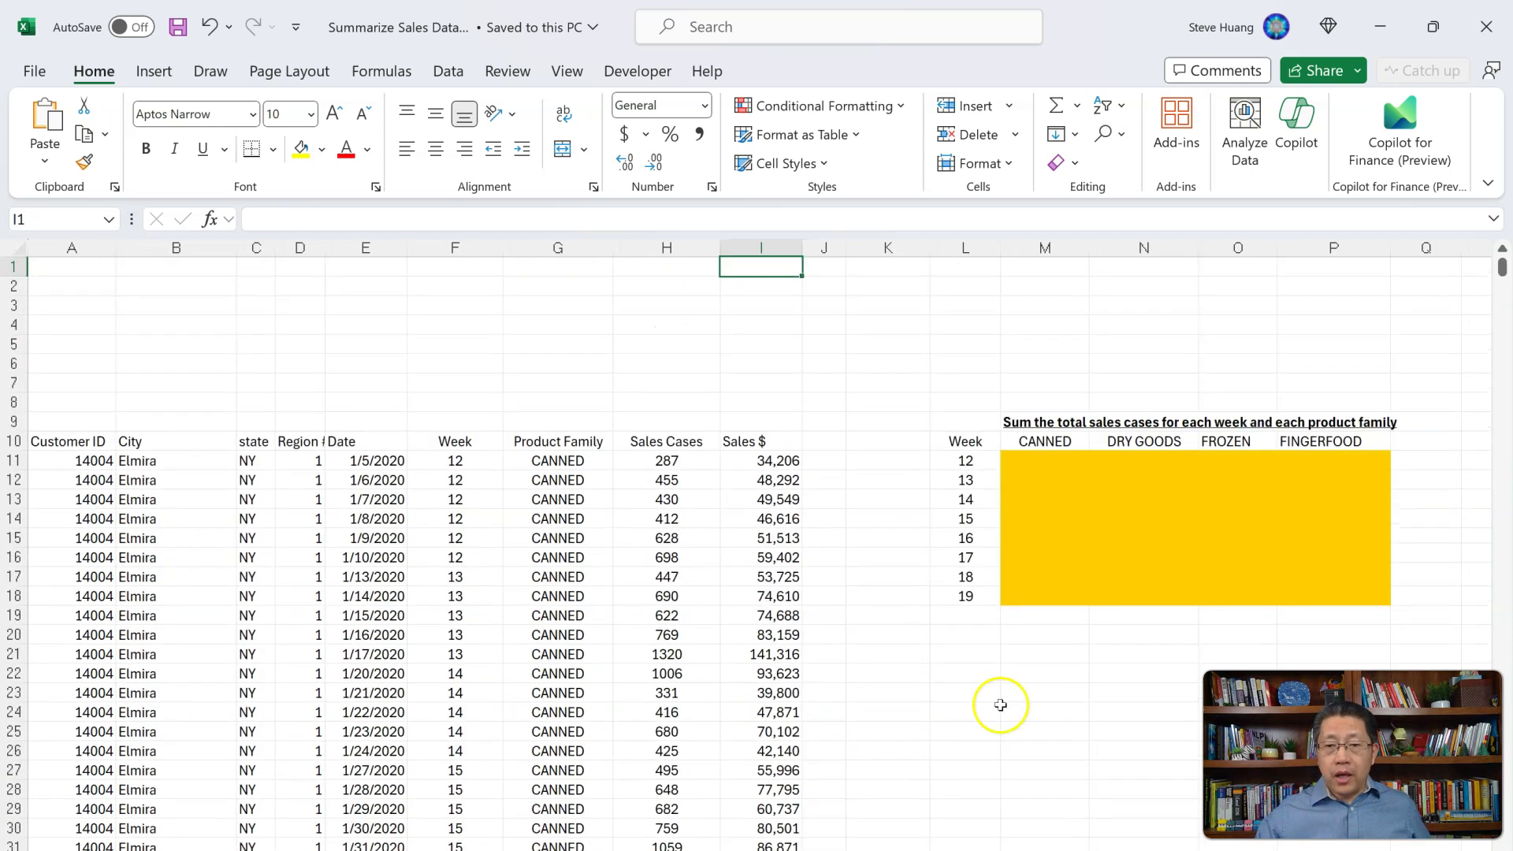
Step: Examine the empty week-by-product-family summary range M11:P18, ending on its first cell, M11
click(1048, 459)
drag(1266, 511, 1315, 594)
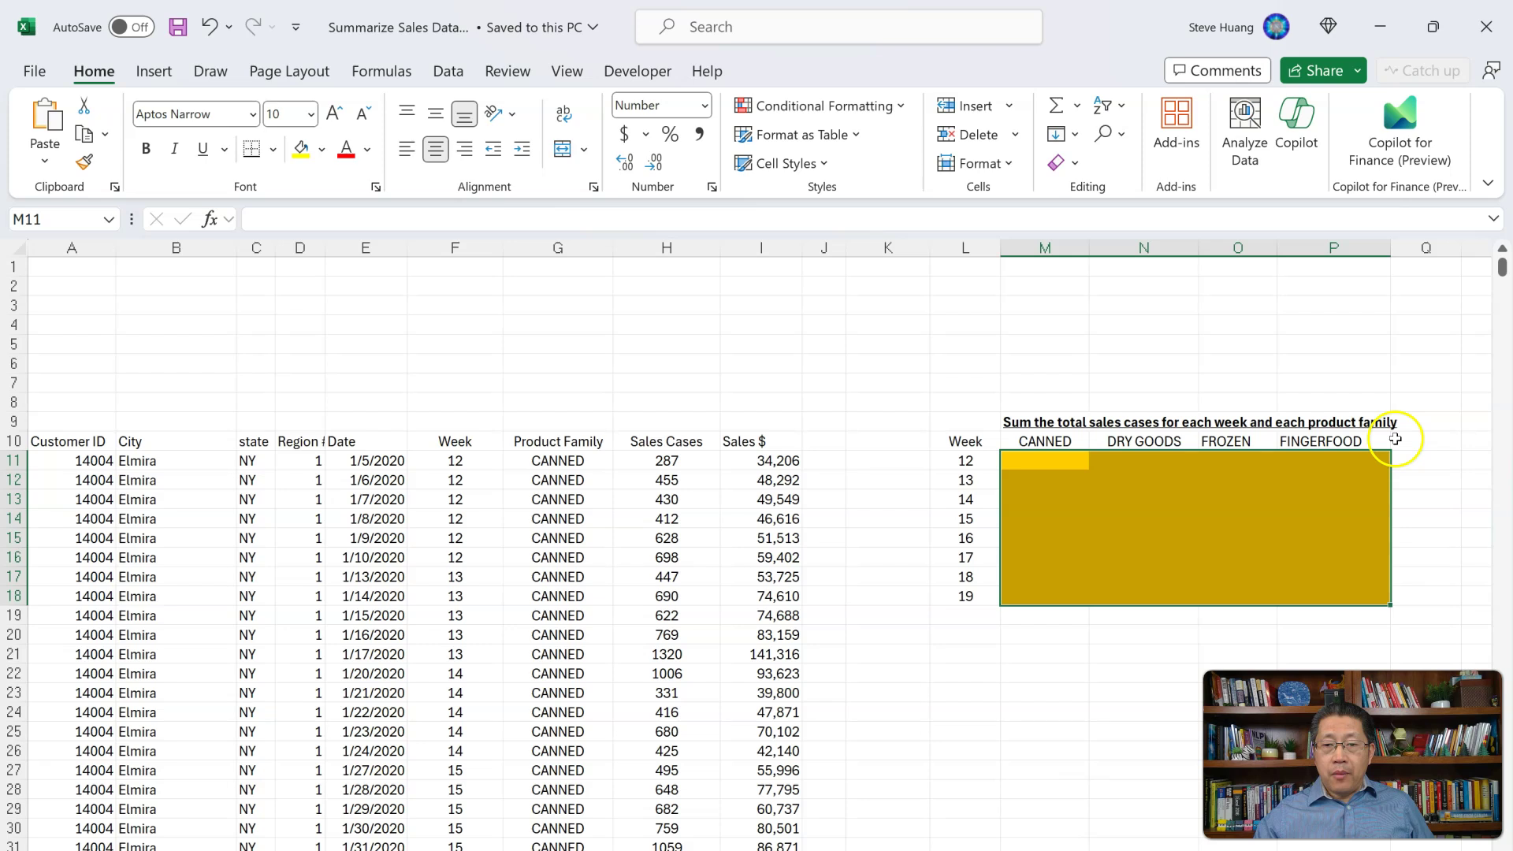
click(1058, 465)
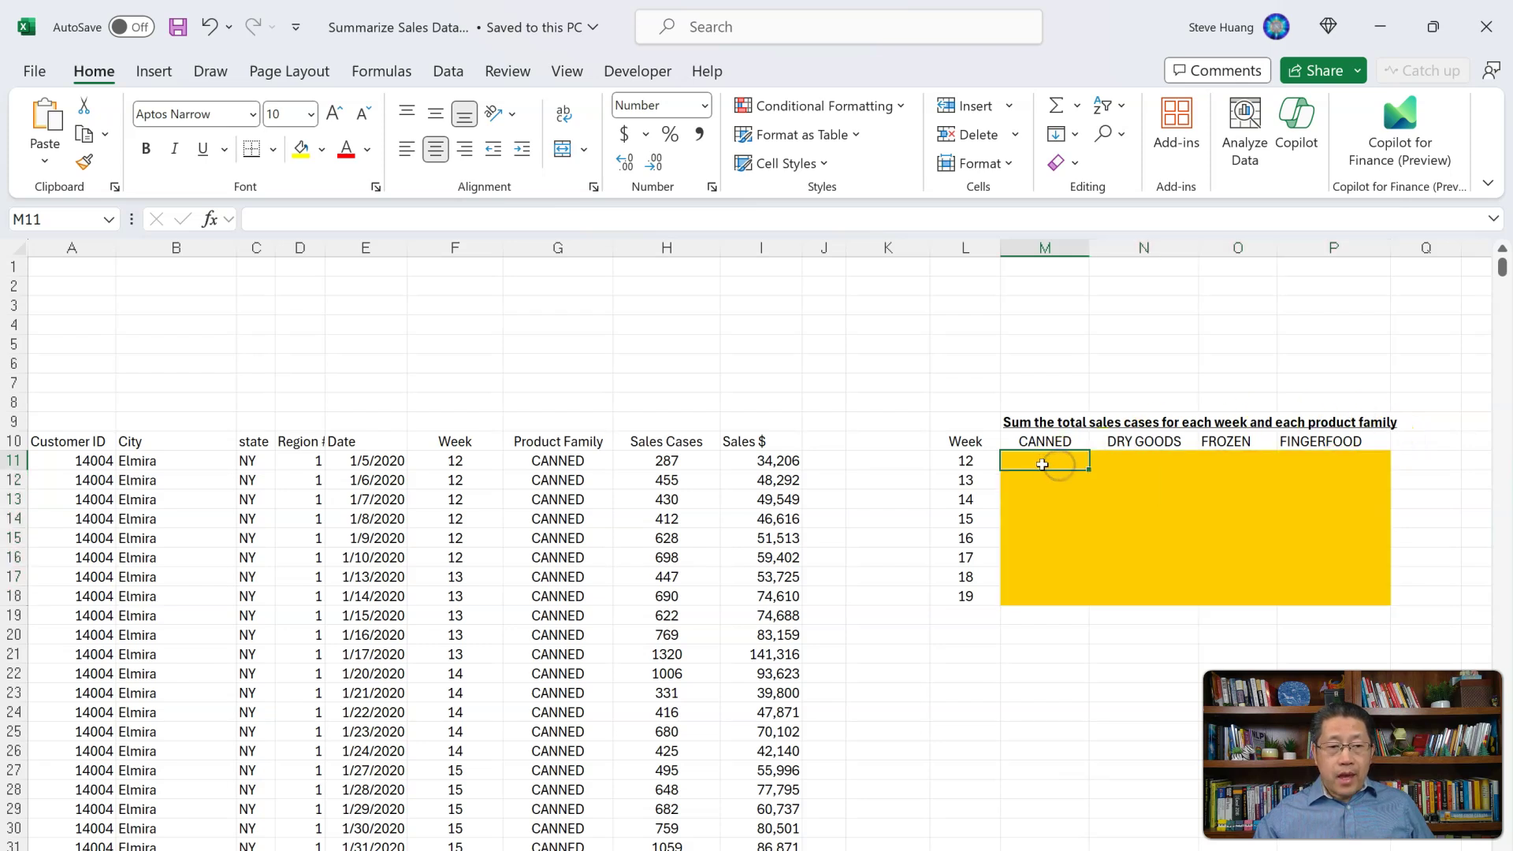
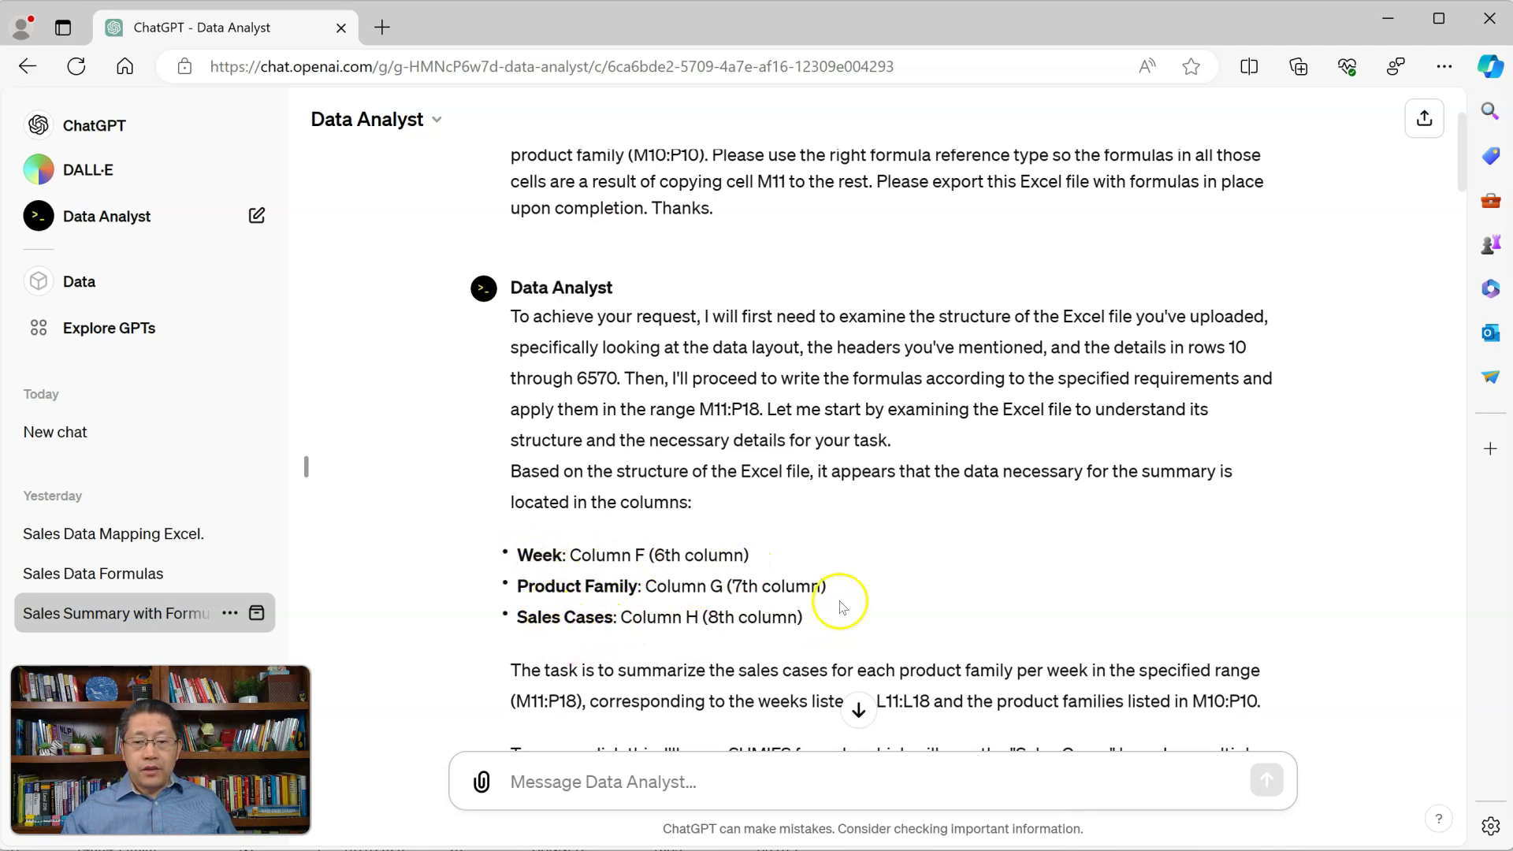
Step: Read Data Analyst's SUMIFS explanation in ChatGPT and inspect the CANNED formula in M11 of the updated Excel workbook
scroll(863, 575, down, 3)
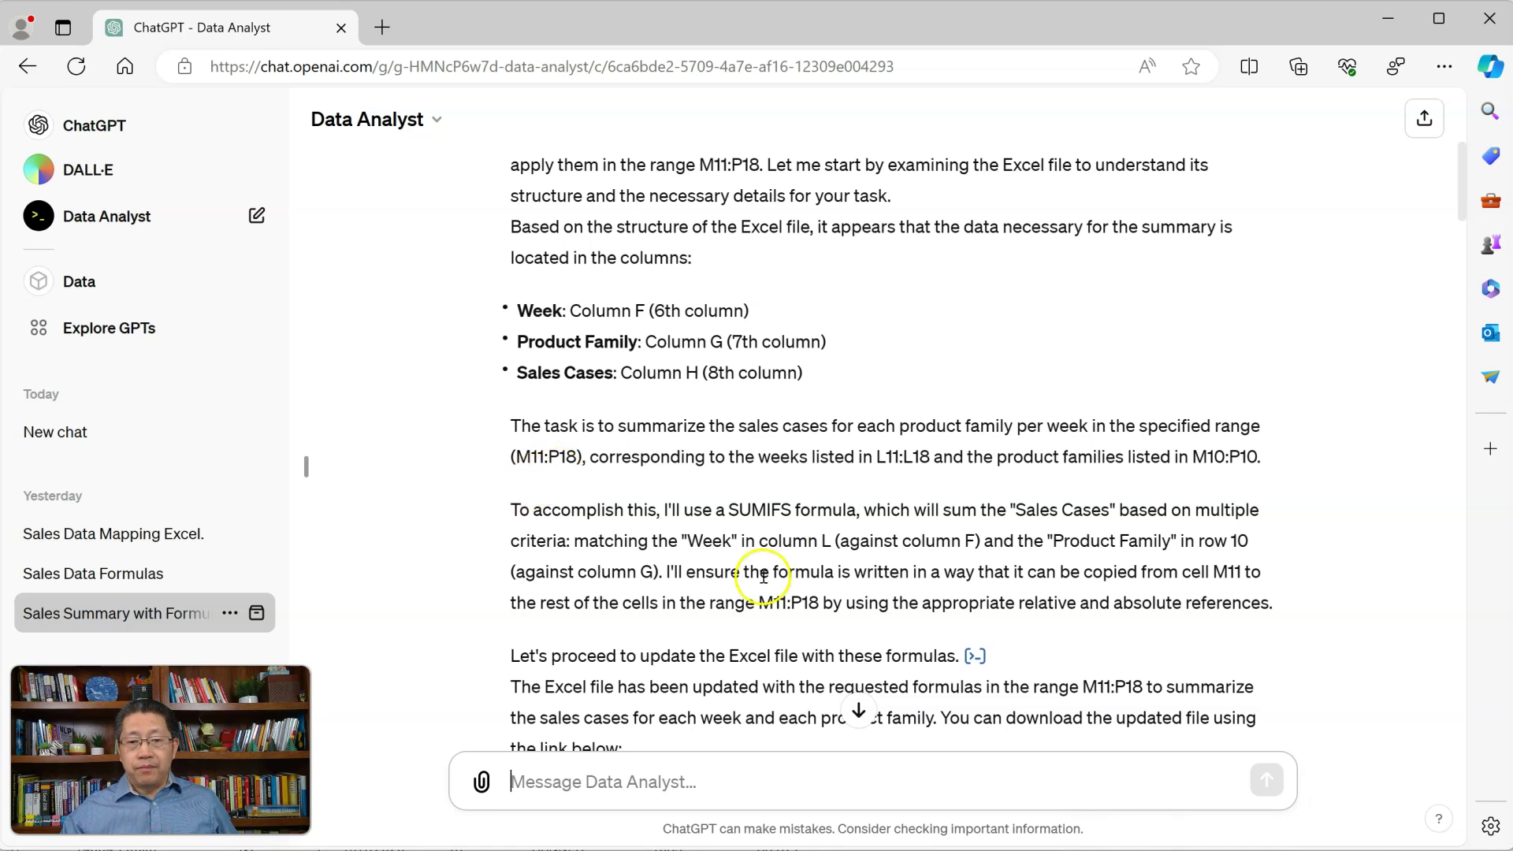
scroll(604, 435, down, 2)
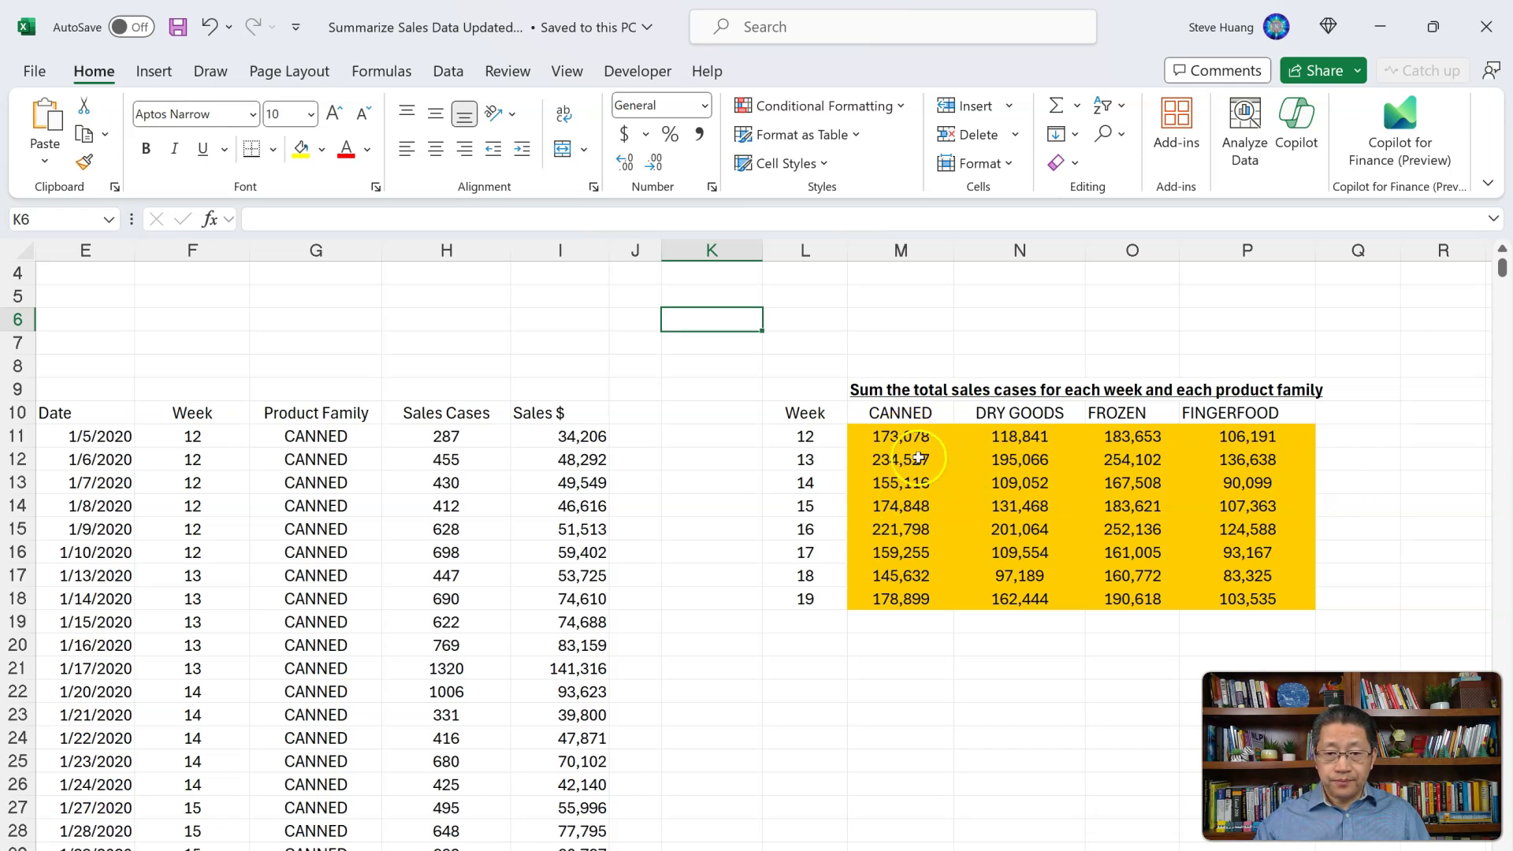
click(875, 438)
double_click(875, 437)
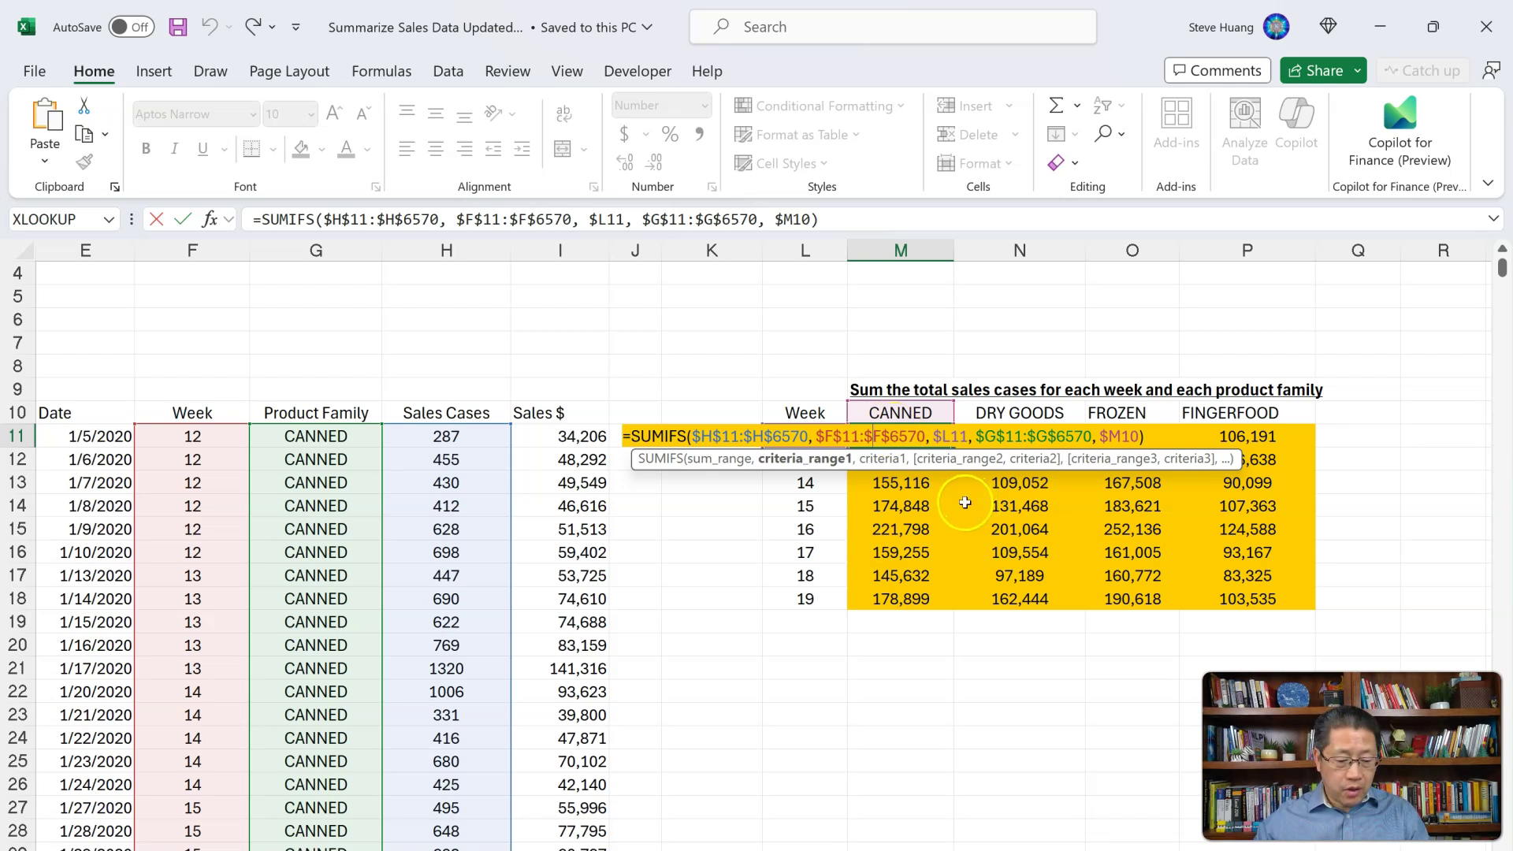
key(ctrl+Return)
Step: Inspect the week 12 SUMIFS formulas for DRY GOODS, FROZEN and FINGERFOOD in N11, O11 and P11
double_click(1011, 436)
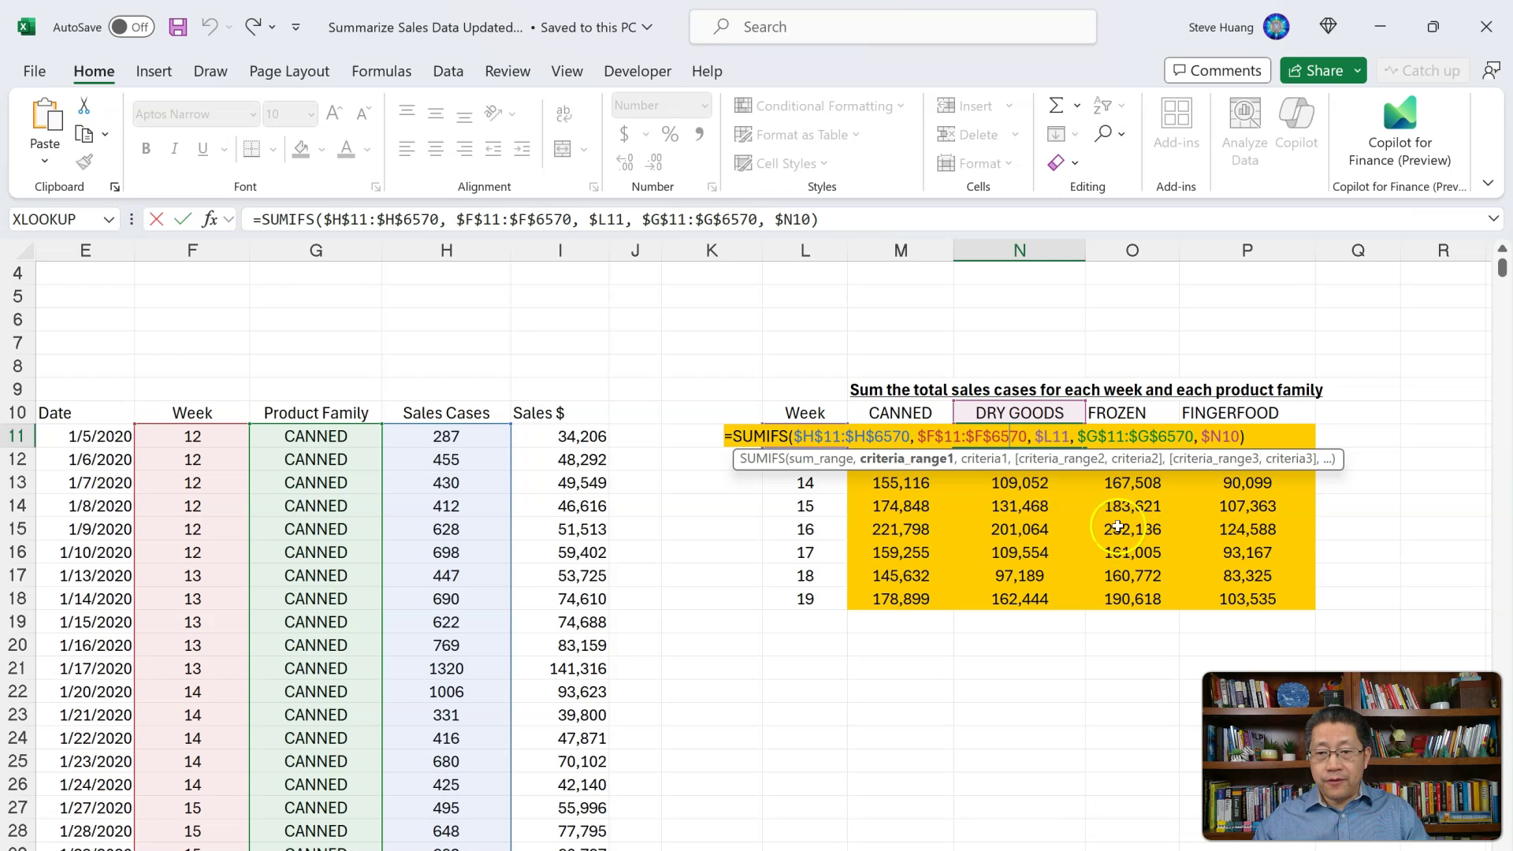
key(Escape)
click(1153, 435)
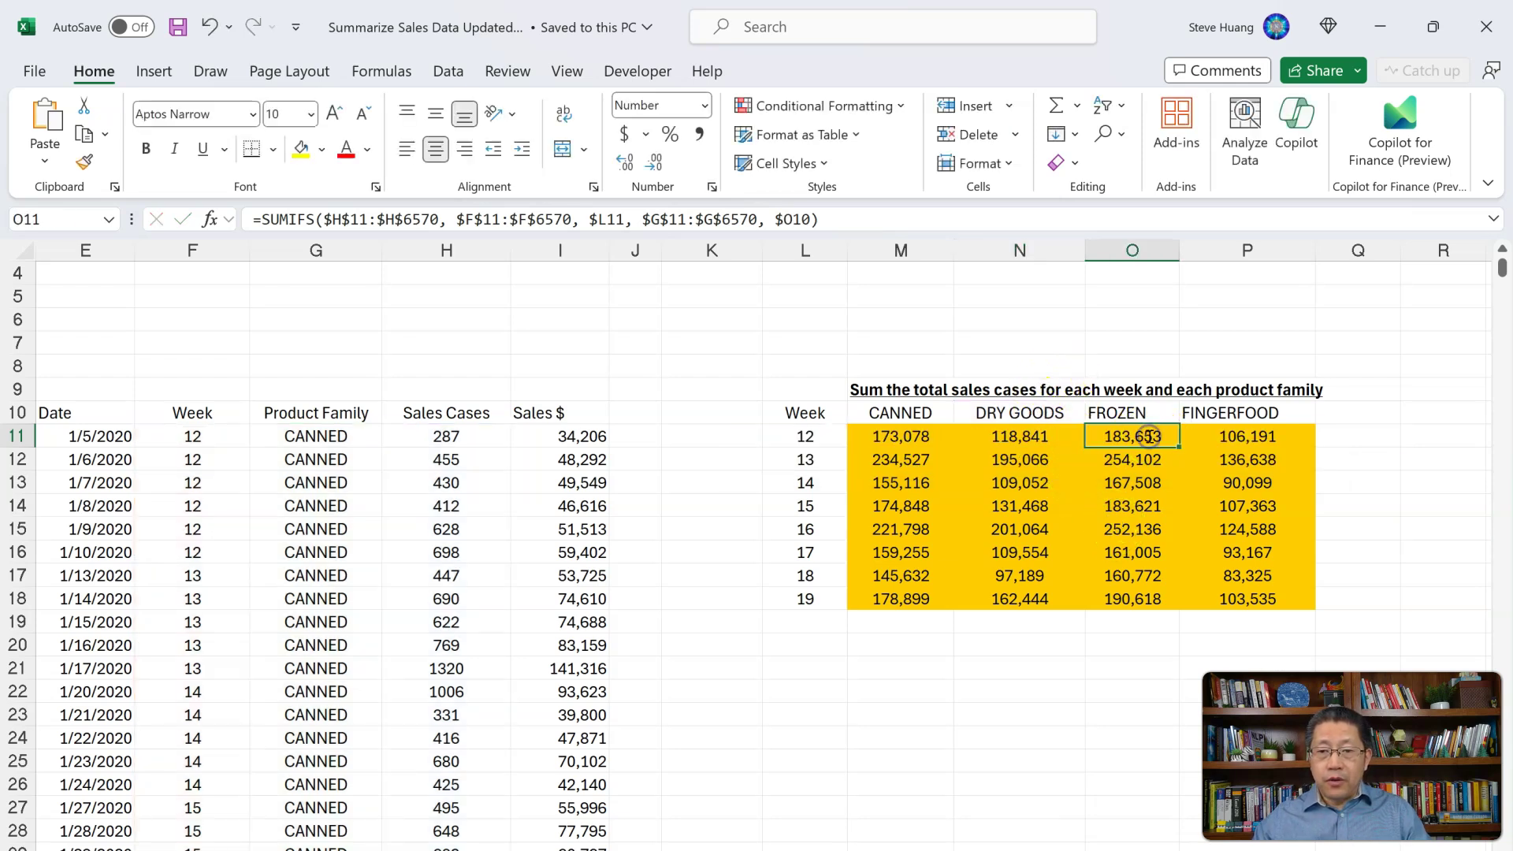
double_click(1156, 438)
key(Escape)
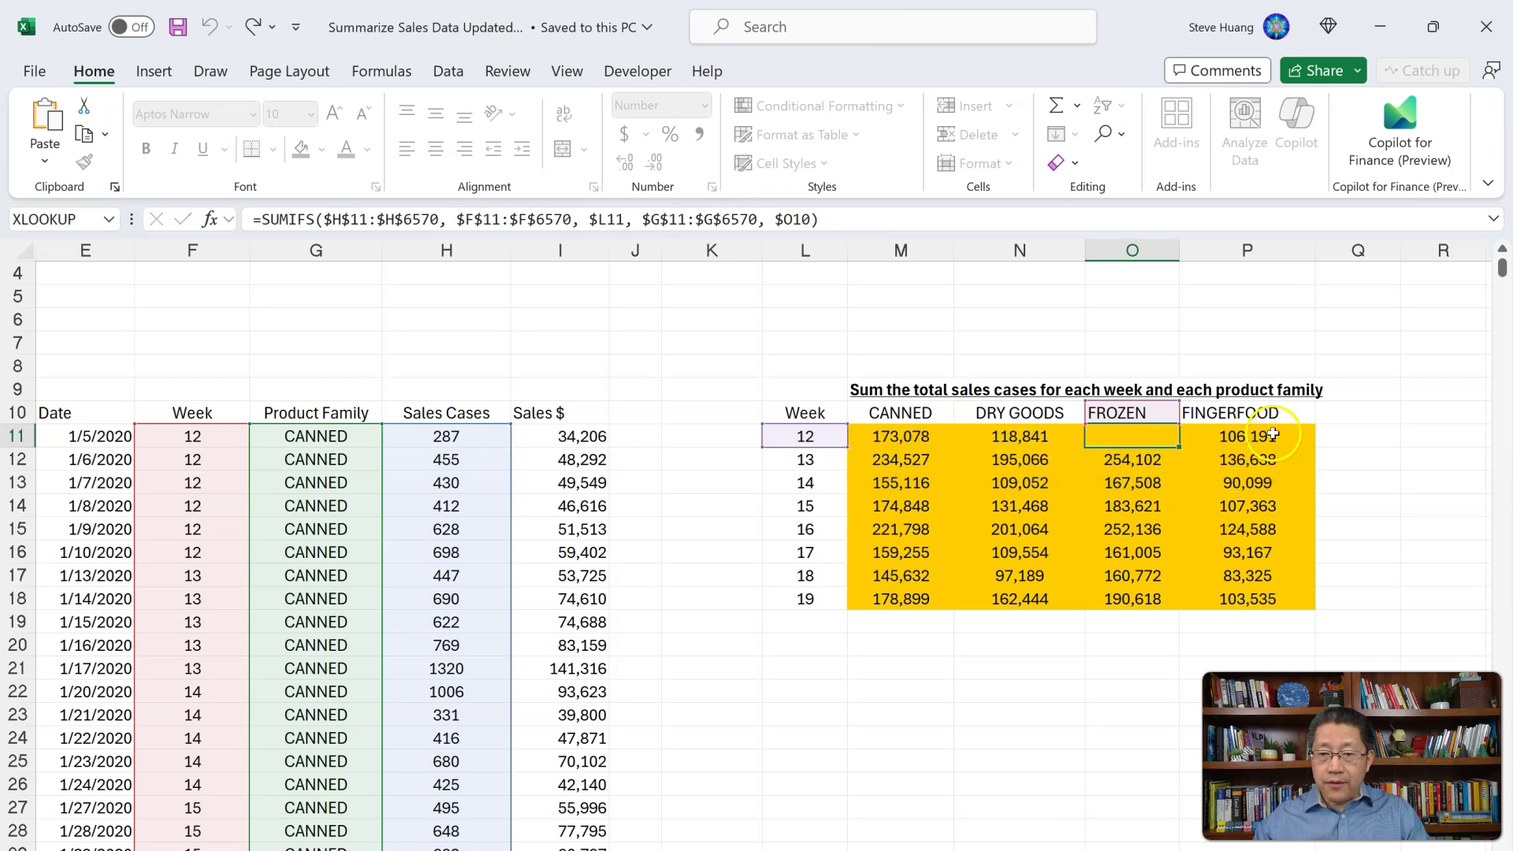
click(1265, 436)
double_click(1260, 436)
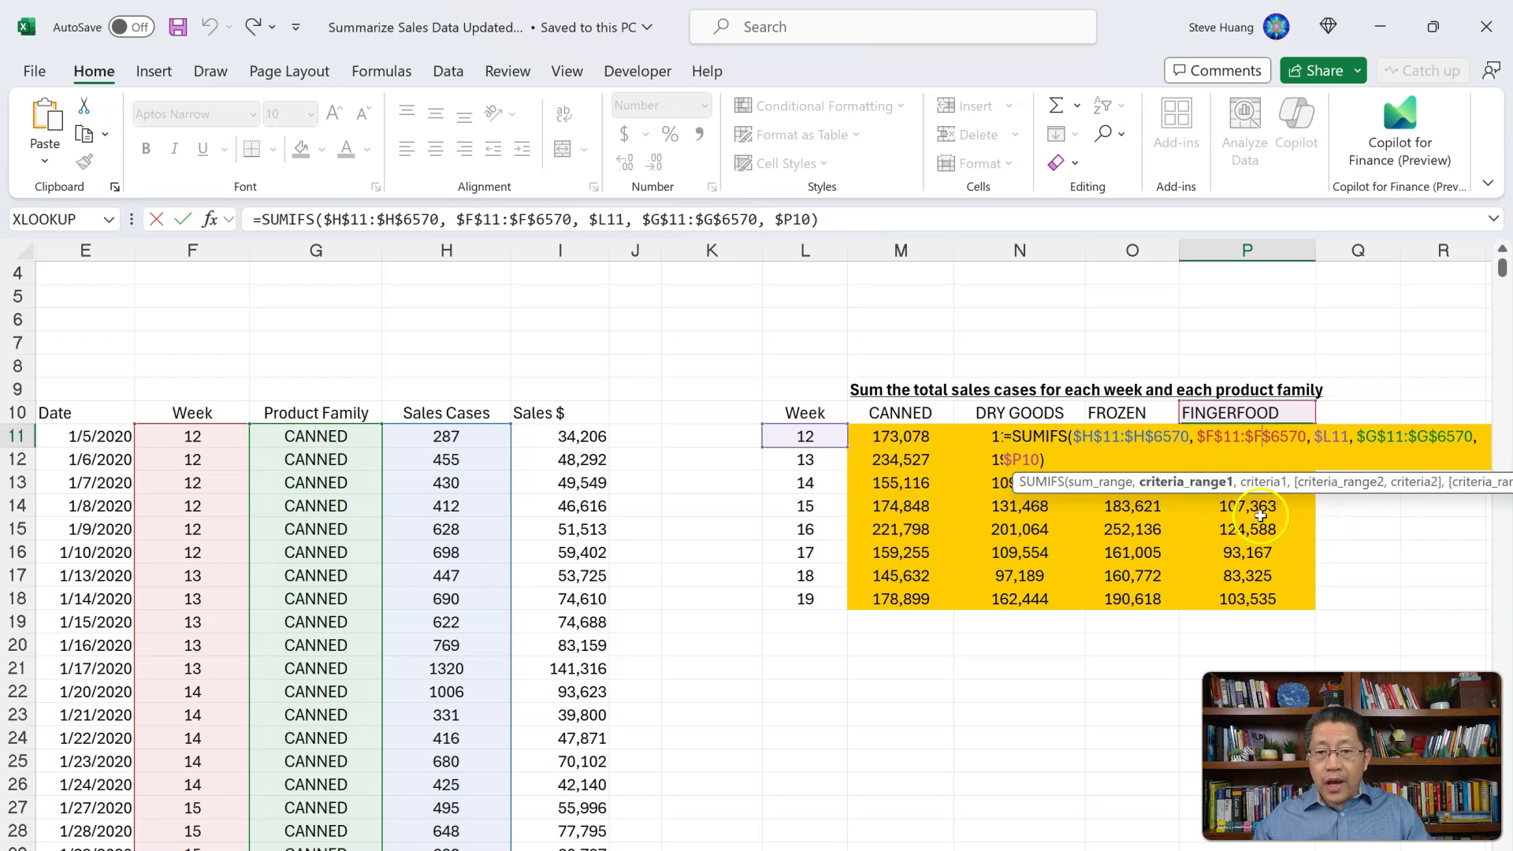
key(Escape)
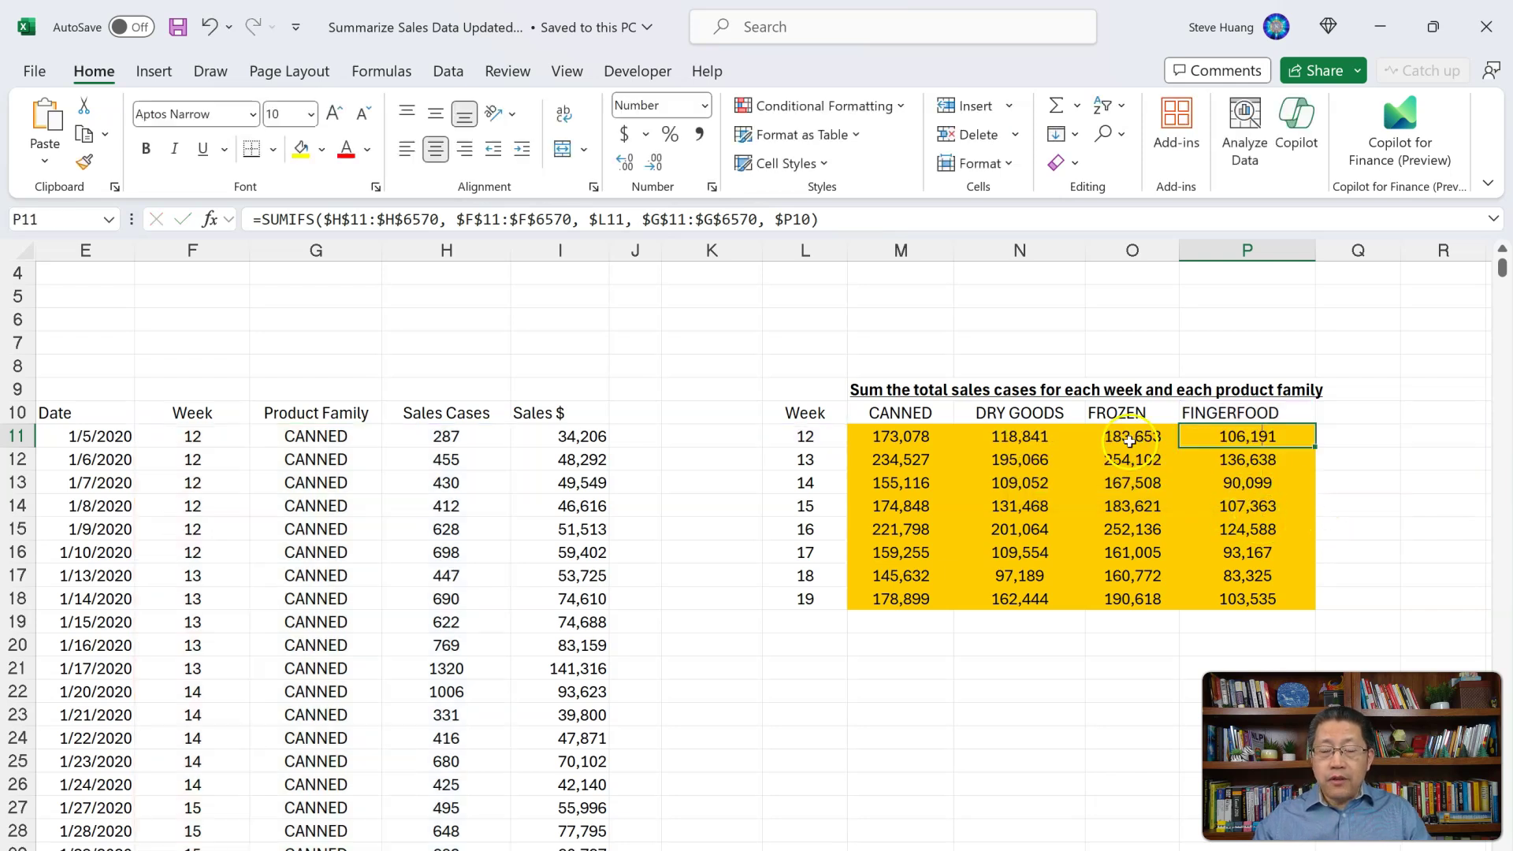
Step: Examine the $M10 product family criterion in M11's SUMIFS formula and compare it with the formulas in N11, O11 and P11
click(890, 442)
double_click(891, 441)
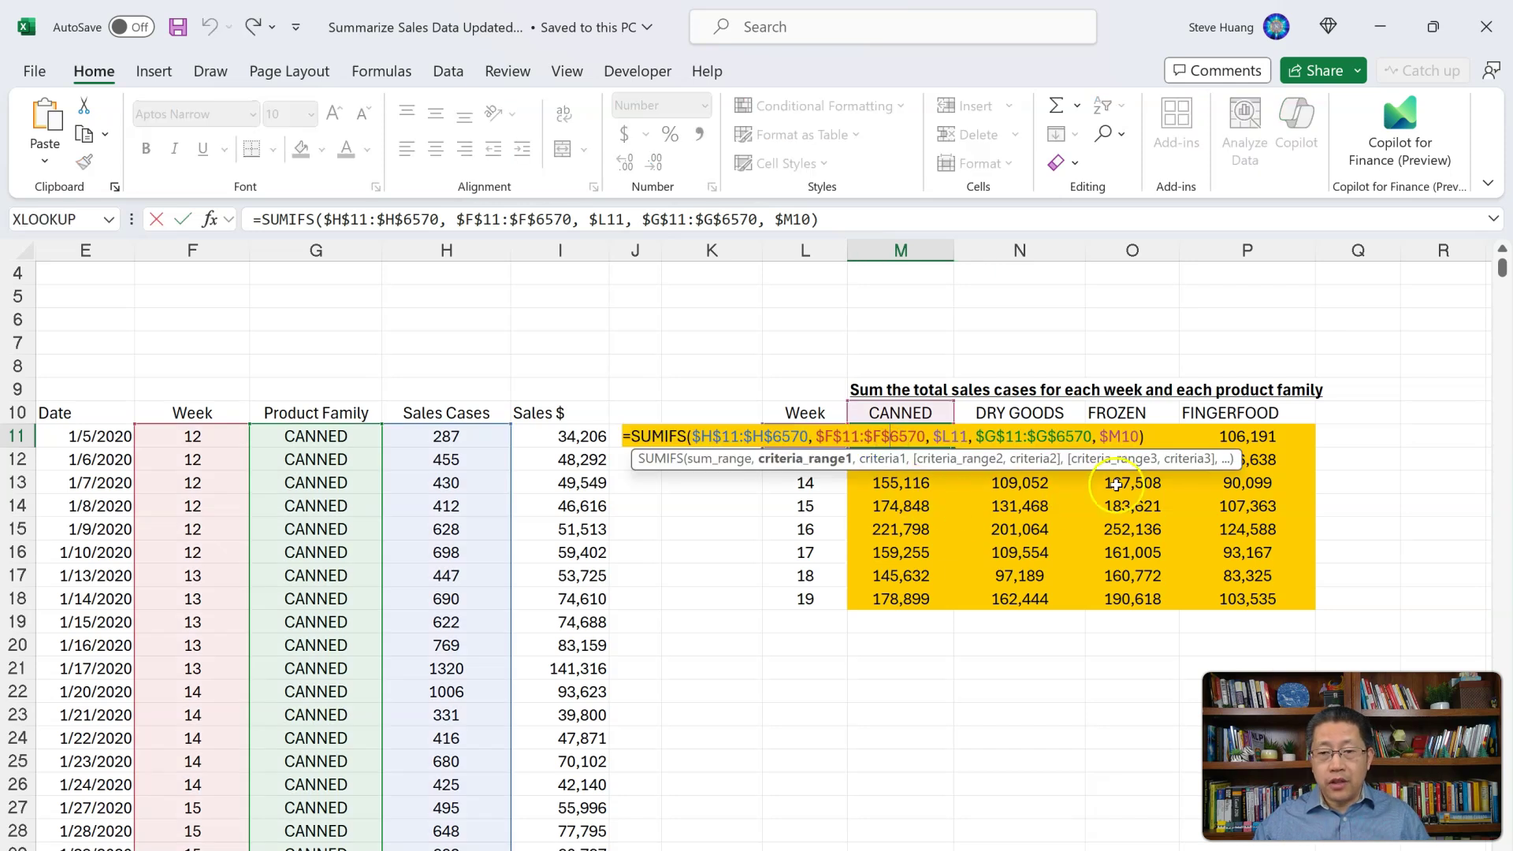
double_click(1135, 437)
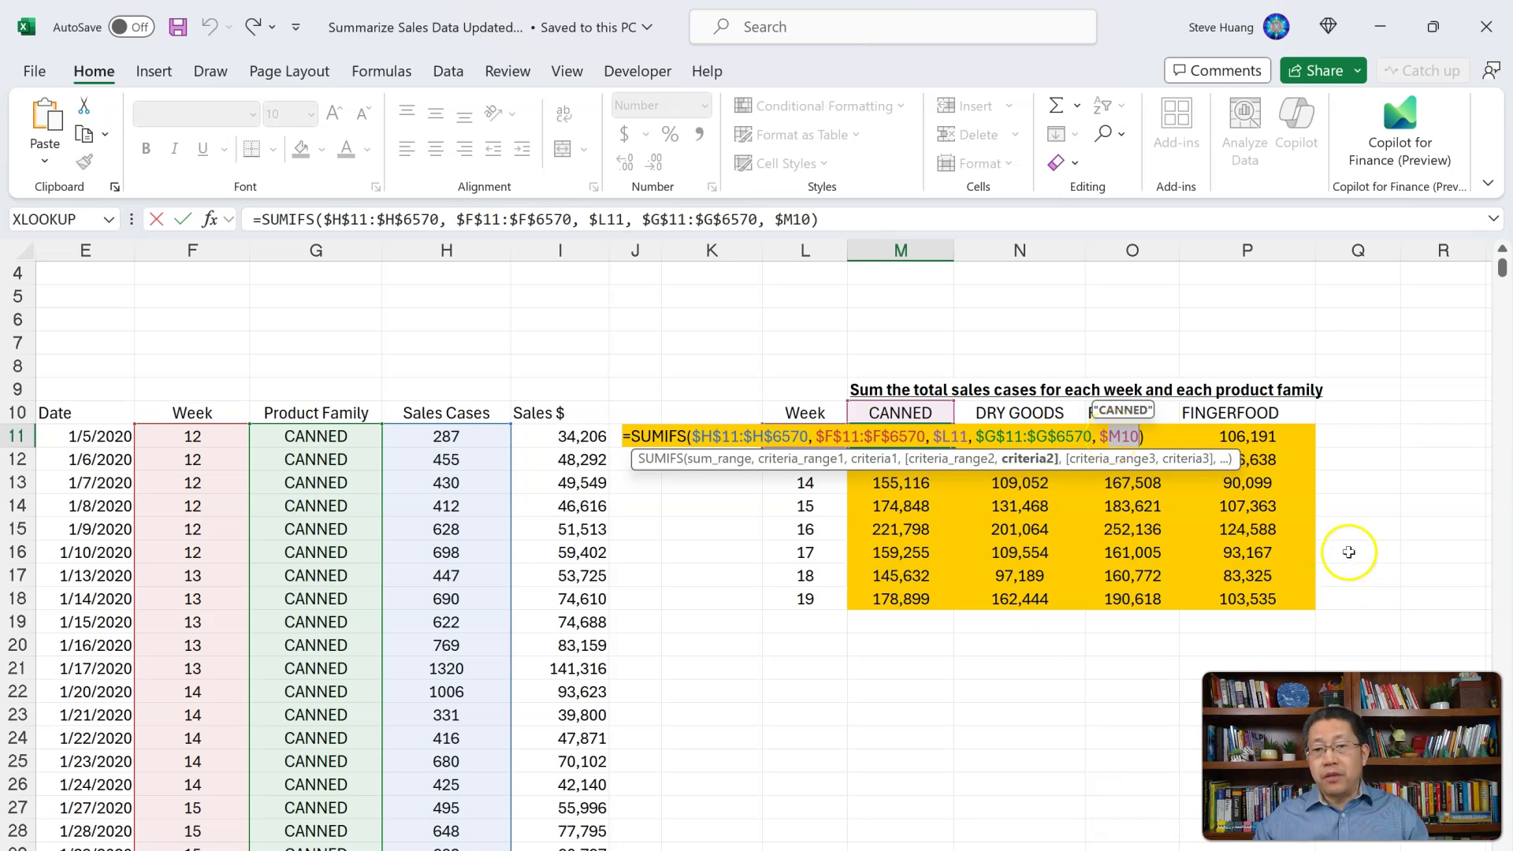
key(ctrl+Return)
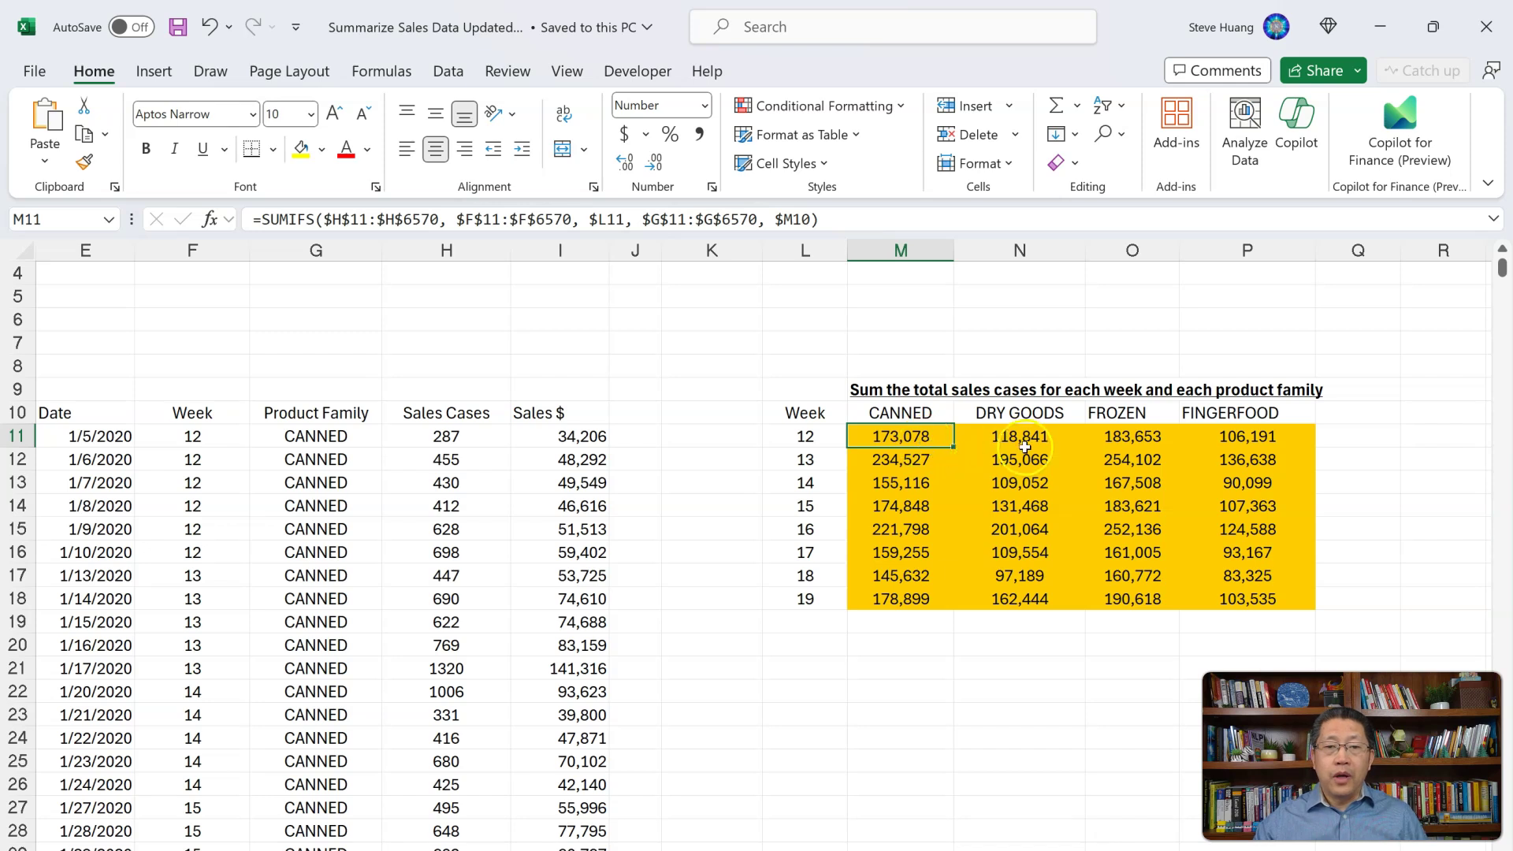
click(1035, 440)
click(1133, 440)
click(1221, 438)
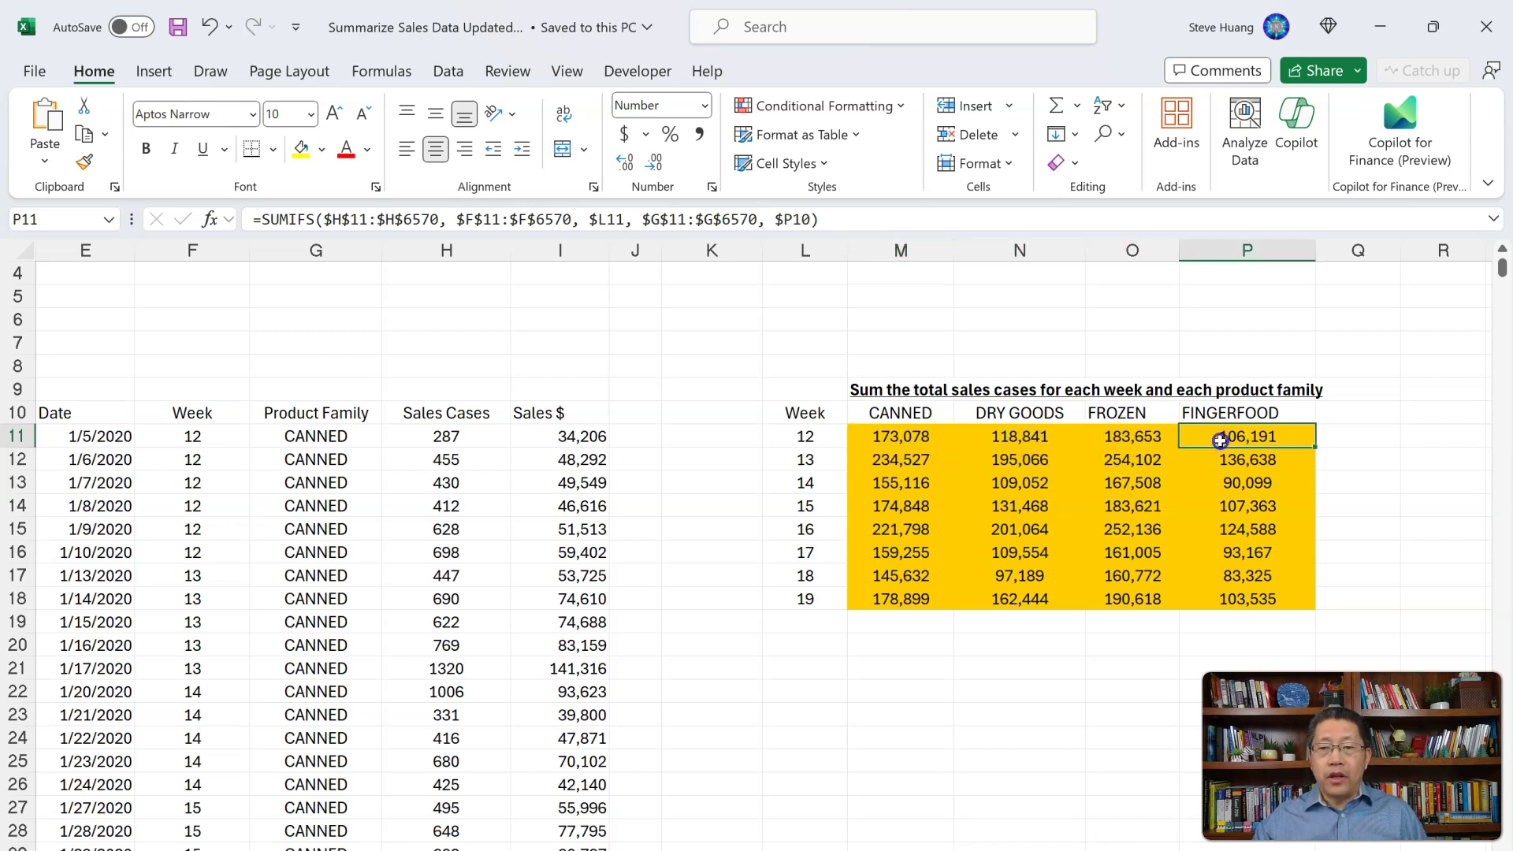
click(899, 436)
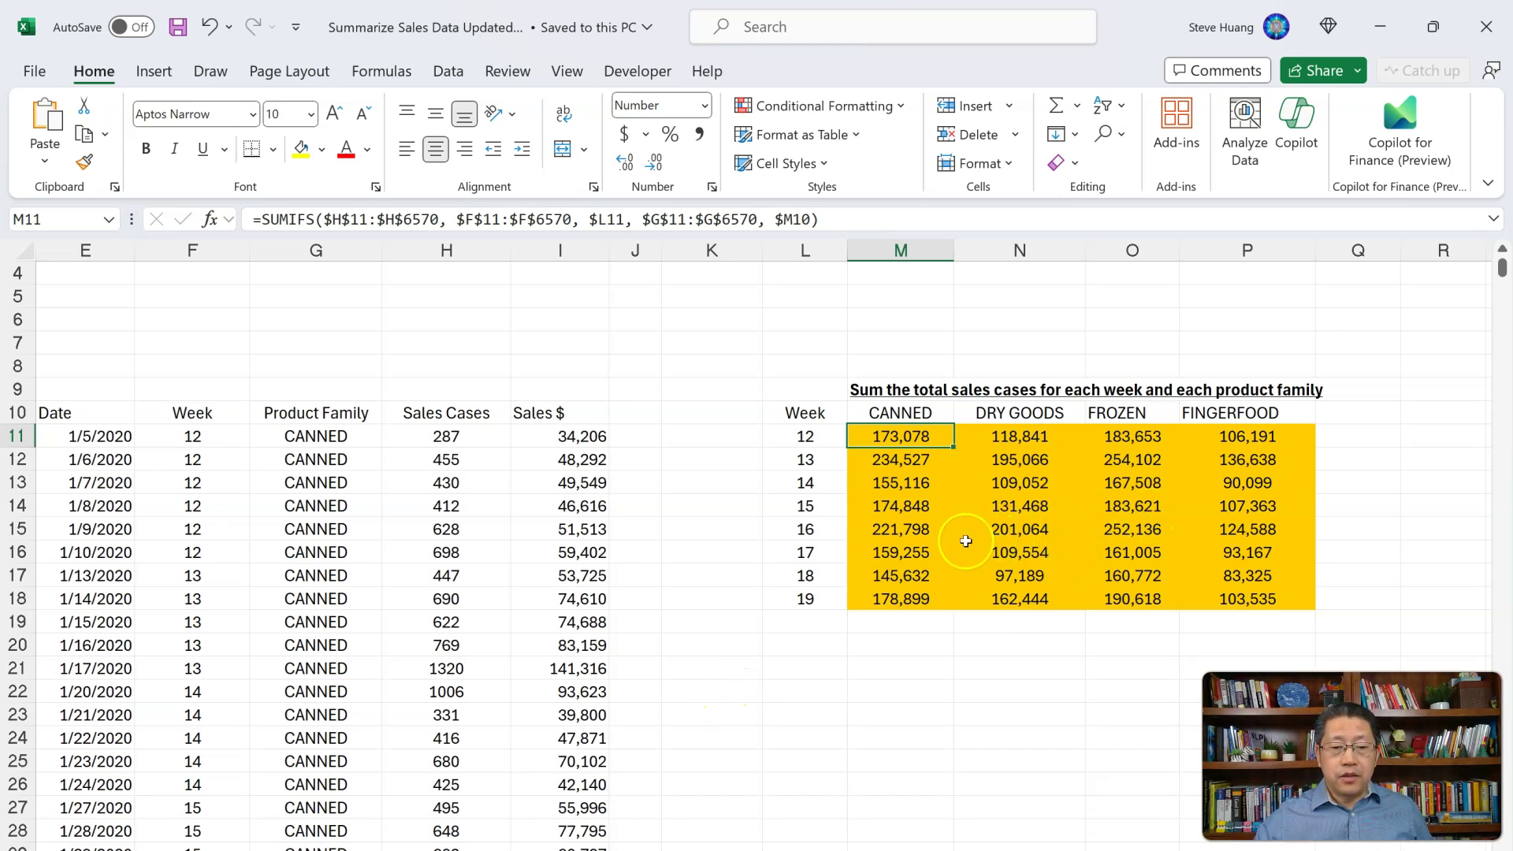
Step: Switch to ChatGPT, read Data Analyst's different formula approach, and download the Excel file with SUMPRODUCT formulas
key(alt+Tab)
scroll(733, 580, down, 1)
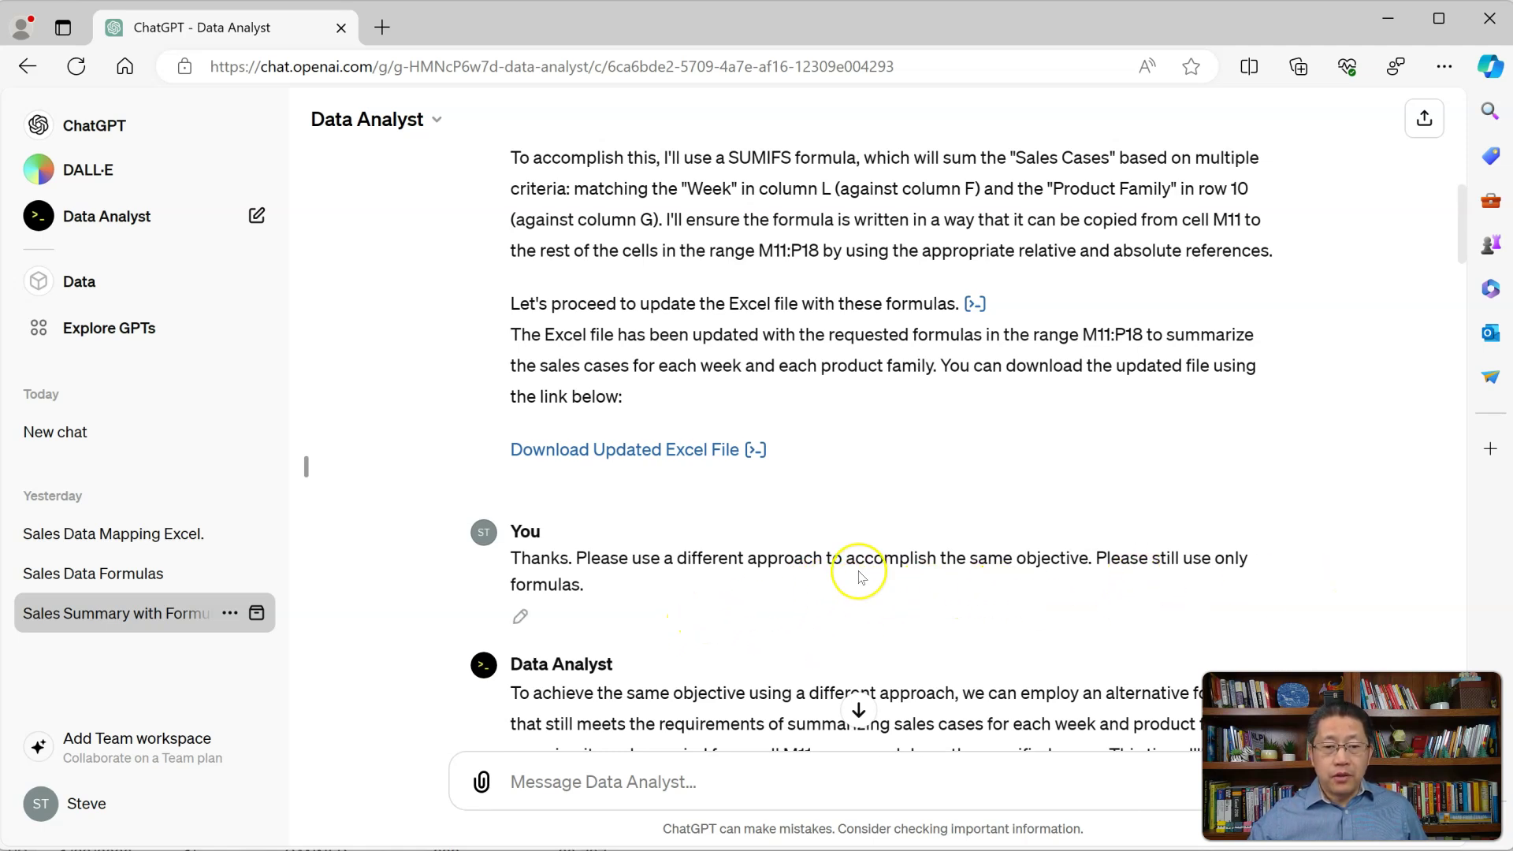
scroll(861, 576, down, 3)
scroll(861, 576, down, 1)
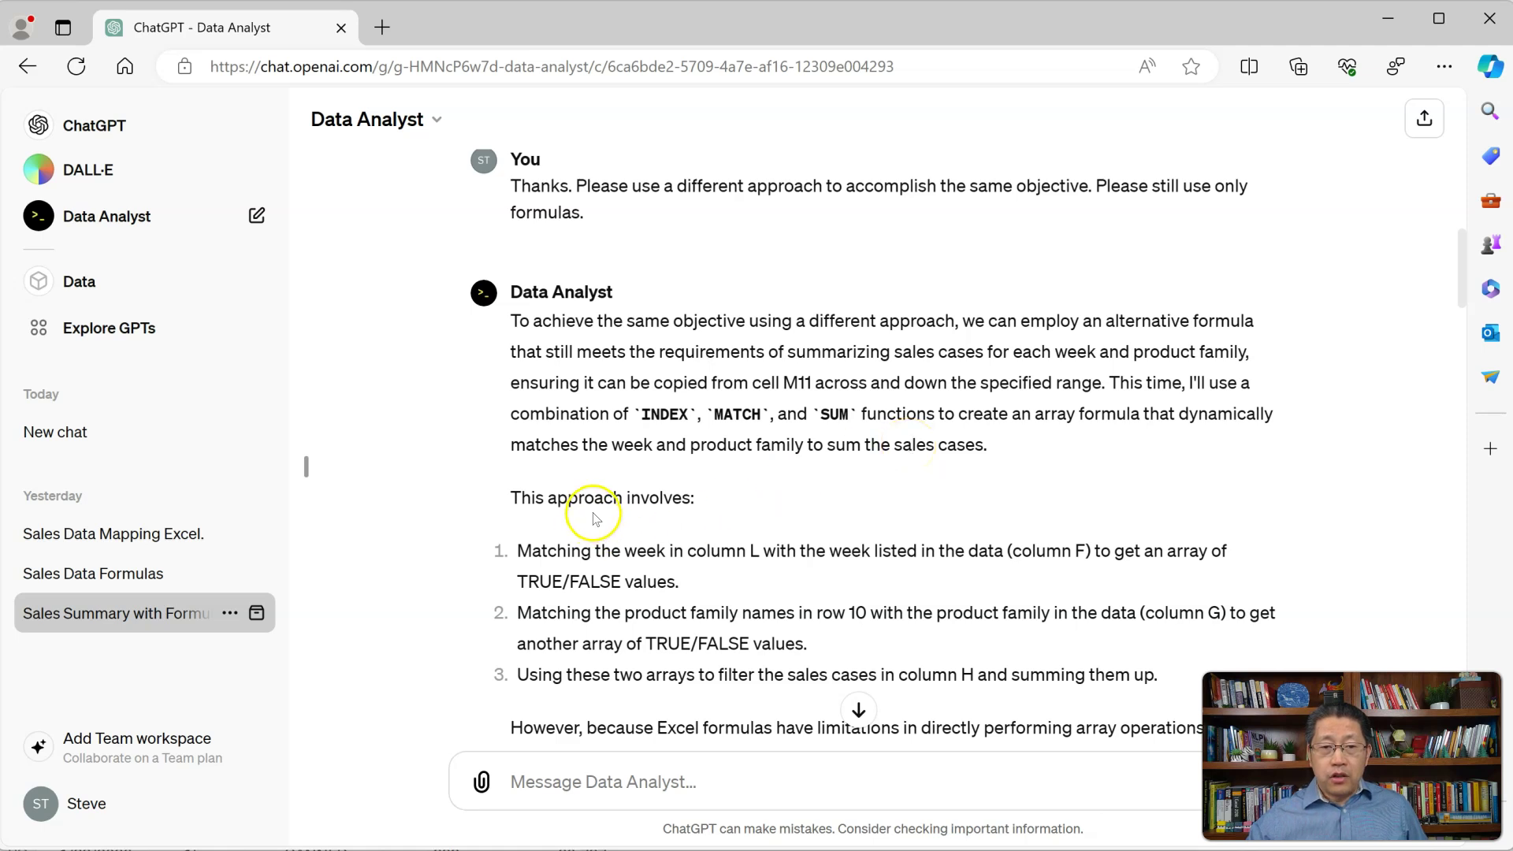
scroll(706, 643, down, 3)
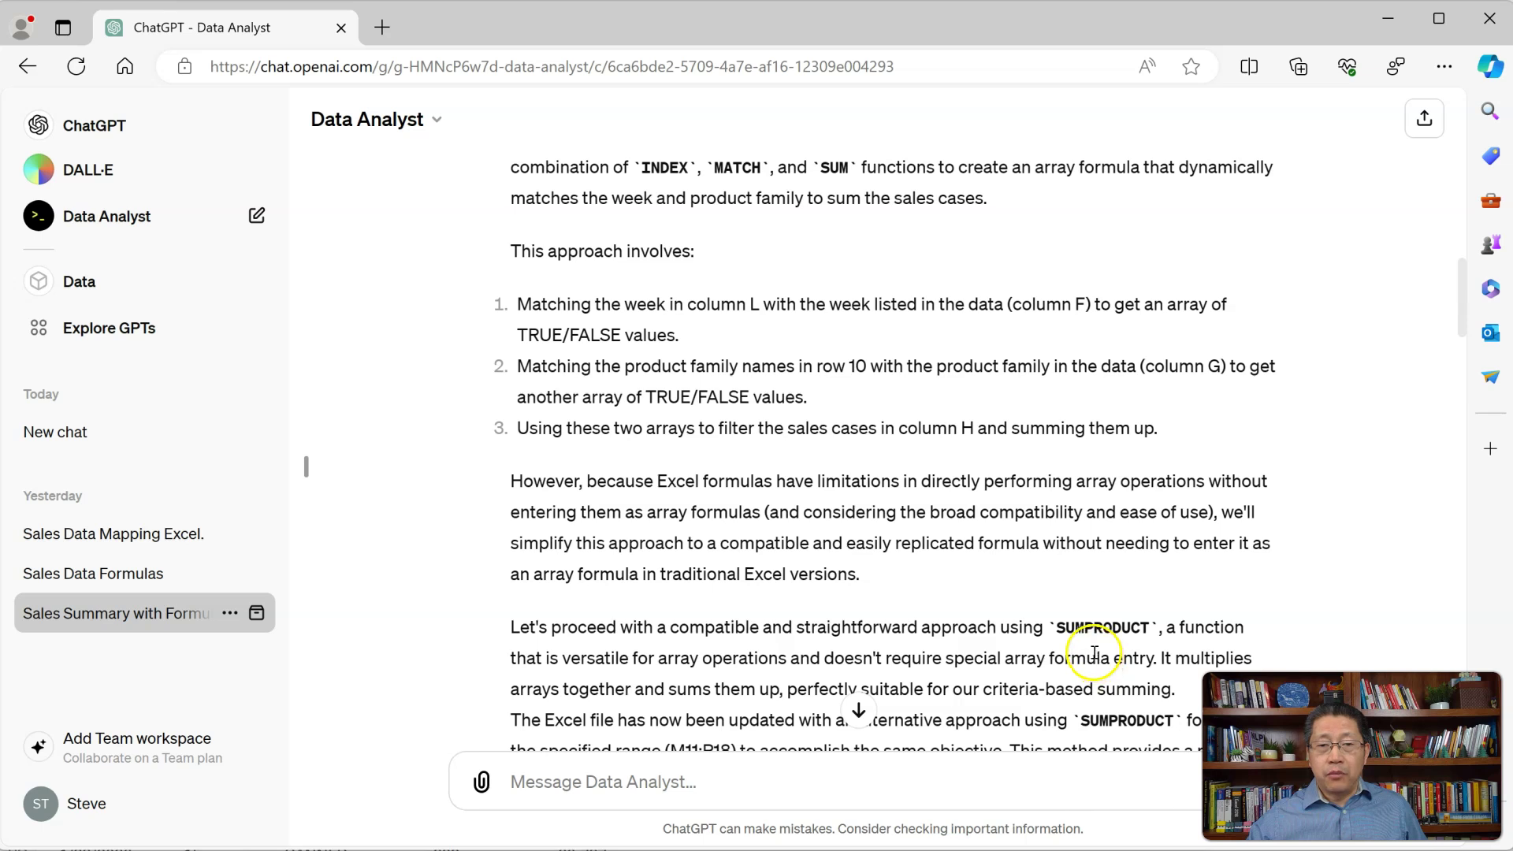
scroll(1095, 652, up, 2)
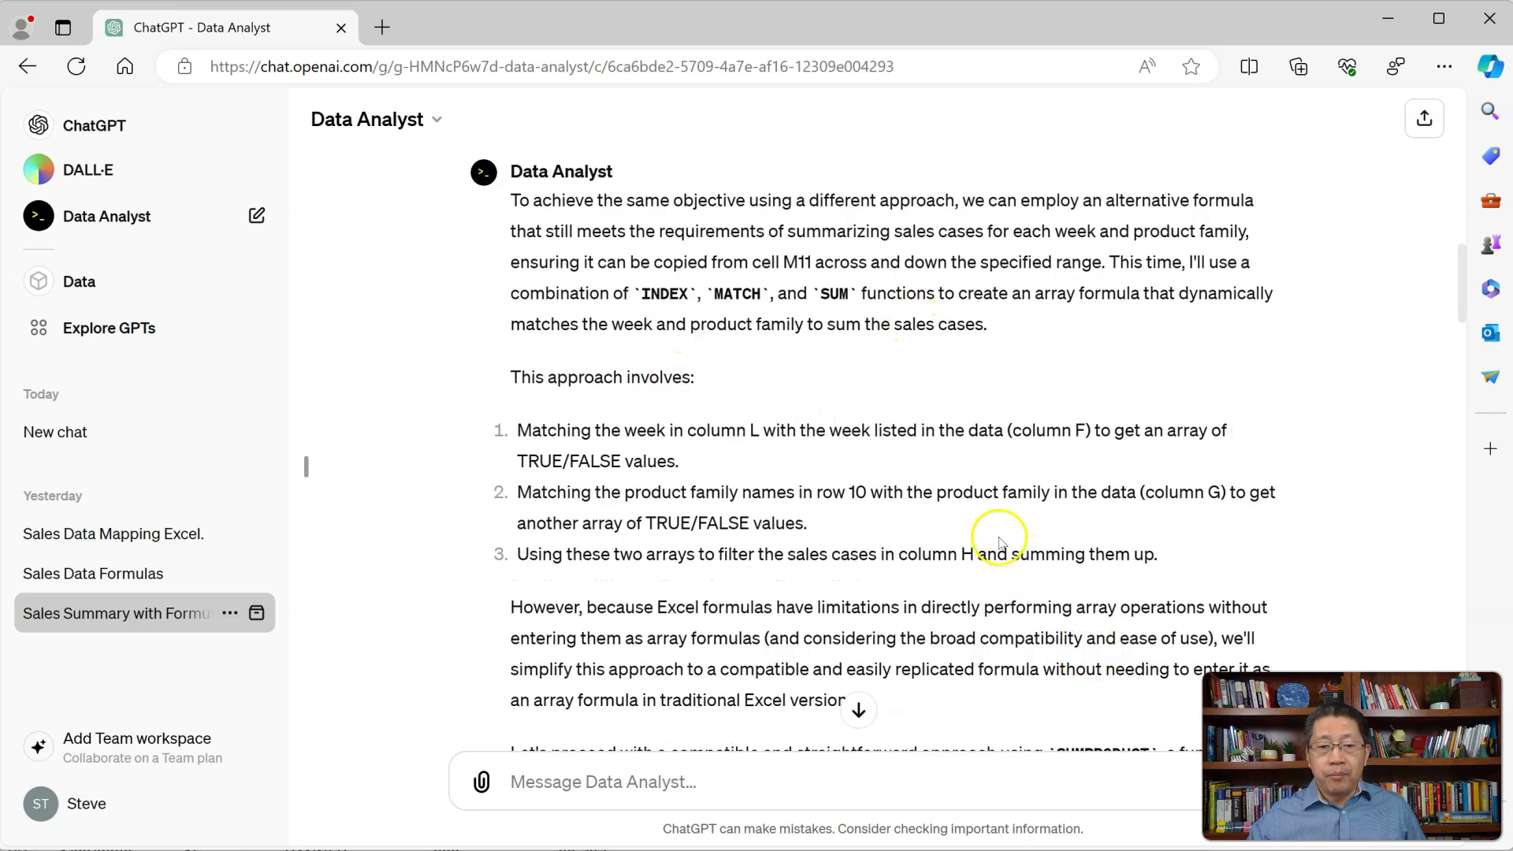
scroll(1013, 555, down, 4)
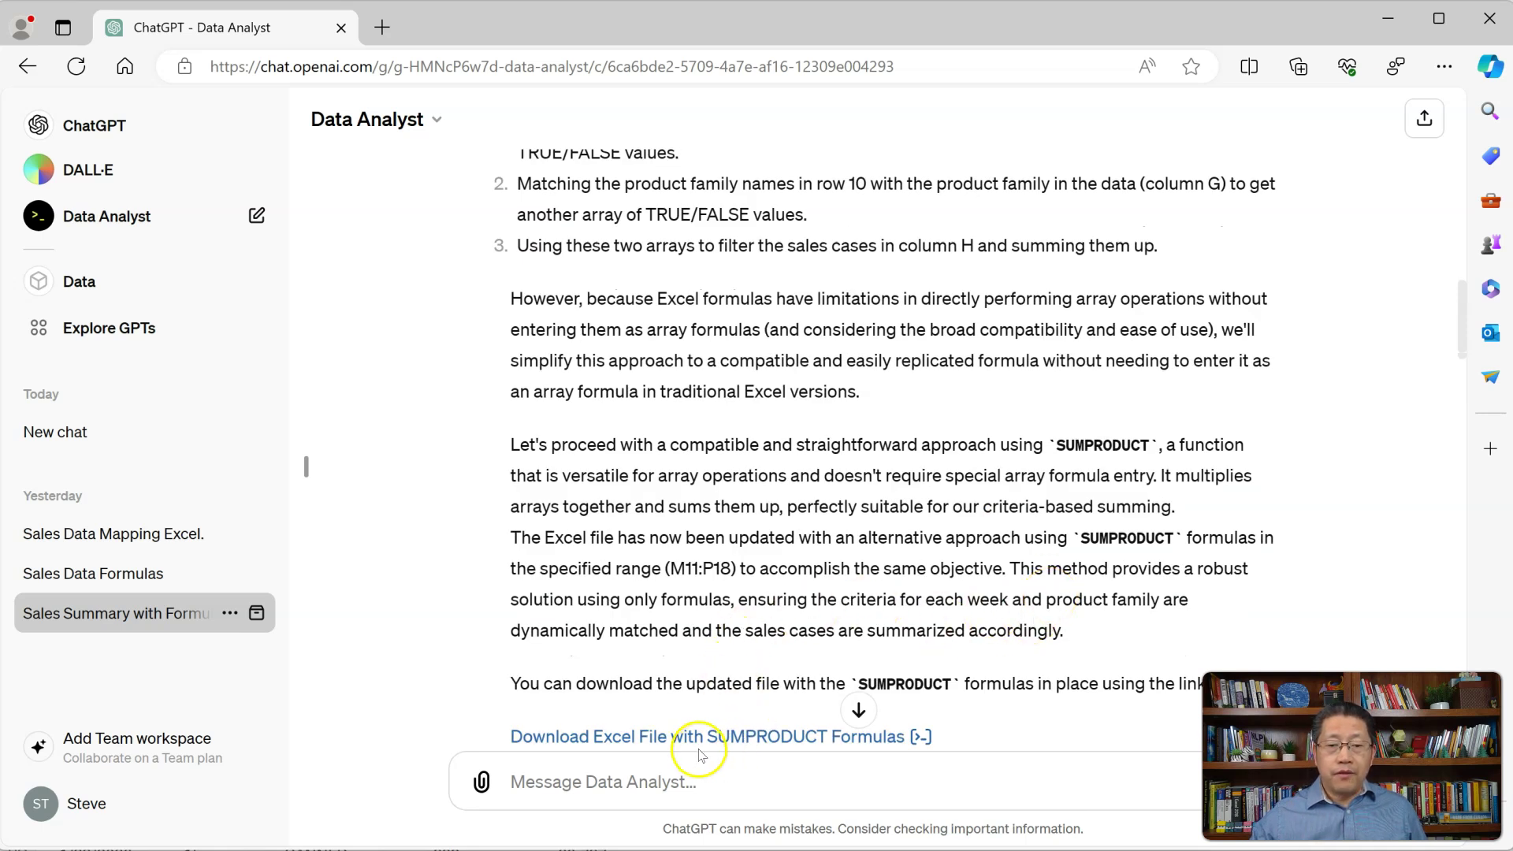
click(755, 737)
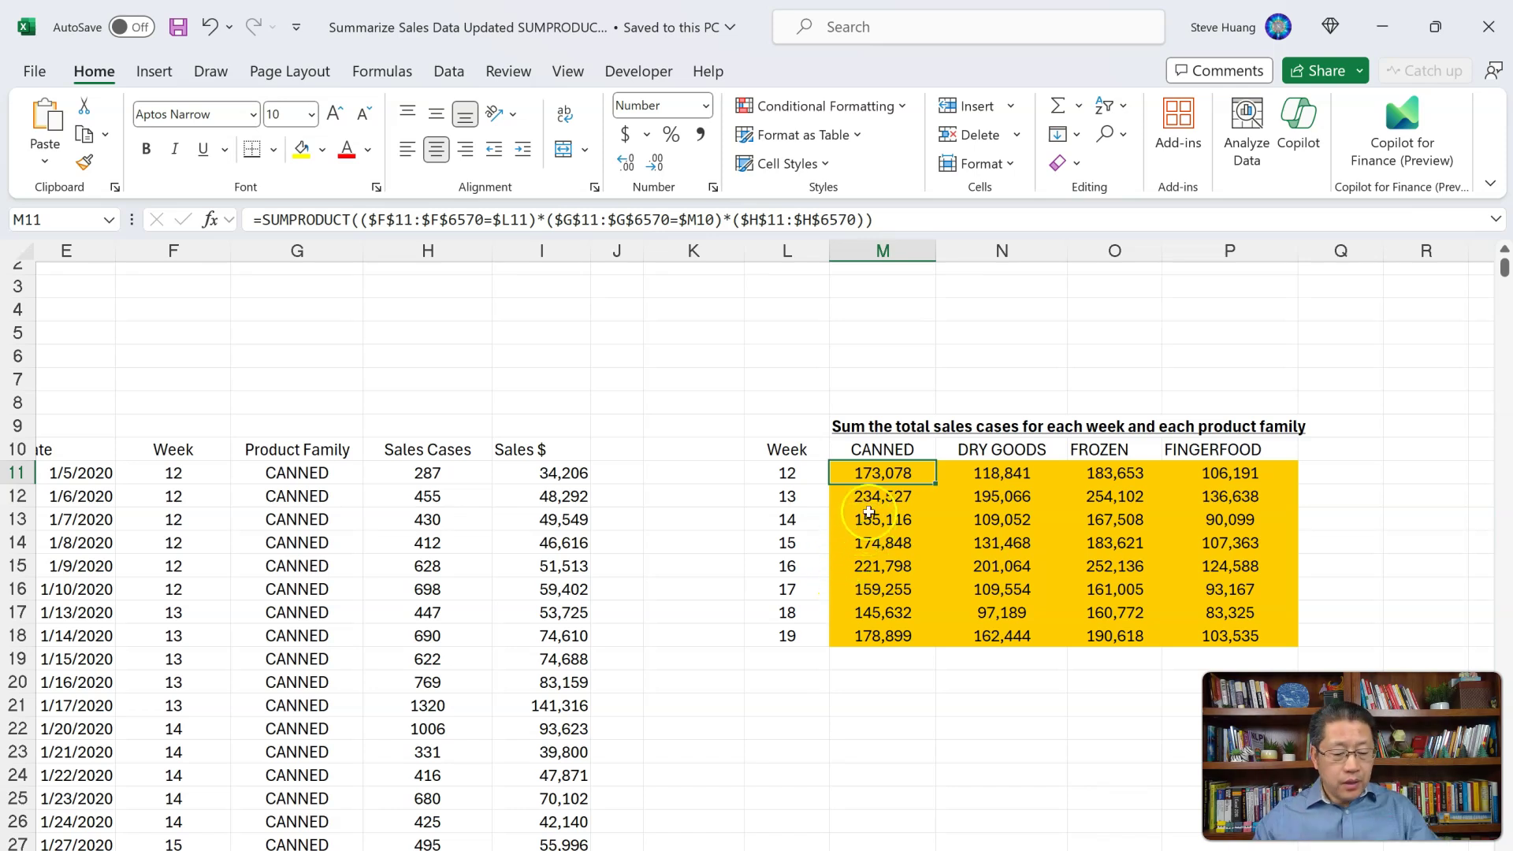
Step: In the downloaded SUMPRODUCT workbook in Excel, inspect the week, product family and sales cases arrays of M11's formula
key(F2)
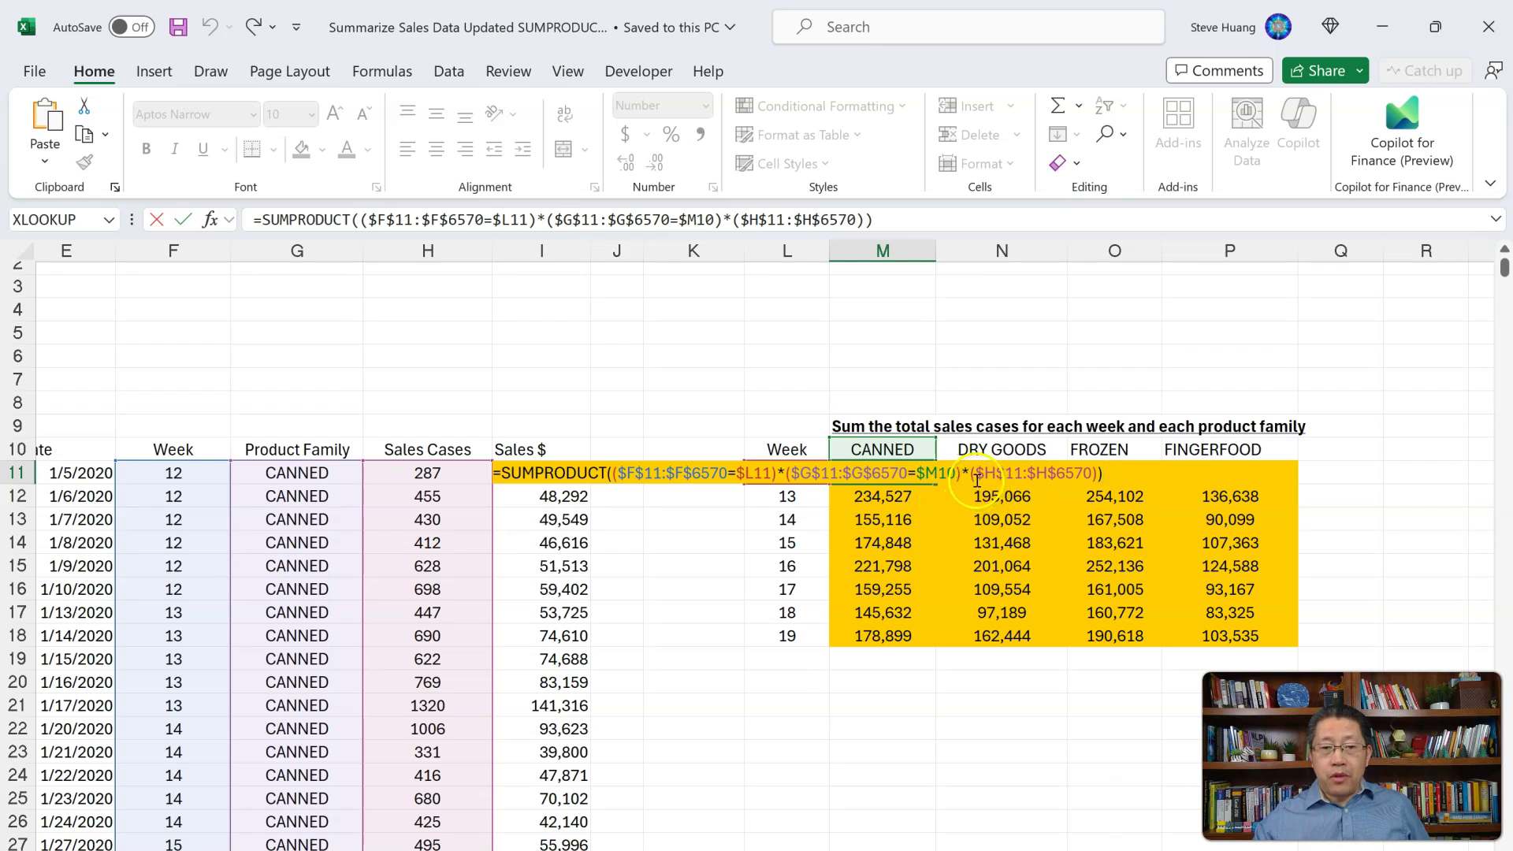
click(908, 504)
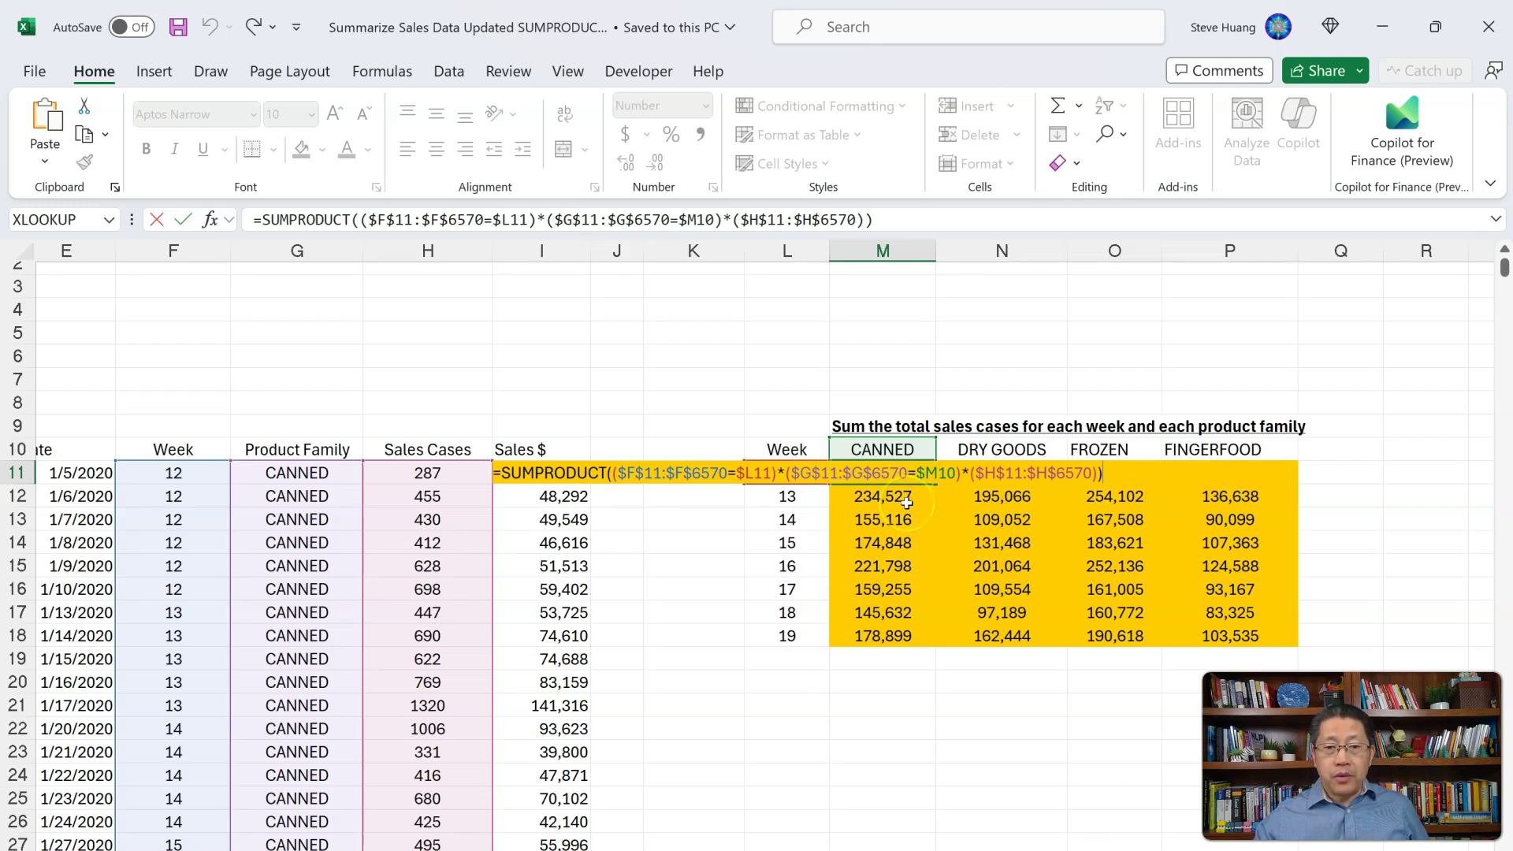
click(902, 505)
click(968, 513)
key(Escape)
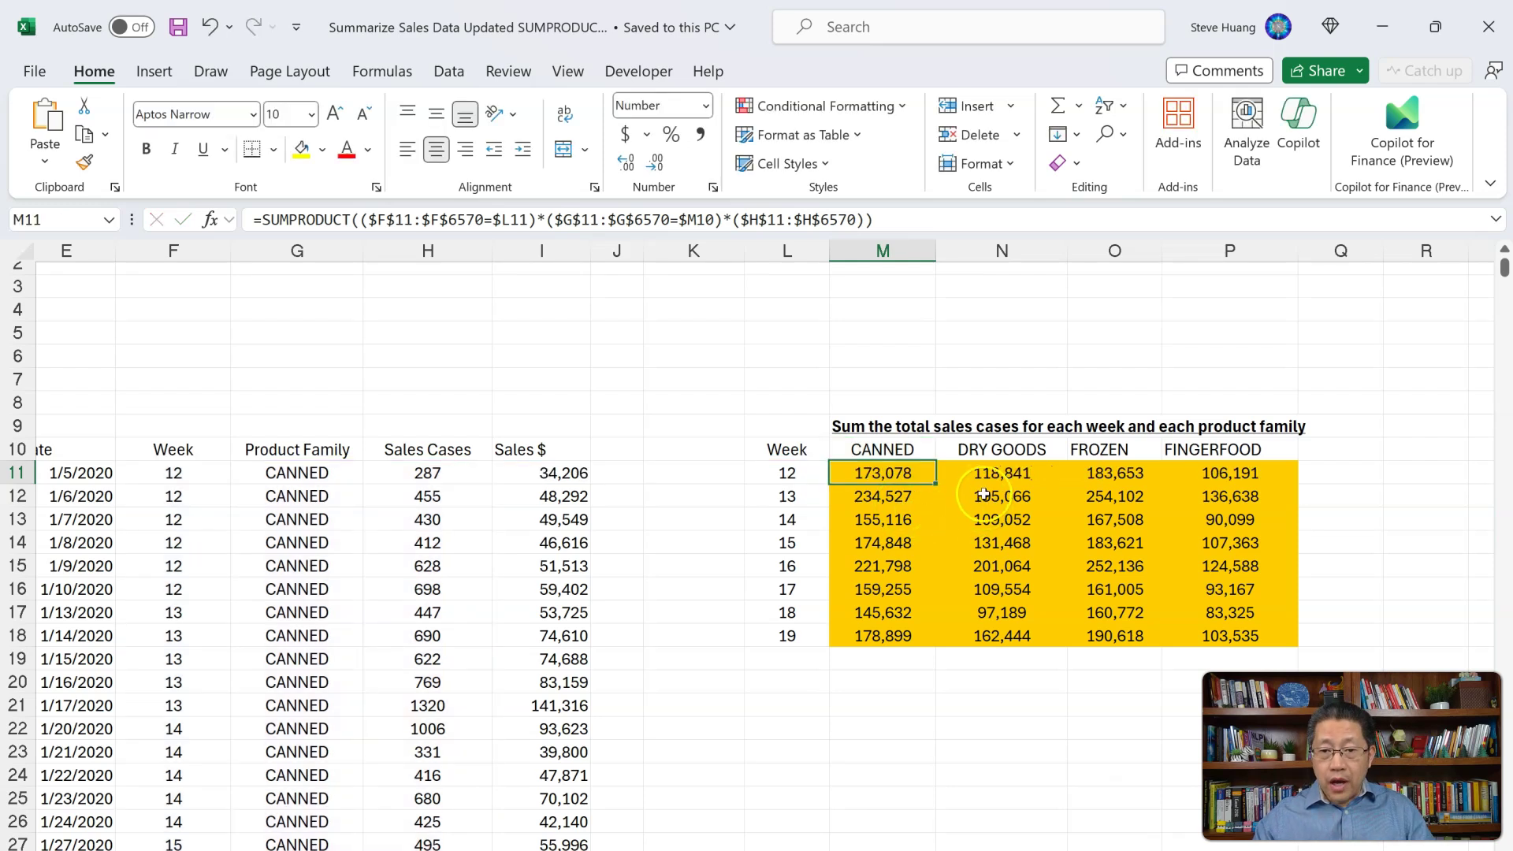
Step: Inspect the week 12 SUMPRODUCT formulas for DRY GOODS, FROZEN and FINGERFOOD in N11, O11 and P11
double_click(1001, 475)
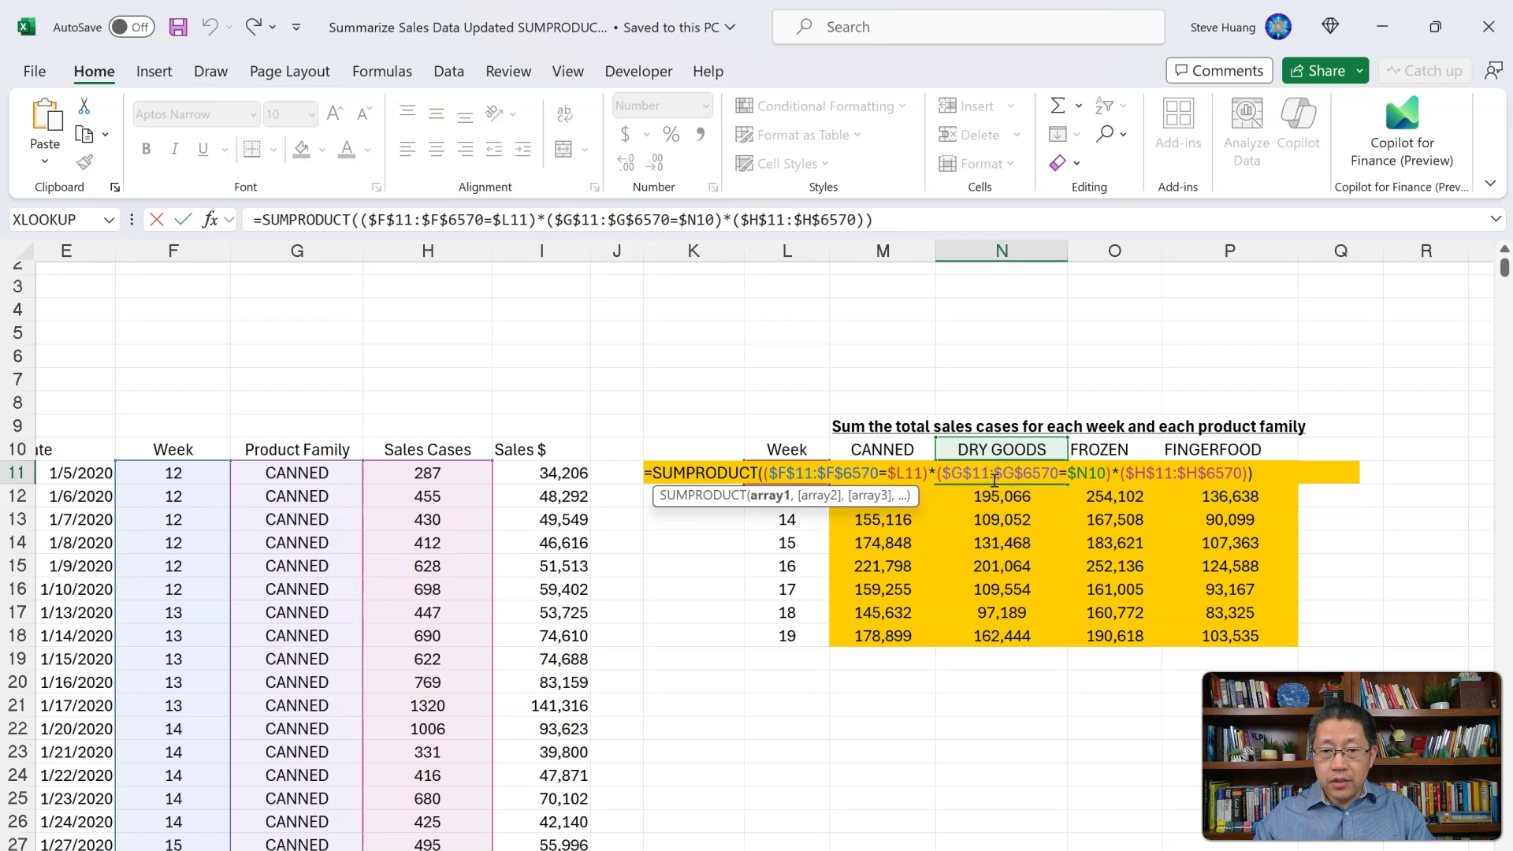
click(1108, 475)
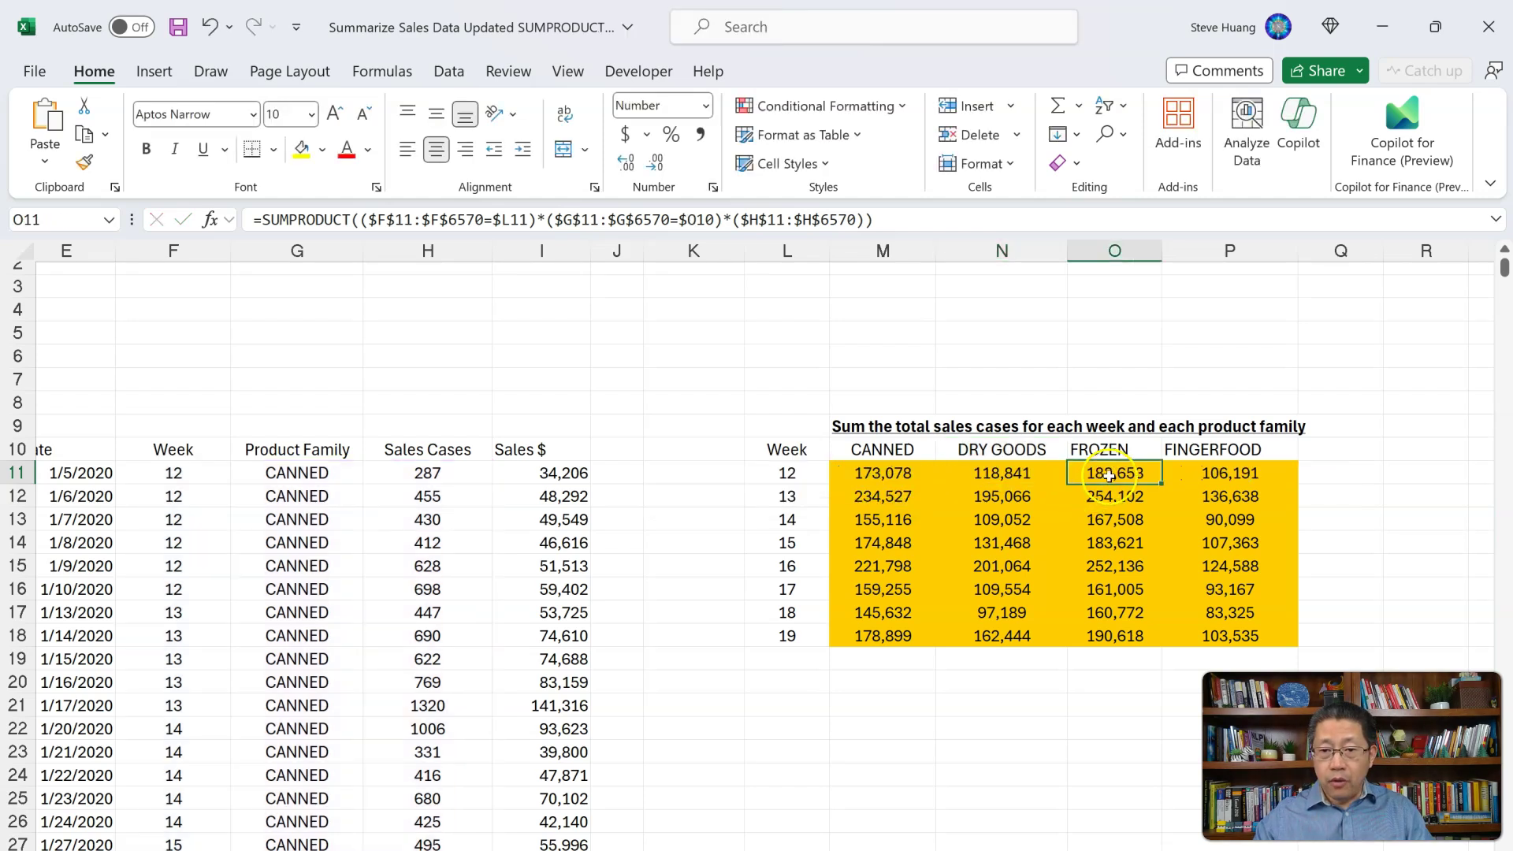
double_click(1109, 475)
key(Escape)
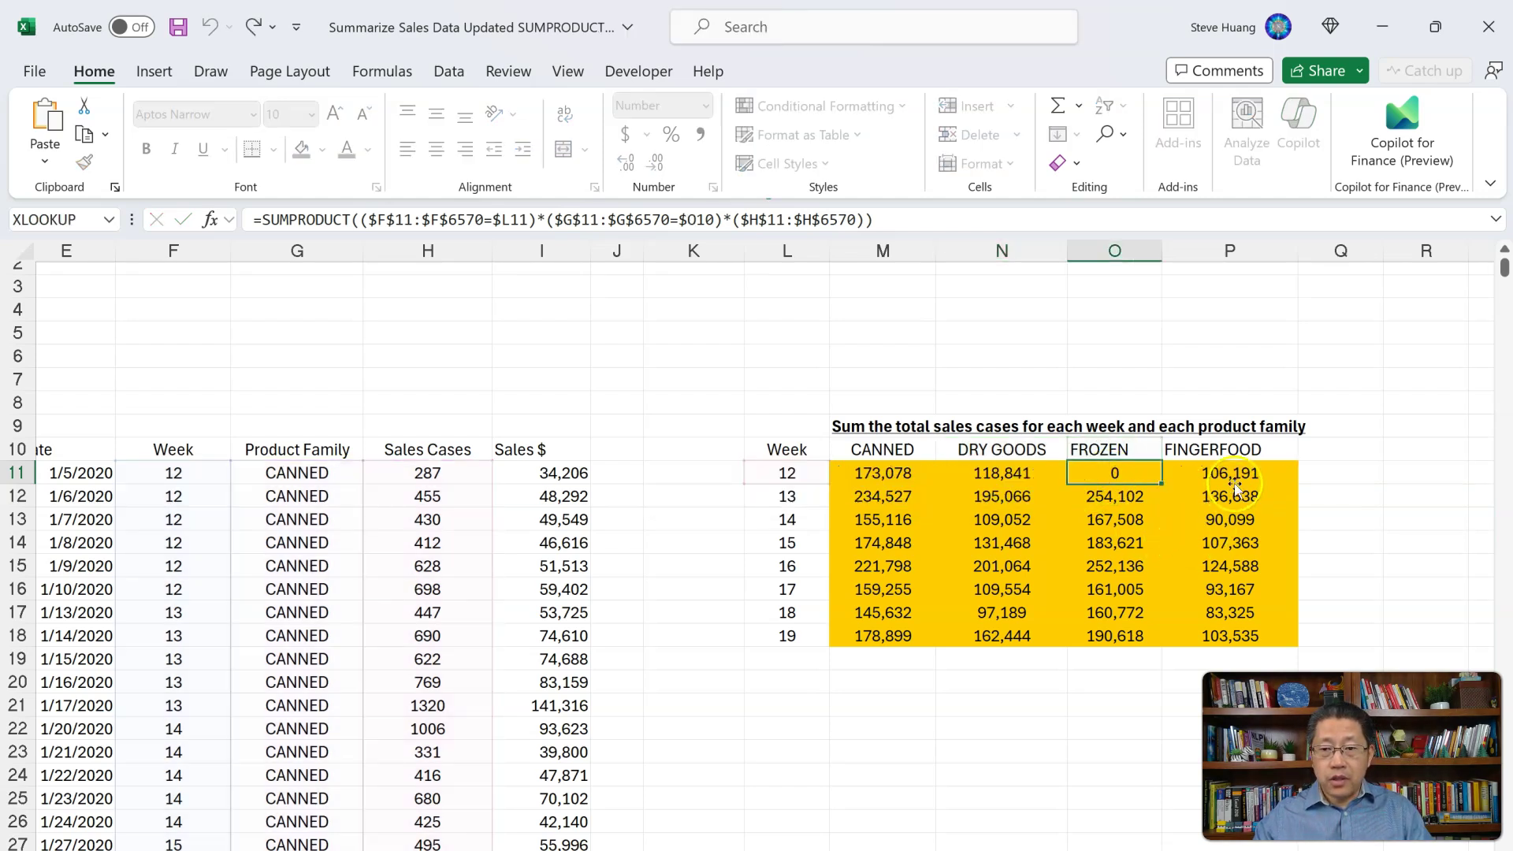
click(1236, 477)
double_click(1235, 477)
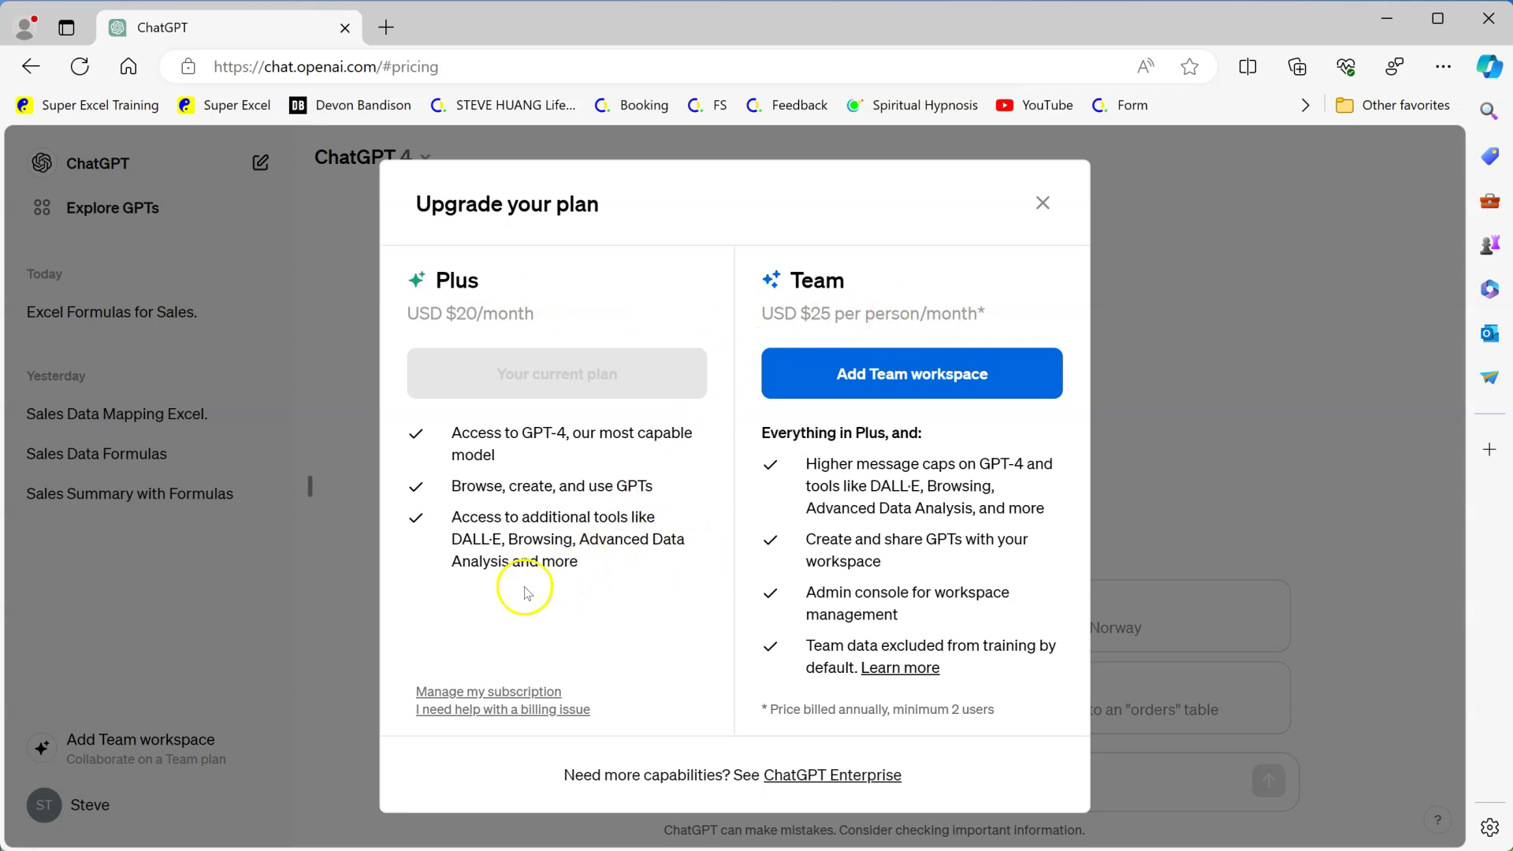
Step: Close the plan upgrade dialog and open the details of the Data Analyst GPT made by ChatGPT from the GPT directory
click(1043, 204)
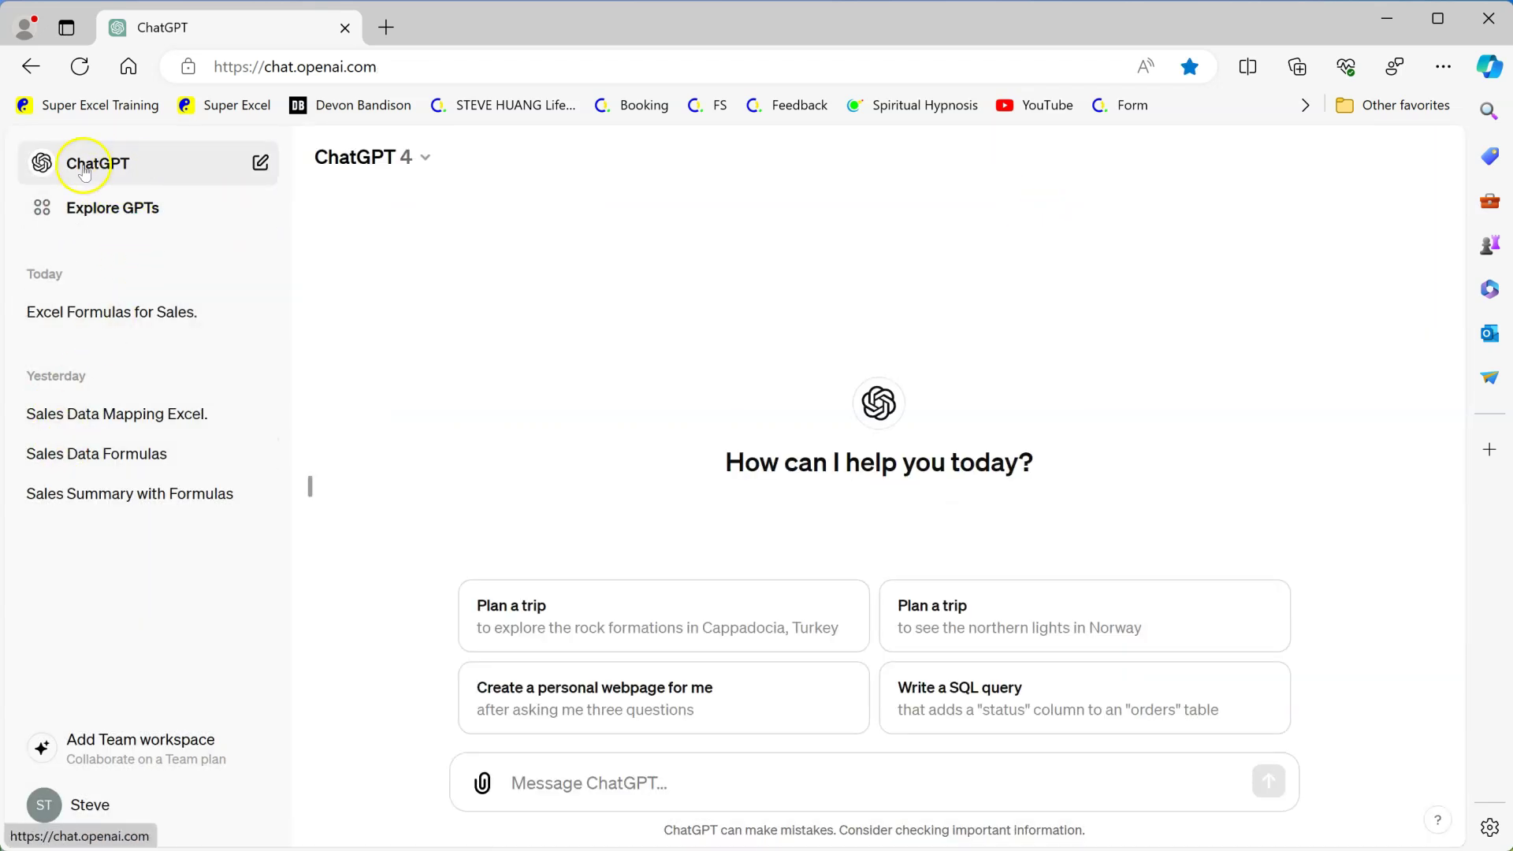
click(107, 220)
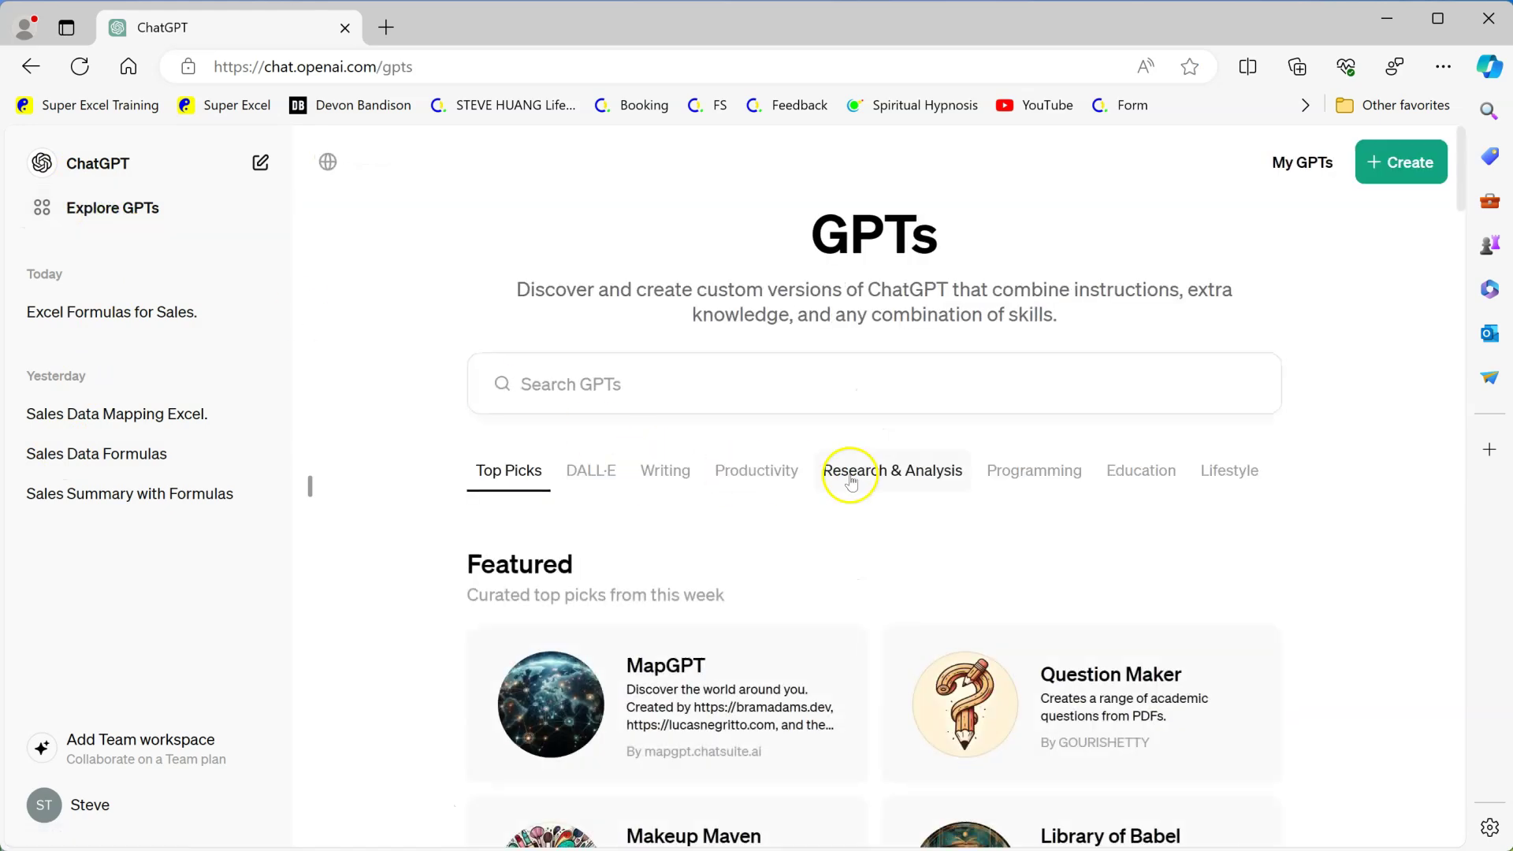
scroll(859, 497, down, 5)
scroll(862, 502, down, 3)
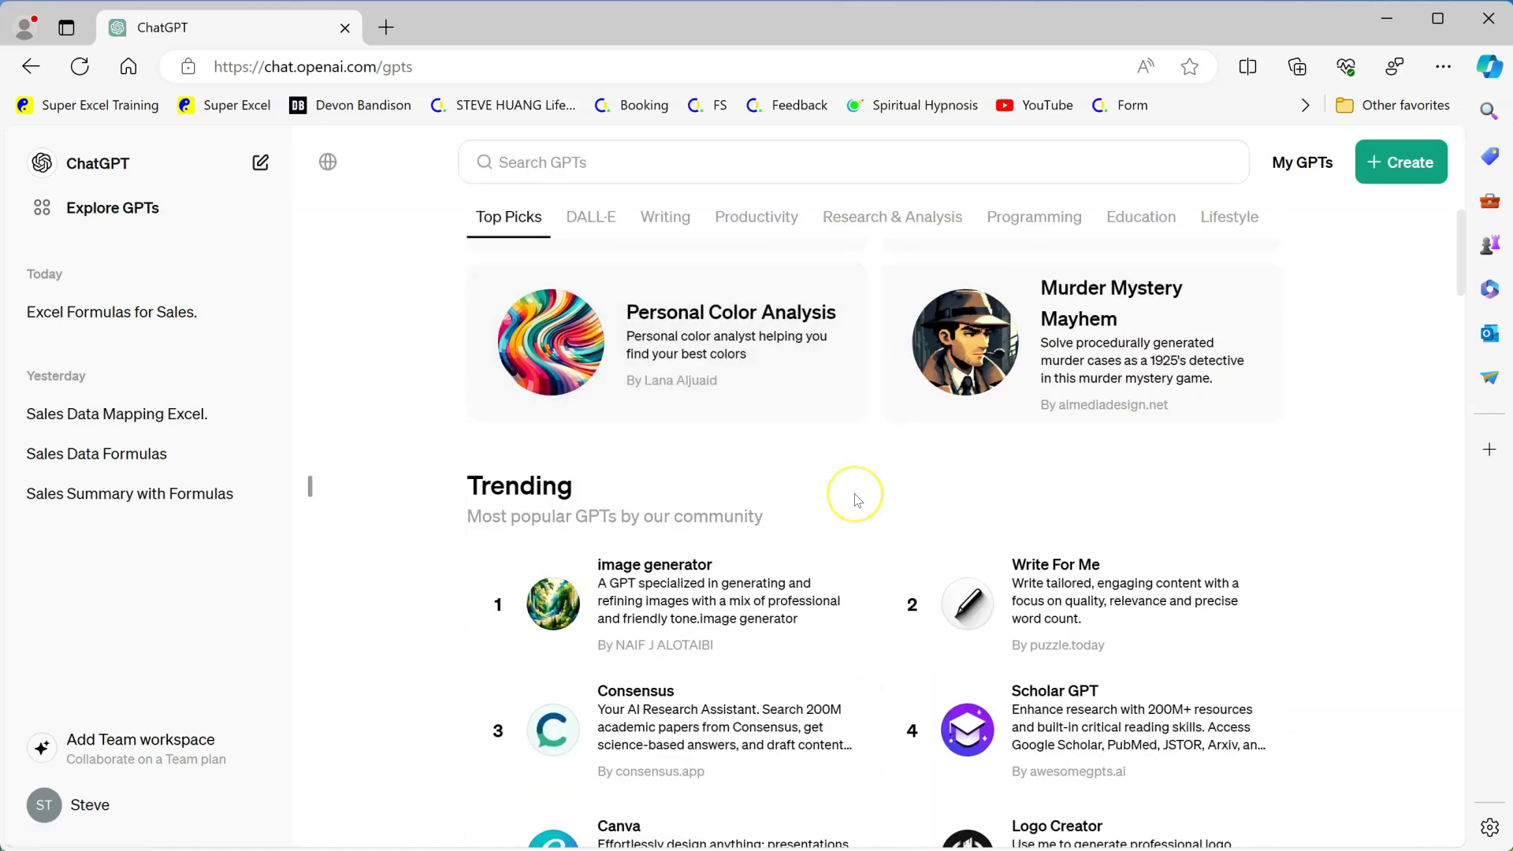
scroll(857, 500, down, 5)
scroll(857, 501, down, 2)
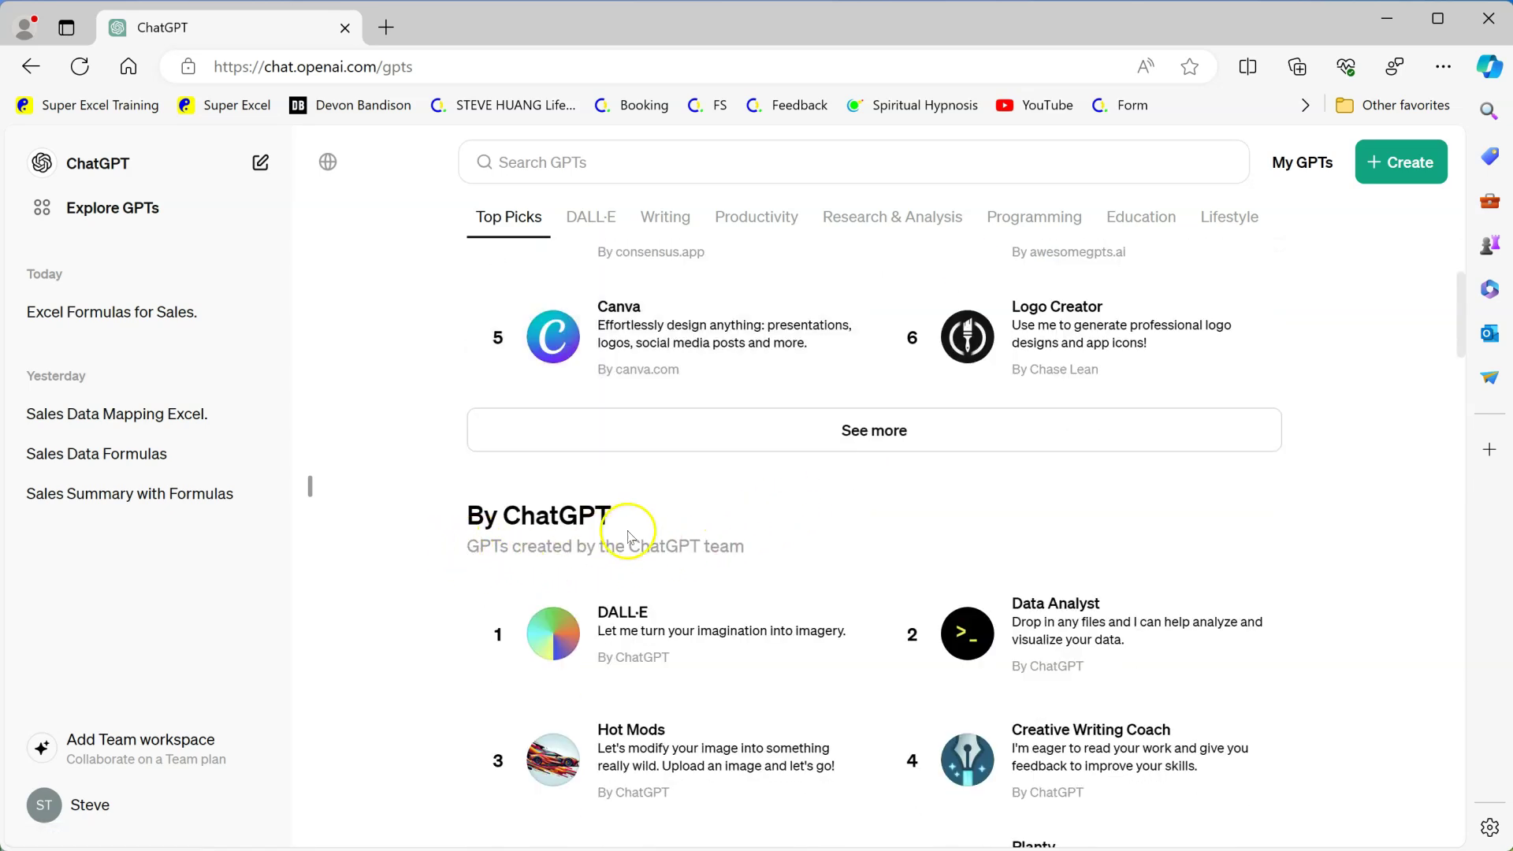
click(1053, 638)
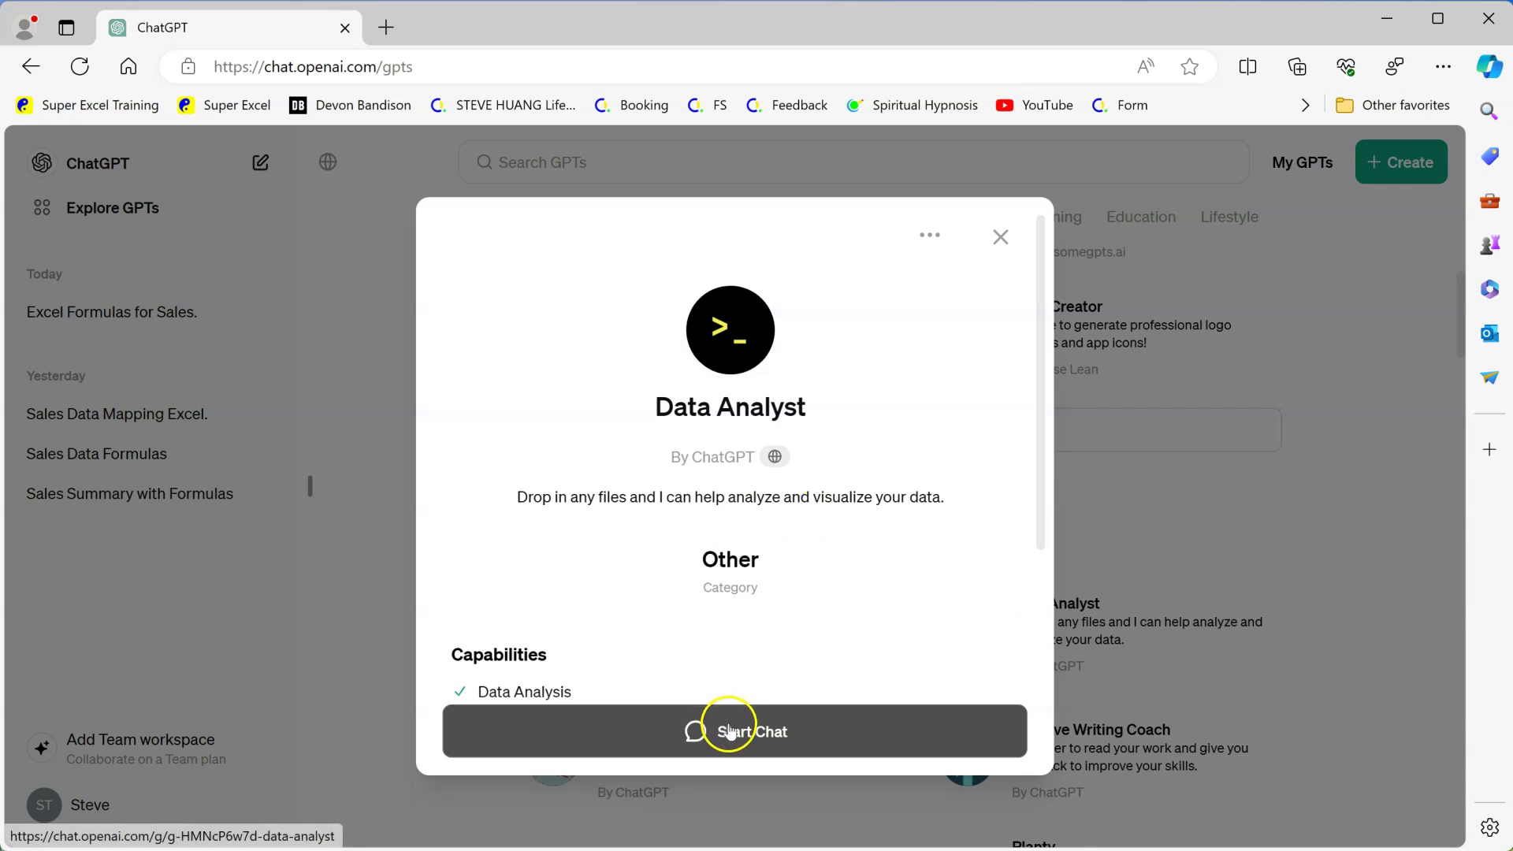
Step: Keep the Data Analyst GPT in the sidebar and close its details
click(933, 246)
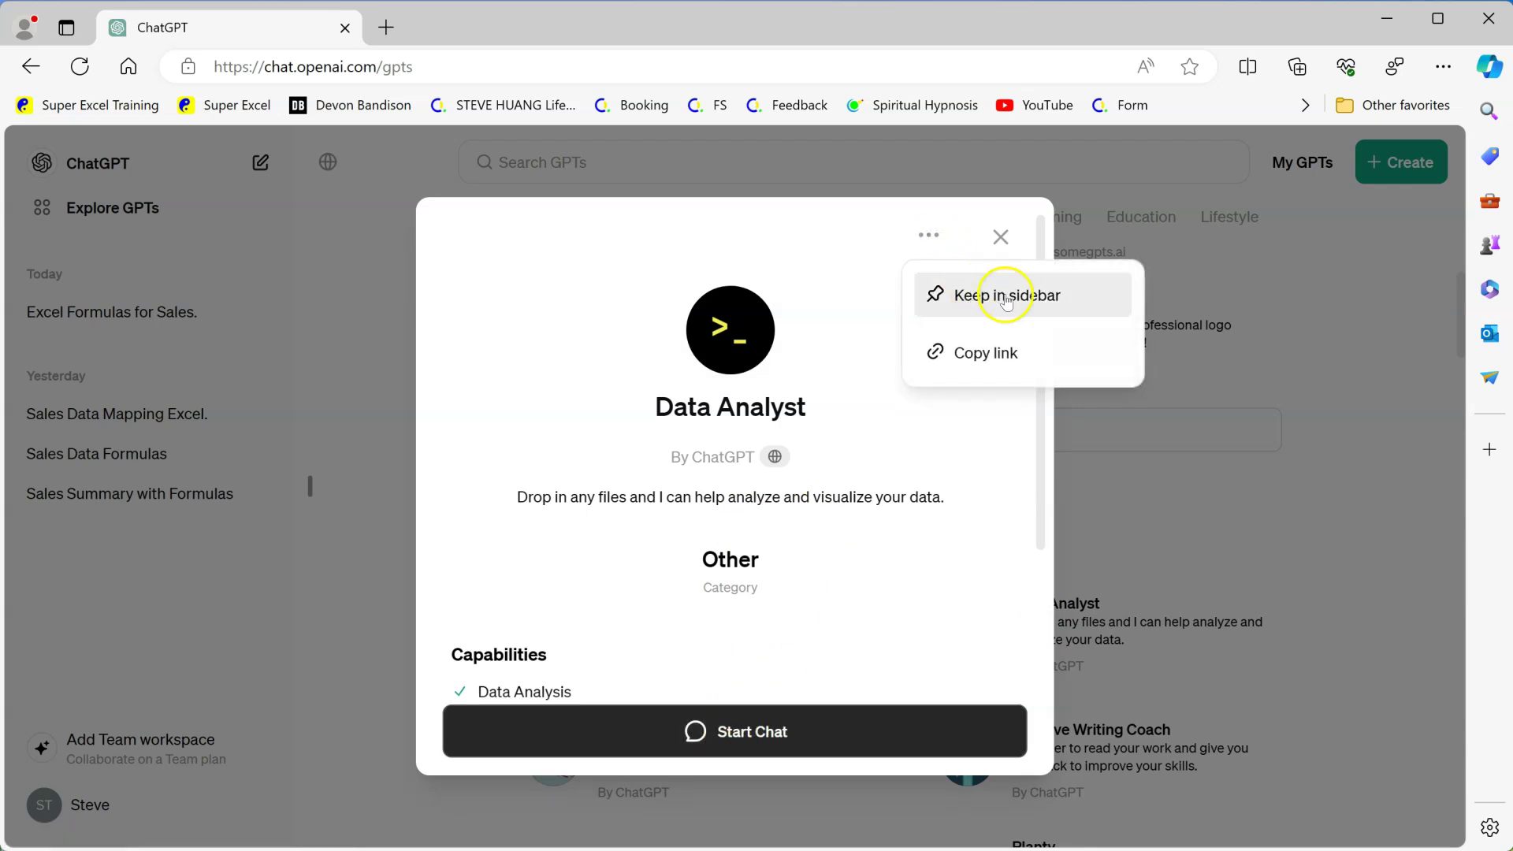
click(977, 298)
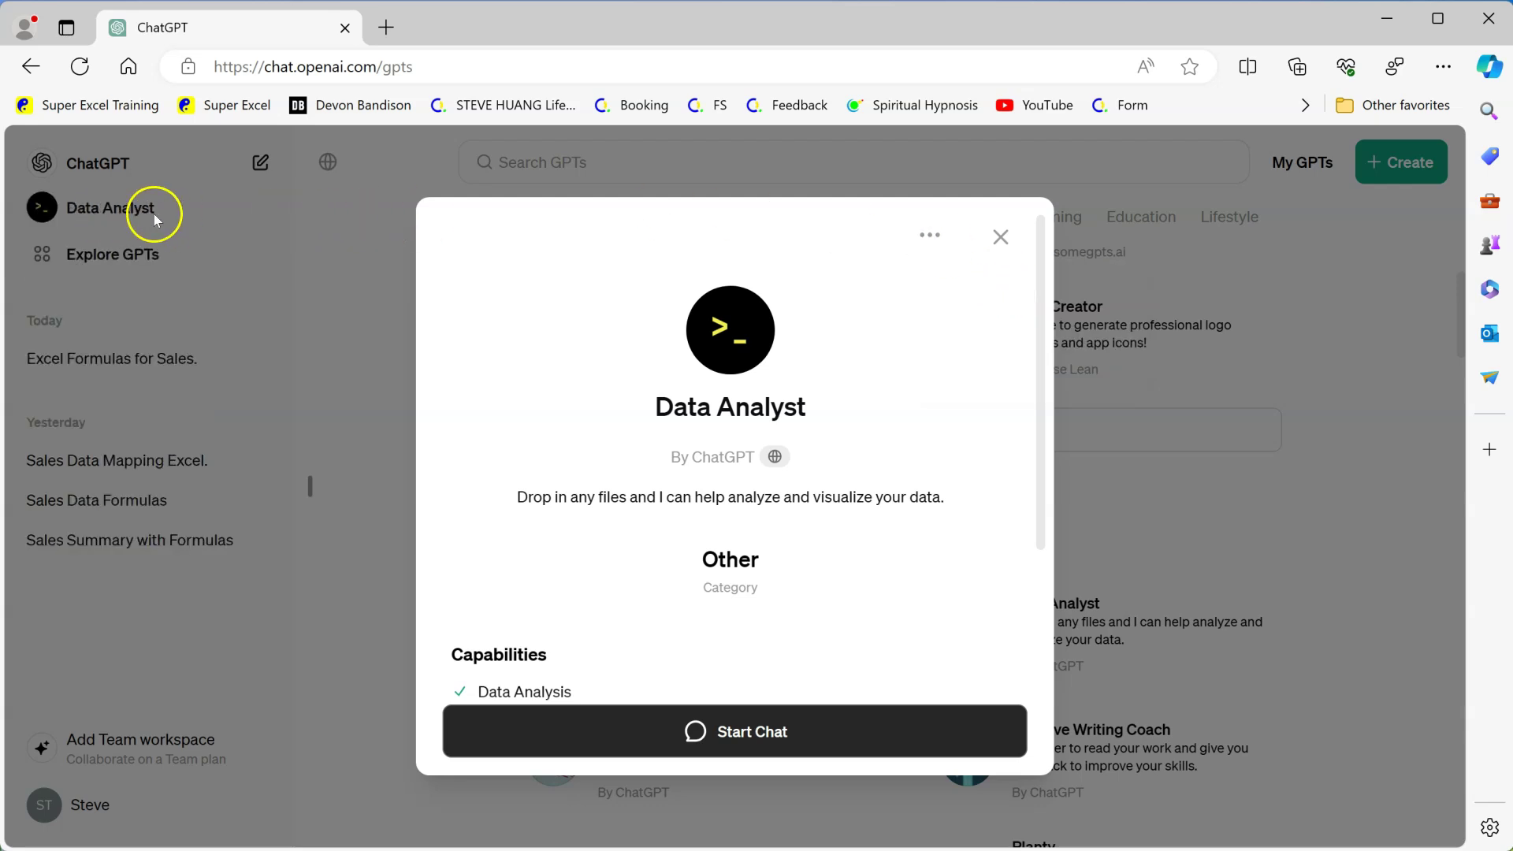
click(1001, 236)
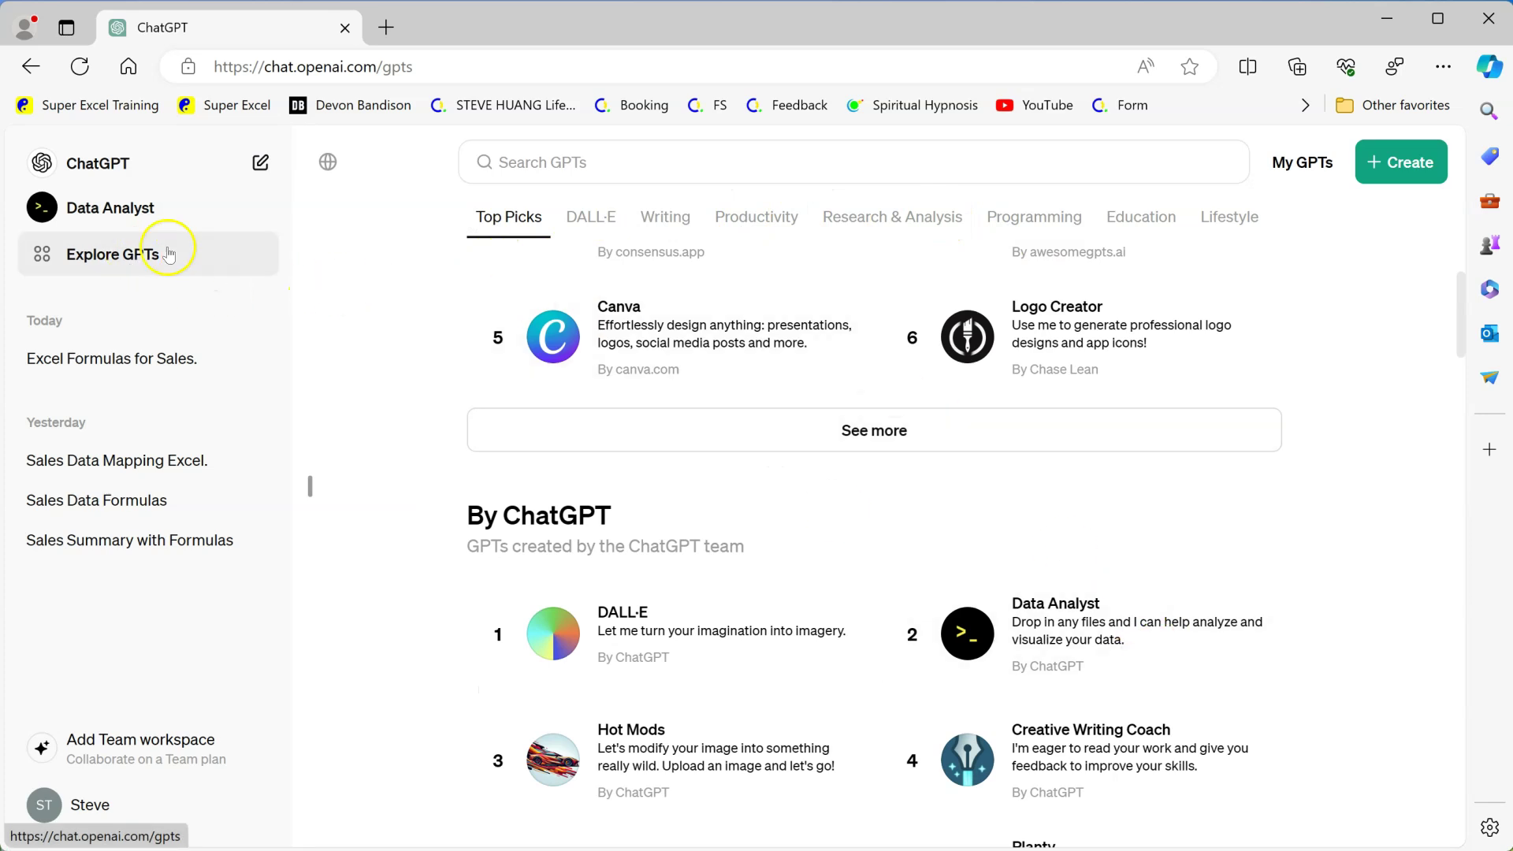
Step: Open the pinned Data Analyst GPT's chat page and return to a standard ChatGPT 4 chat to compare the two
click(65, 225)
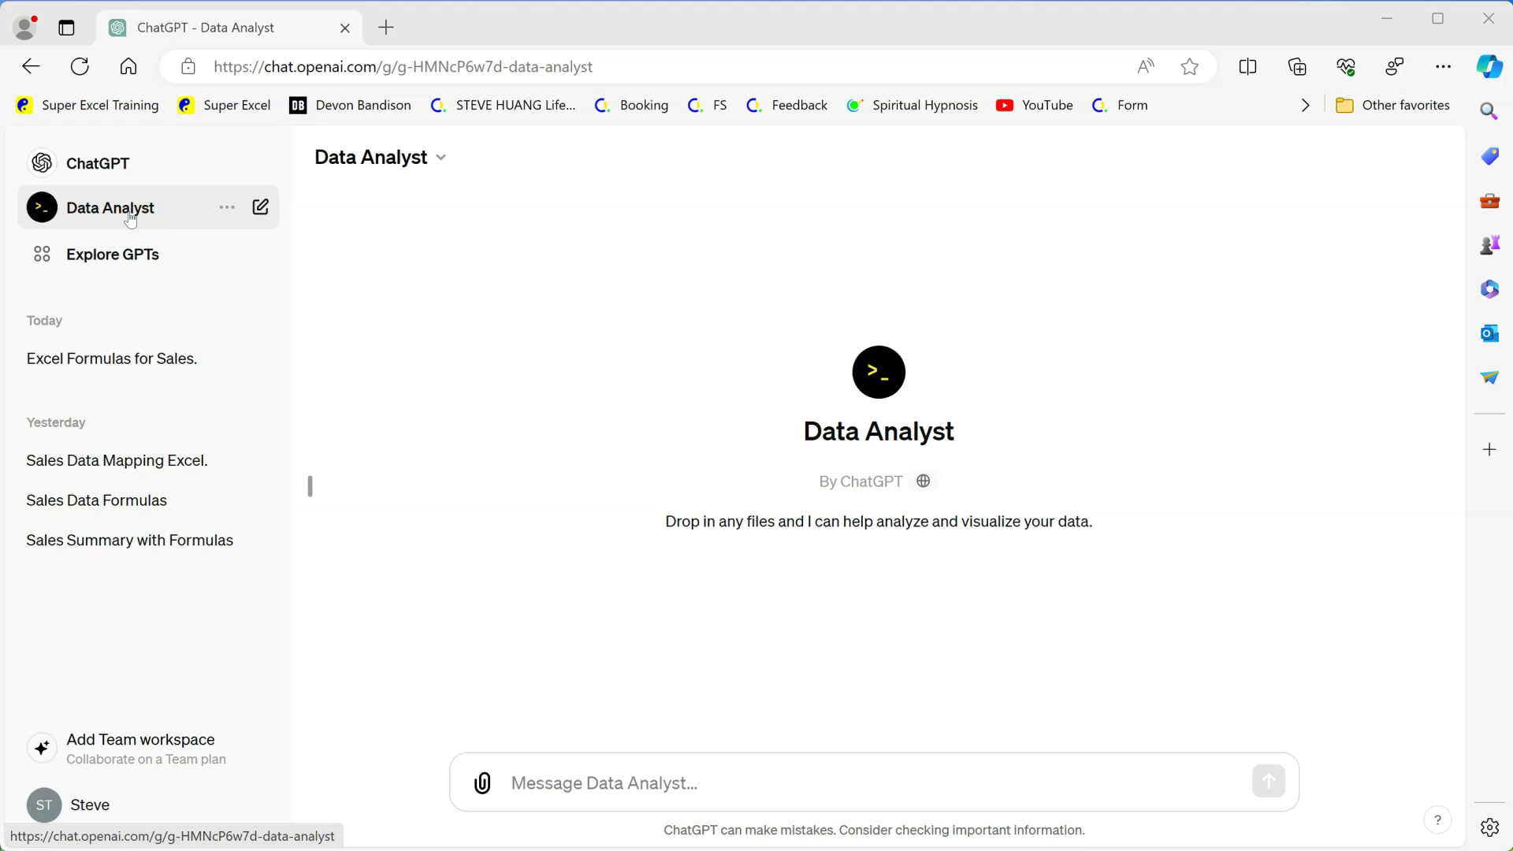
click(87, 233)
click(125, 228)
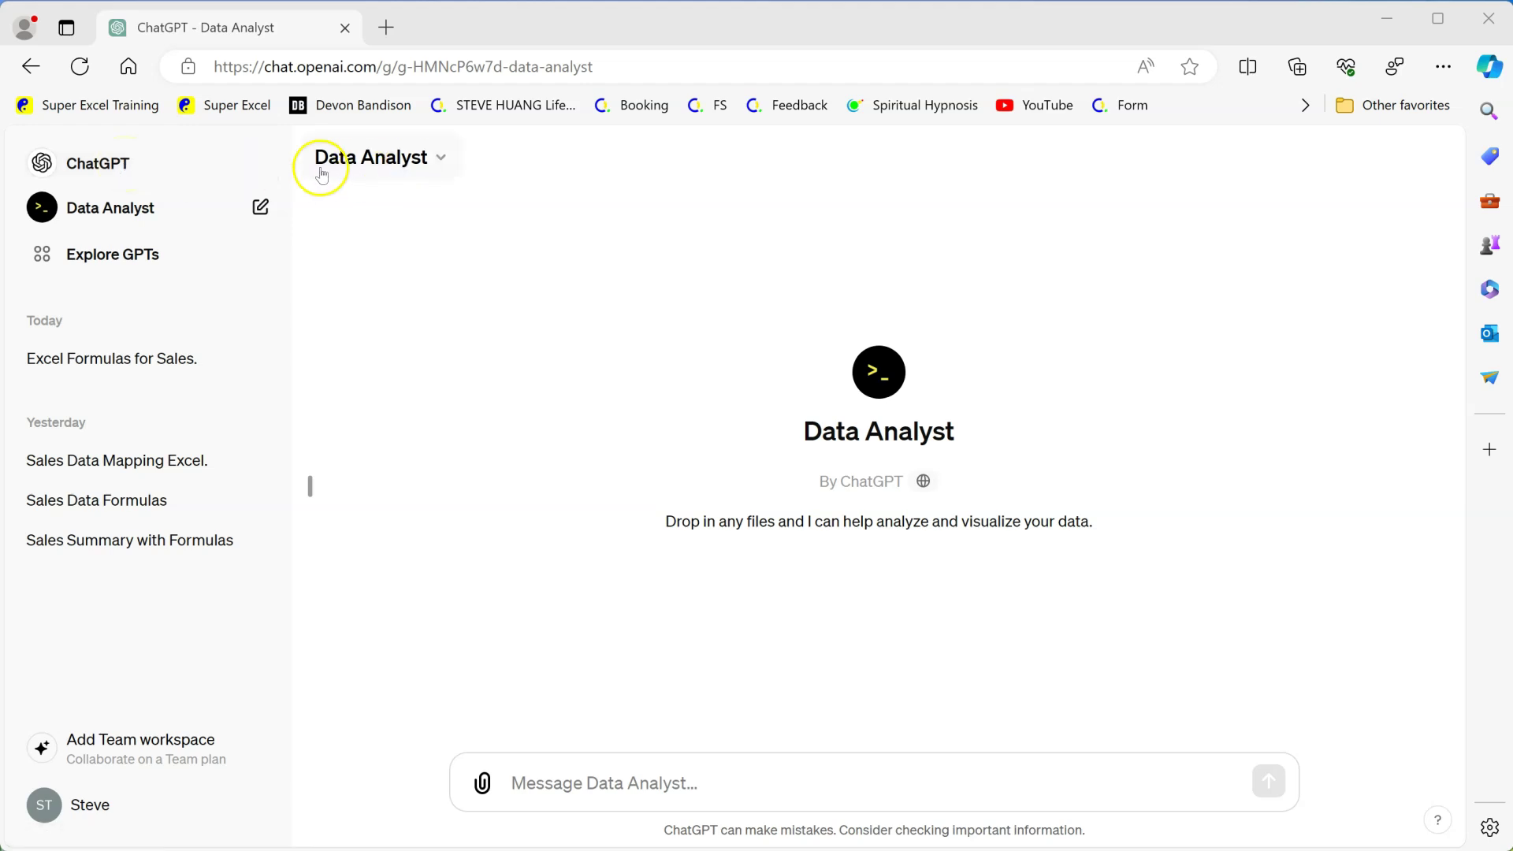
click(111, 172)
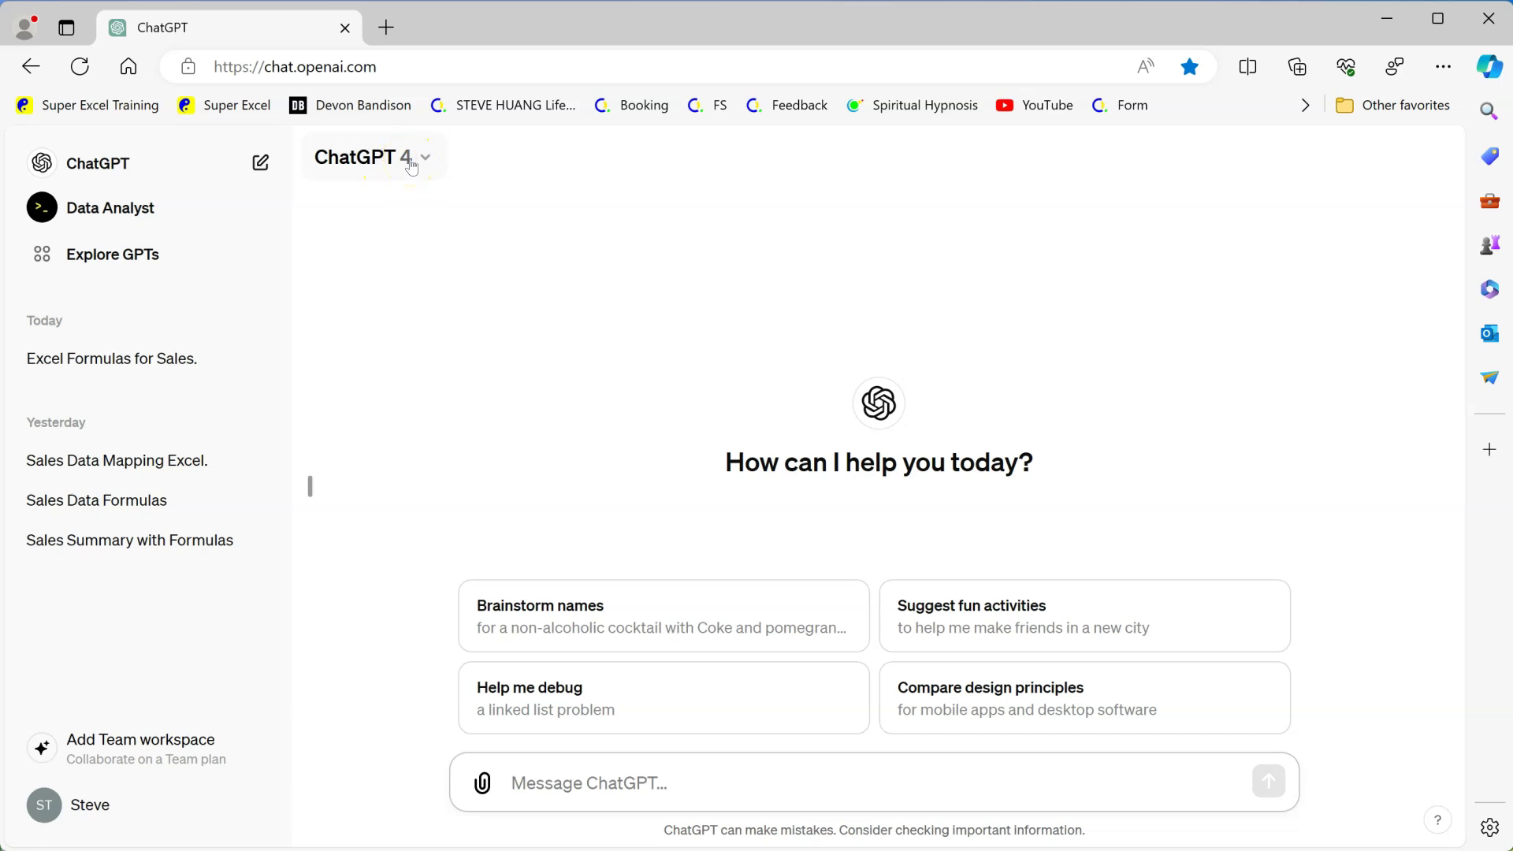
click(344, 204)
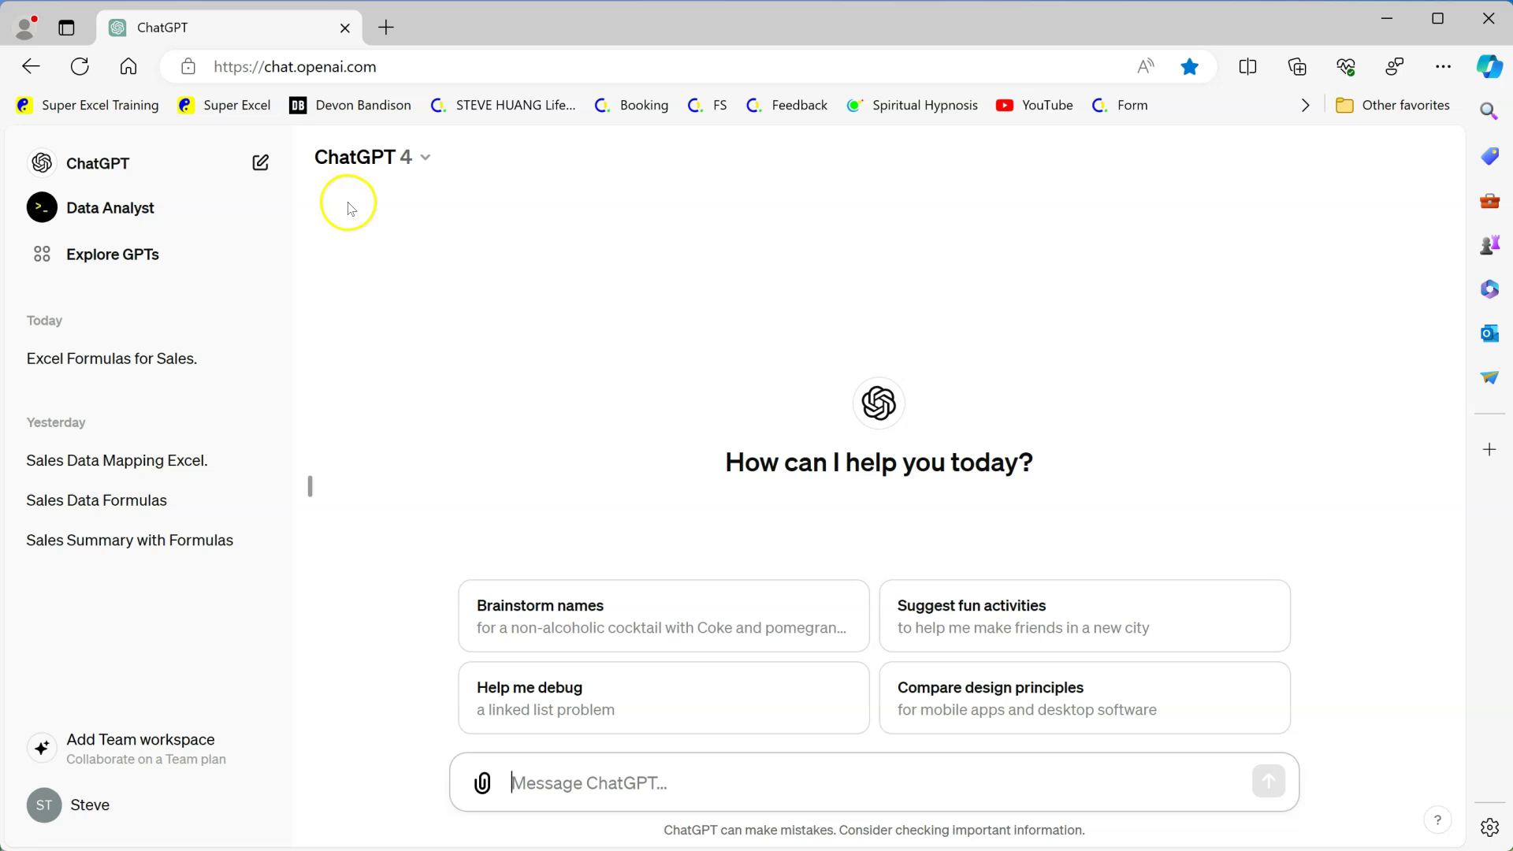